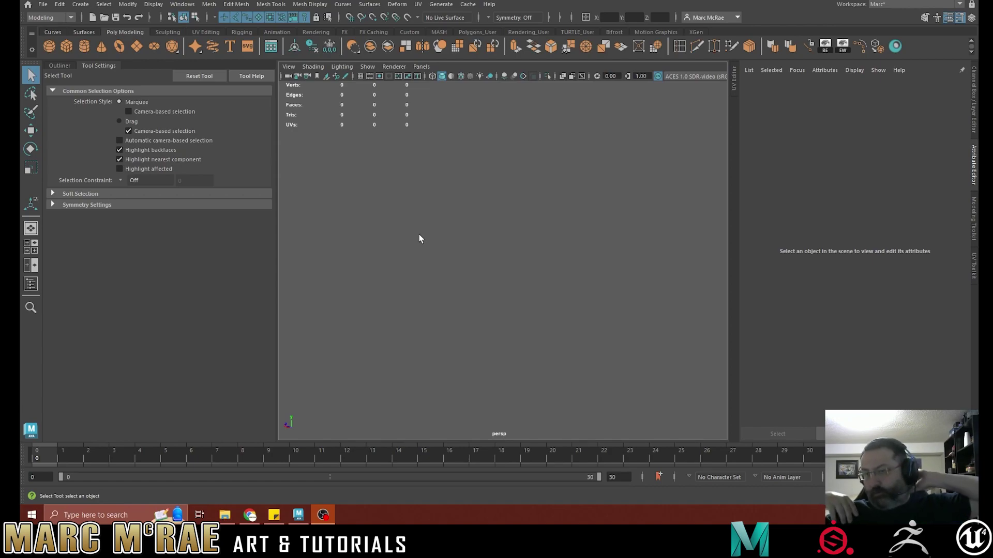
{"action": "left_click", "coordinate": [85, 46]}
{"action": "key", "text": "r"}
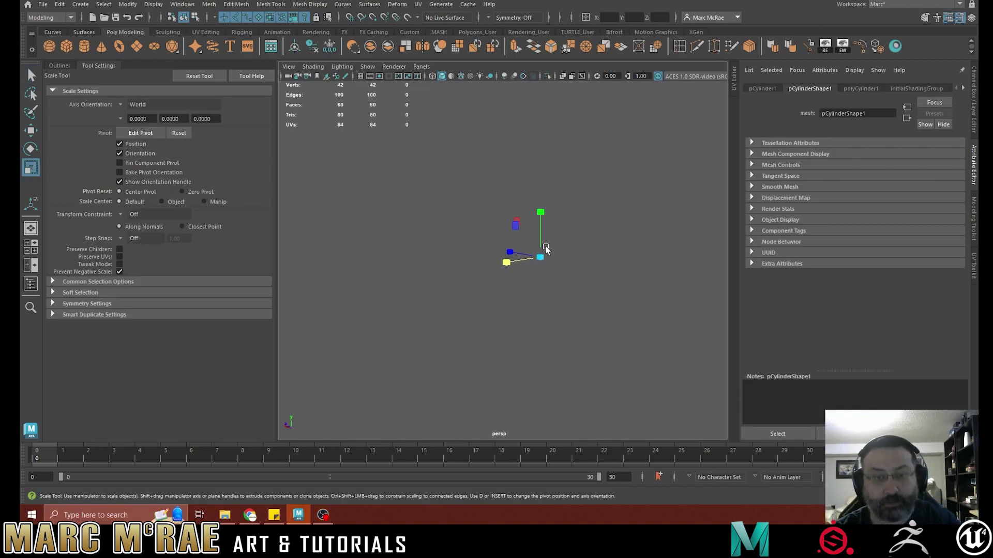
{"action": "left_click_drag", "start_coordinate": [540, 257], "coordinate": [699, 223]}
{"action": "right_click_drag", "start_coordinate": [699, 222], "coordinate": [564, 220], "text": "alt"}
{"action": "left_click_drag", "start_coordinate": [563, 220], "coordinate": [553, 249], "text": "alt"}
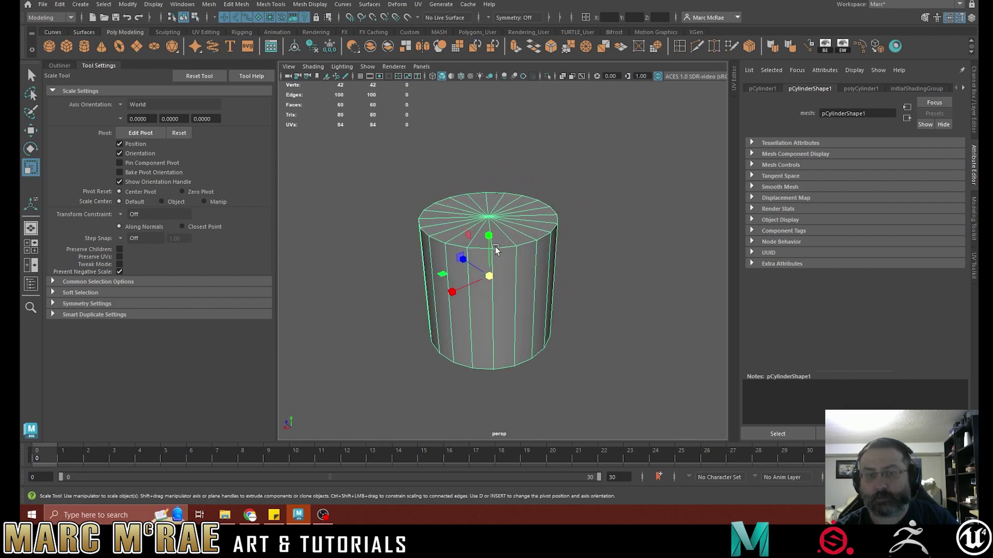
{"action": "mouse_move", "coordinate": [487, 236]}
{"action": "left_mouse_down"}
{"action": "mouse_move", "coordinate": [488, 209]}
{"action": "mouse_move", "coordinate": [488, 230]}
{"action": "left_mouse_up"}
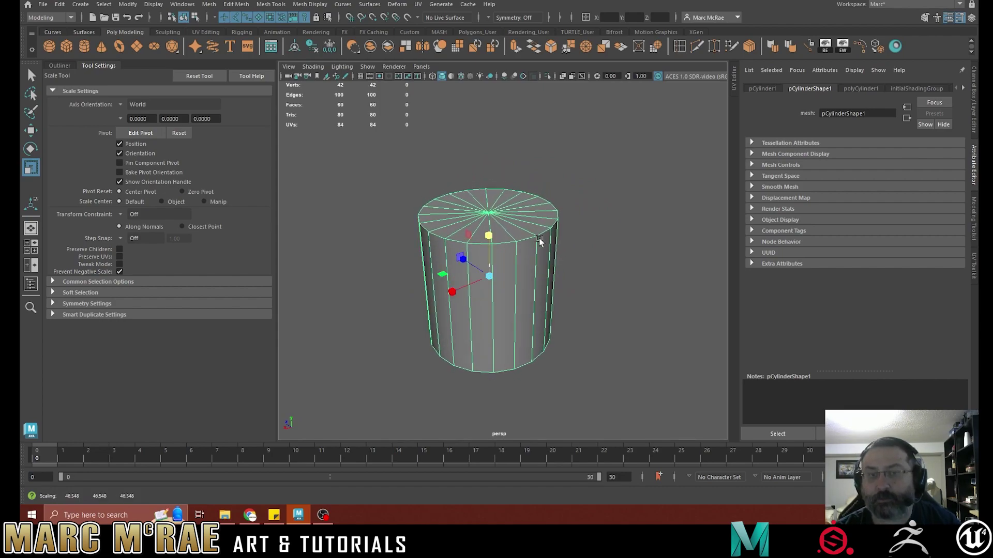
{"action": "right_click_drag", "start_coordinate": [559, 220], "coordinate": [595, 204]}
{"action": "left_click", "coordinate": [595, 206]}
{"action": "left_click", "coordinate": [525, 231]}
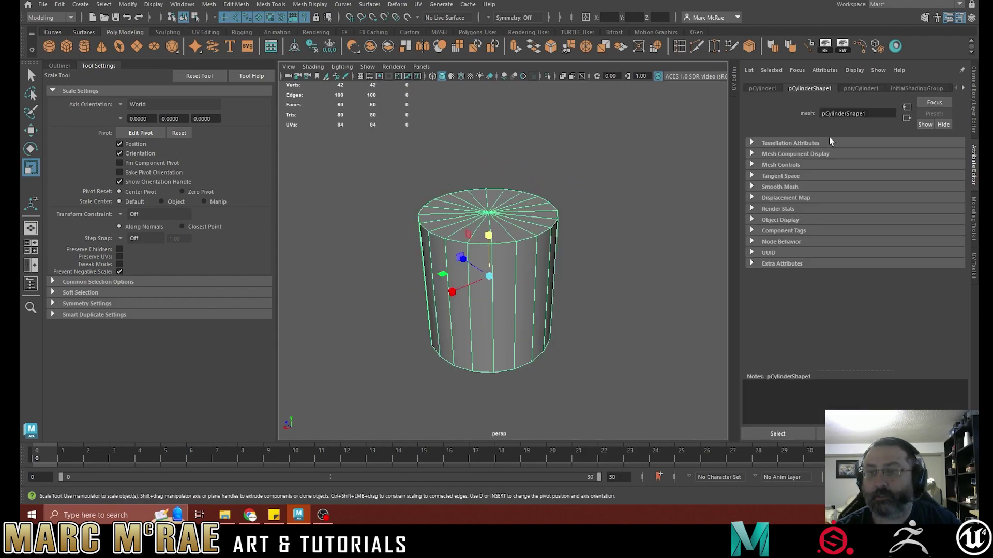
{"action": "left_click", "coordinate": [972, 113]}
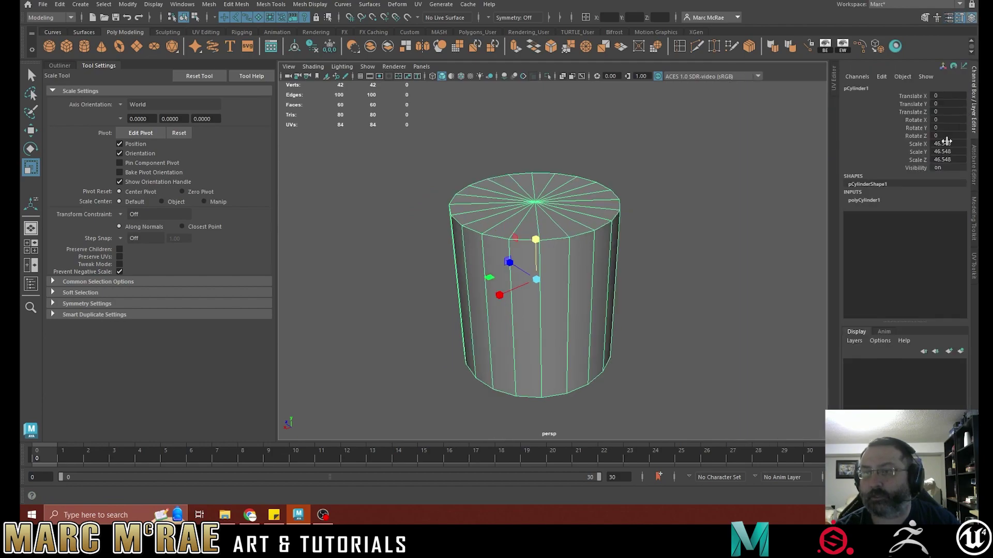
{"action": "left_click", "coordinate": [864, 201]}
{"action": "left_click", "coordinate": [946, 232]}
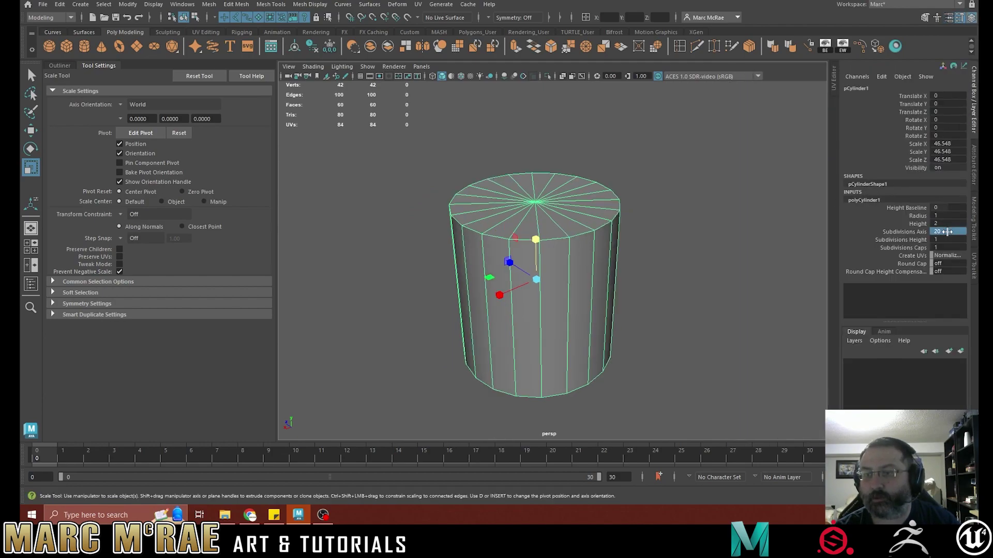
{"action": "key", "text": "Return"}
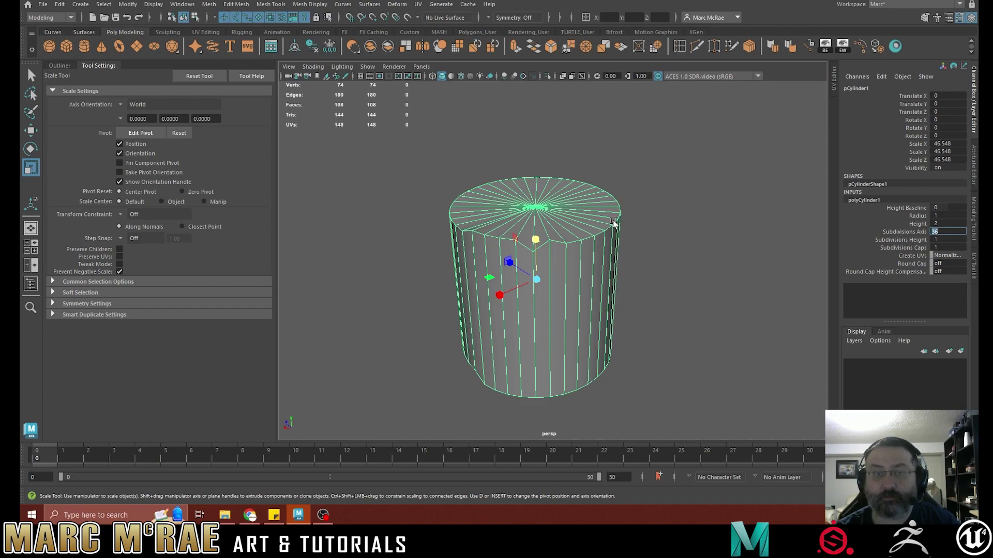
{"action": "left_click_drag", "start_coordinate": [631, 252], "coordinate": [625, 228], "text": "alt"}
{"action": "key", "text": "ctrl+z"}
{"action": "key", "text": "ctrl+z"}
{"action": "key", "text": "ctrl+z"}
{"action": "key", "text": "ctrl+z"}
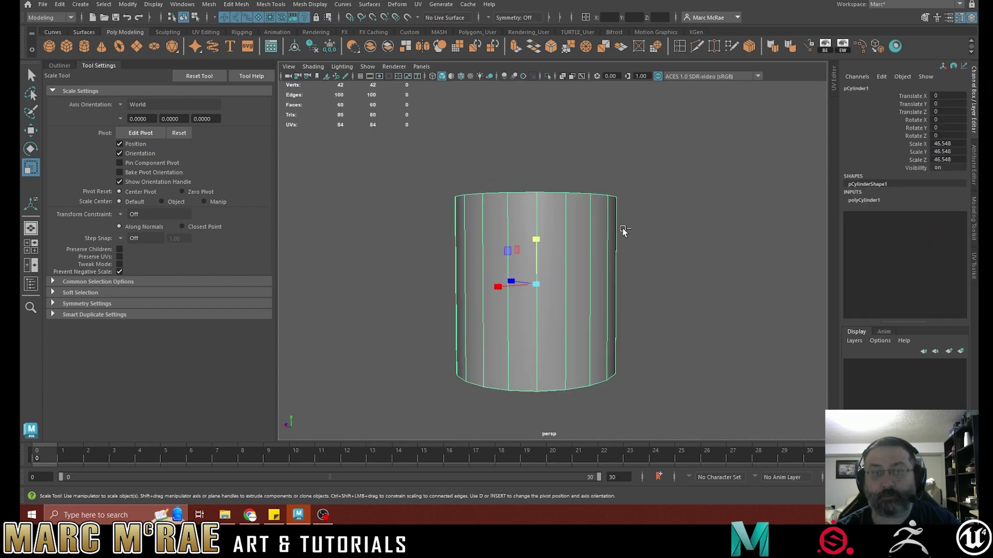
{"action": "key", "text": "ctrl+z"}
{"action": "key", "text": "ctrl+z"}
{"action": "key", "text": "ctrl+z"}
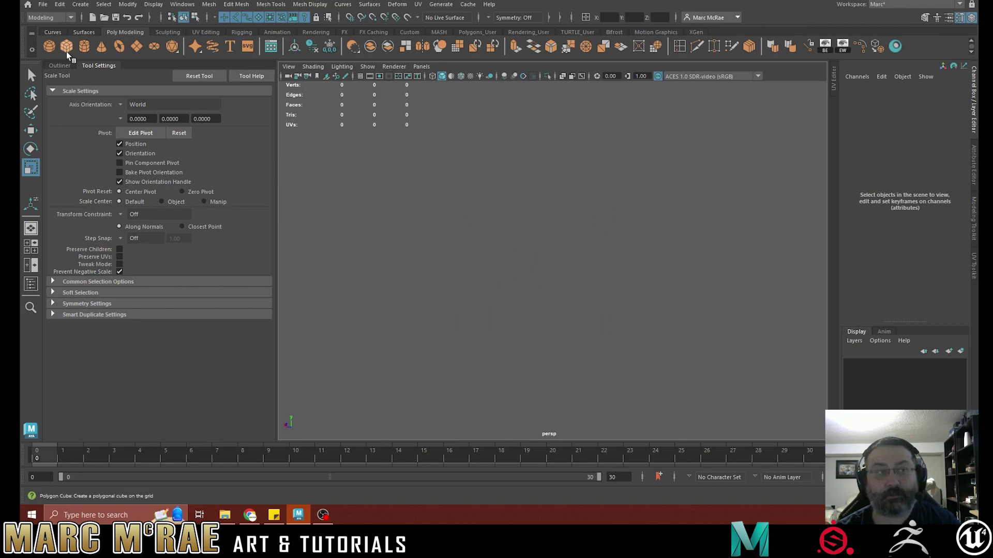
Display the Outliner, create a polygon cylinder and scale it uniformly to about 27.4
{"action": "left_click", "coordinate": [56, 65]}
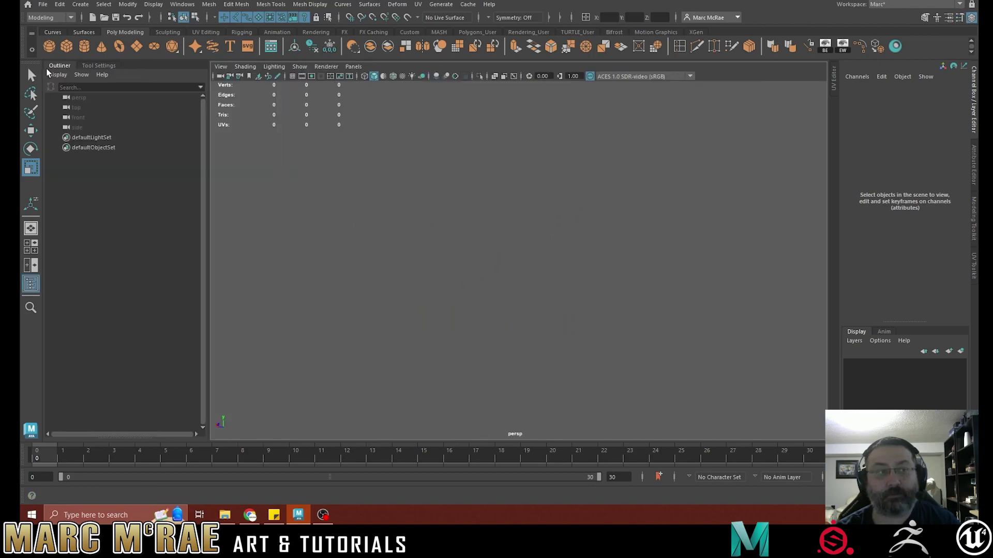
{"action": "left_click", "coordinate": [64, 42]}
{"action": "key", "text": "ctrl+z"}
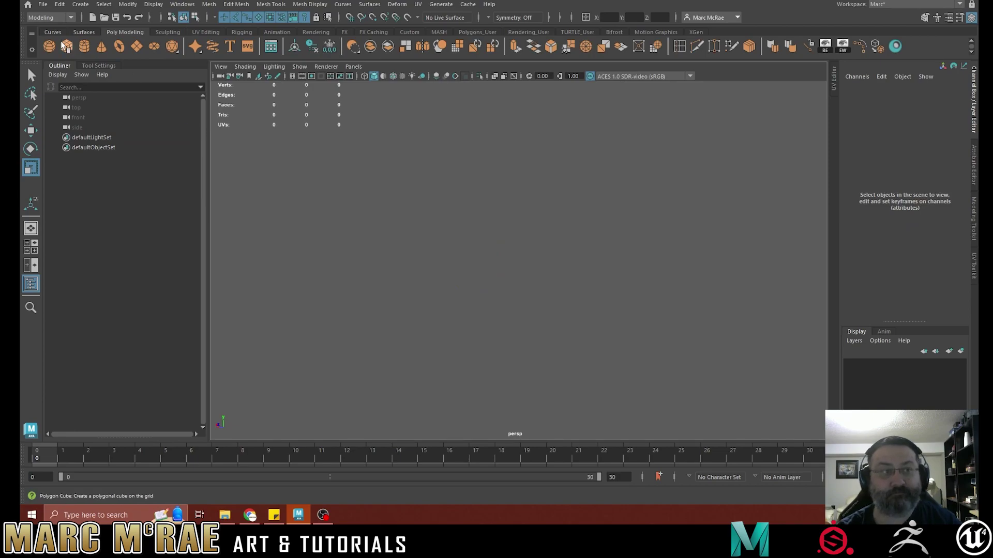
{"action": "left_click", "coordinate": [85, 46]}
{"action": "left_click_drag", "start_coordinate": [502, 287], "coordinate": [589, 251]}
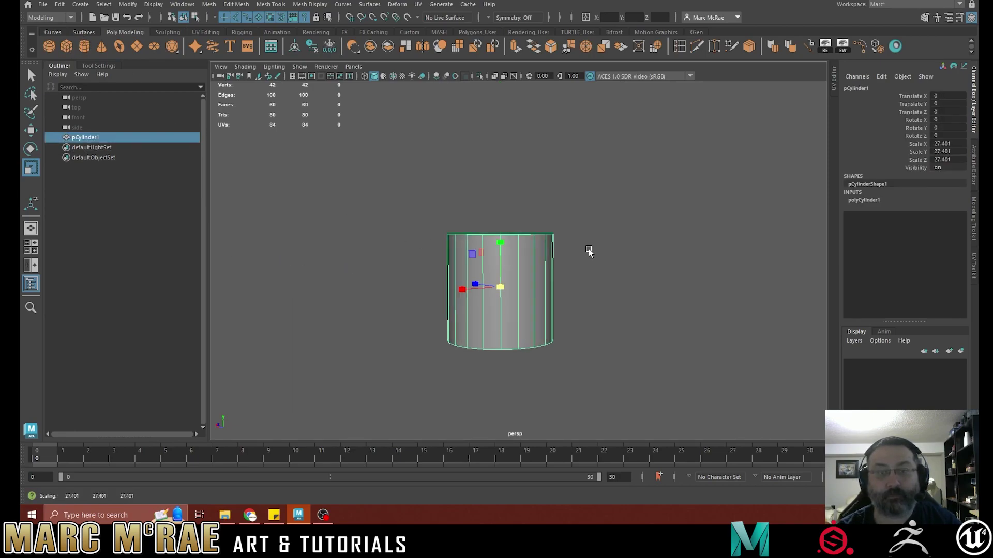
Set the cylinder's Subdivisions Axis to 36
{"action": "left_click", "coordinate": [873, 202]}
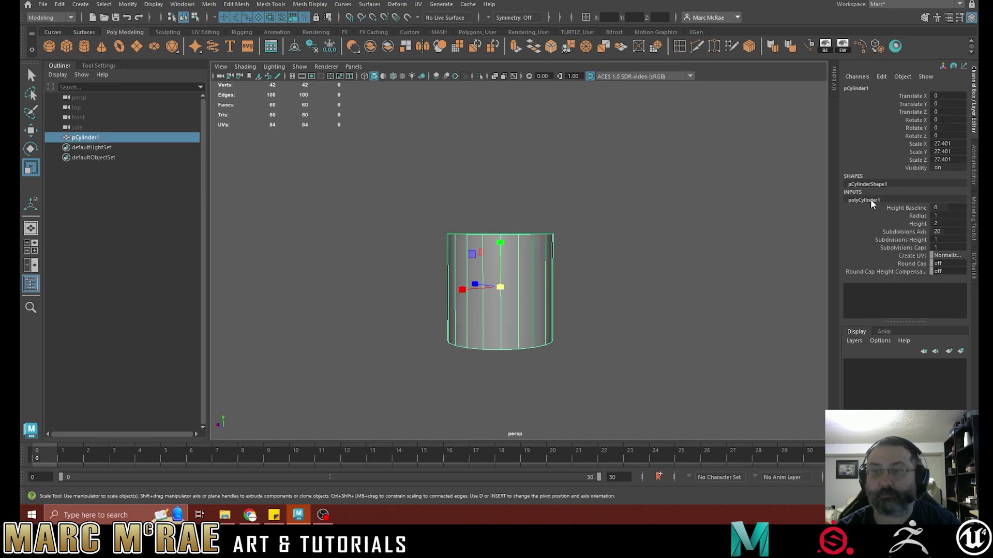
{"action": "double_click", "coordinate": [950, 232]}
{"action": "type", "text": "36"}
{"action": "key", "text": "Return"}
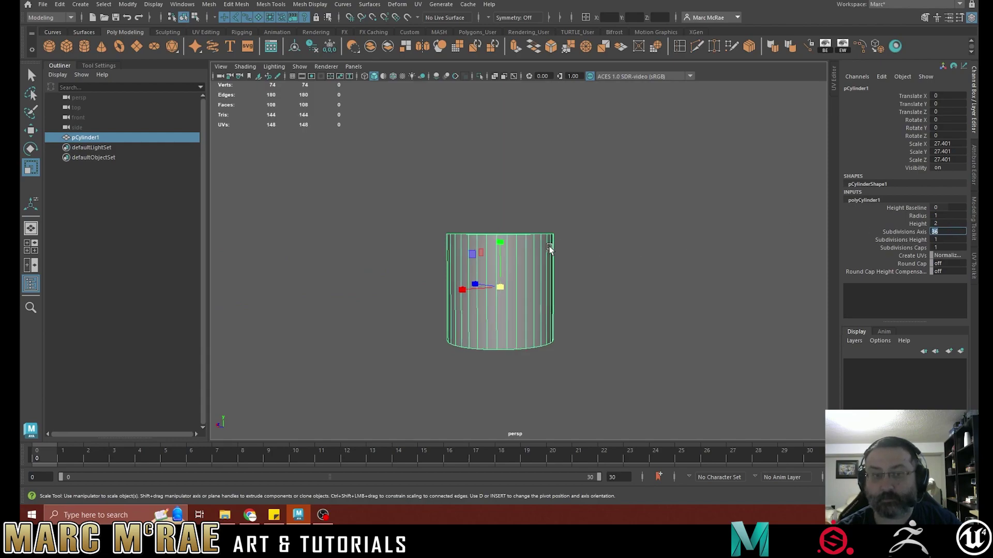
{"action": "left_click_drag", "start_coordinate": [550, 250], "coordinate": [548, 290], "text": "alt"}
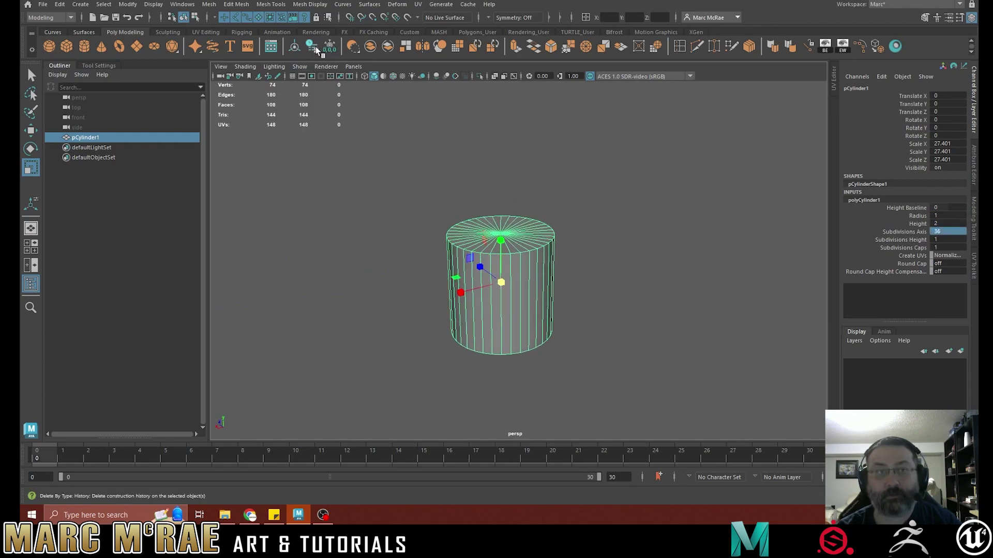
Shorten the cylinder slightly in height, deleting its construction history and freezing its transformations
{"action": "left_click", "coordinate": [314, 49]}
{"action": "left_click_drag", "start_coordinate": [500, 246], "coordinate": [523, 289], "text": "alt"}
{"action": "left_click", "coordinate": [569, 253]}
{"action": "left_click", "coordinate": [479, 276]}
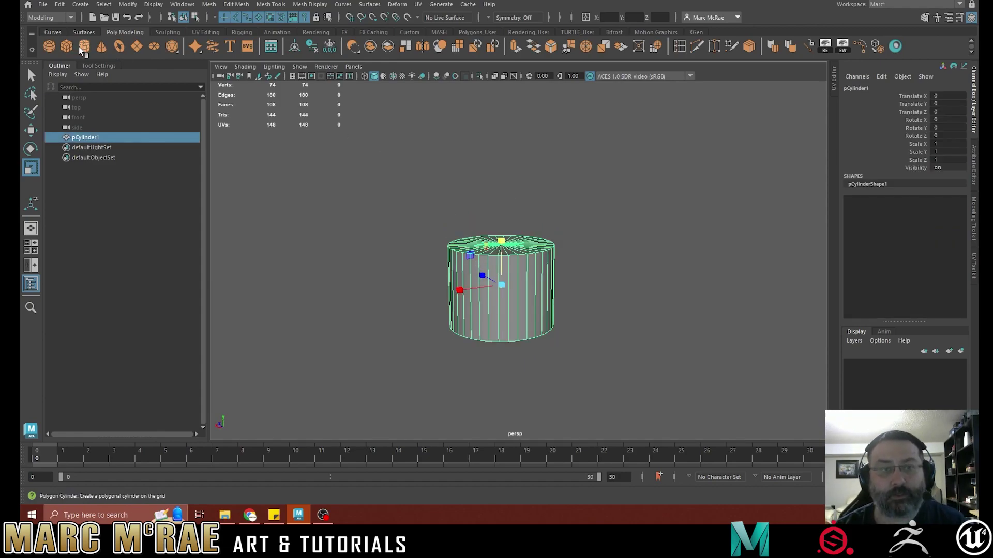
Create a second polygon cylinder, scaled uniformly to about 10.06, and move it to about -34.9 in Z, in front of the large cylinder
{"action": "left_click", "coordinate": [80, 47]}
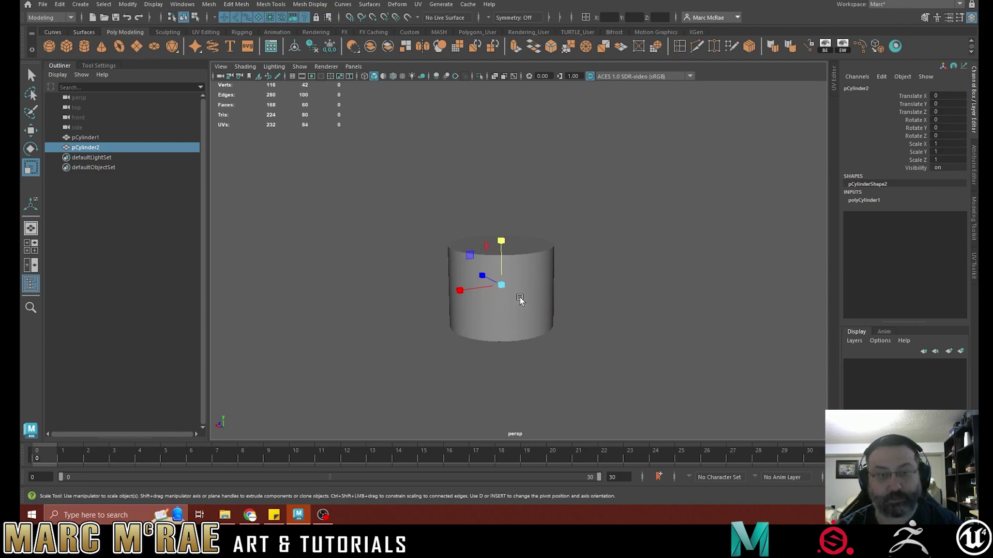
{"action": "left_click_drag", "start_coordinate": [502, 285], "coordinate": [531, 269]}
{"action": "key", "text": "e"}
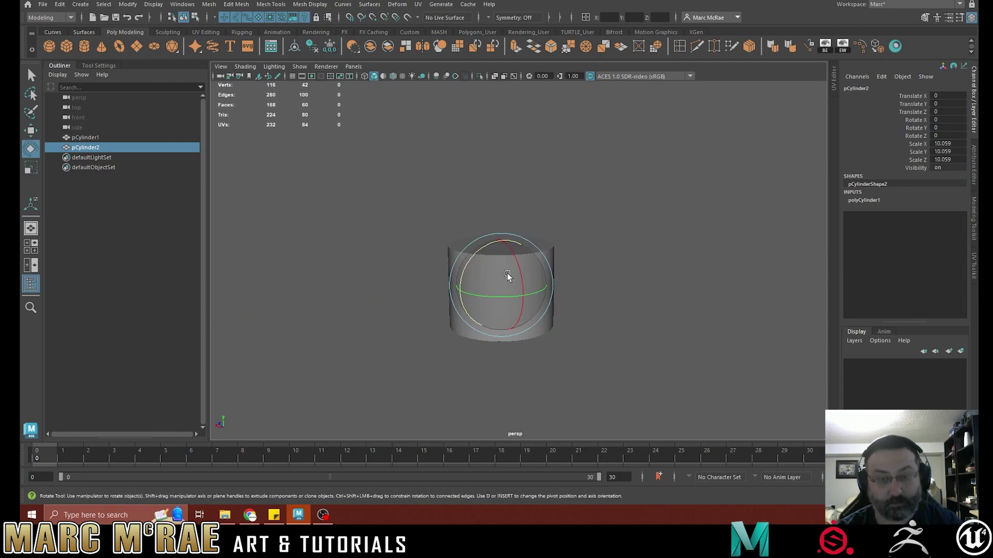
{"action": "key", "text": "w"}
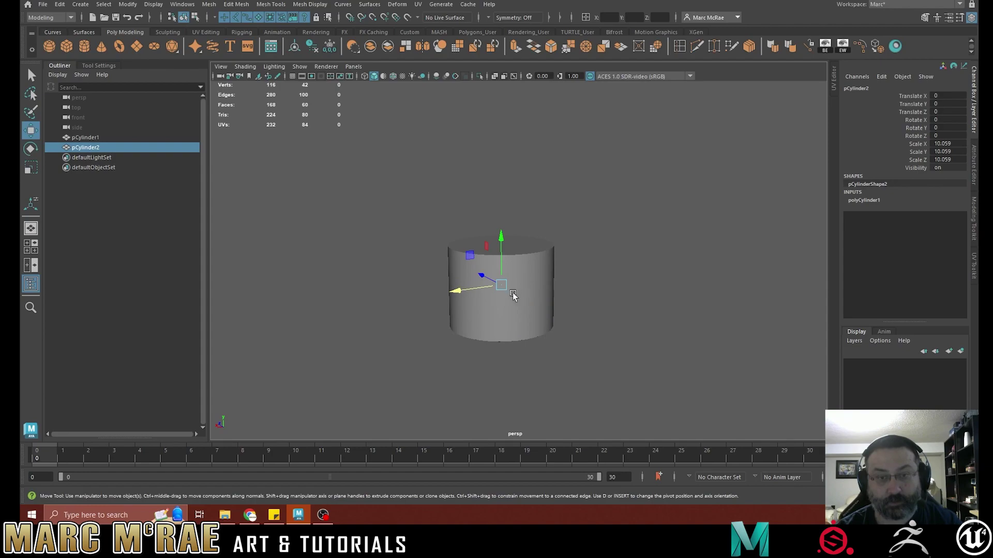
{"action": "left_click_drag", "start_coordinate": [485, 275], "coordinate": [515, 291]}
{"action": "right_click_drag", "start_coordinate": [487, 295], "coordinate": [653, 304], "text": "alt"}
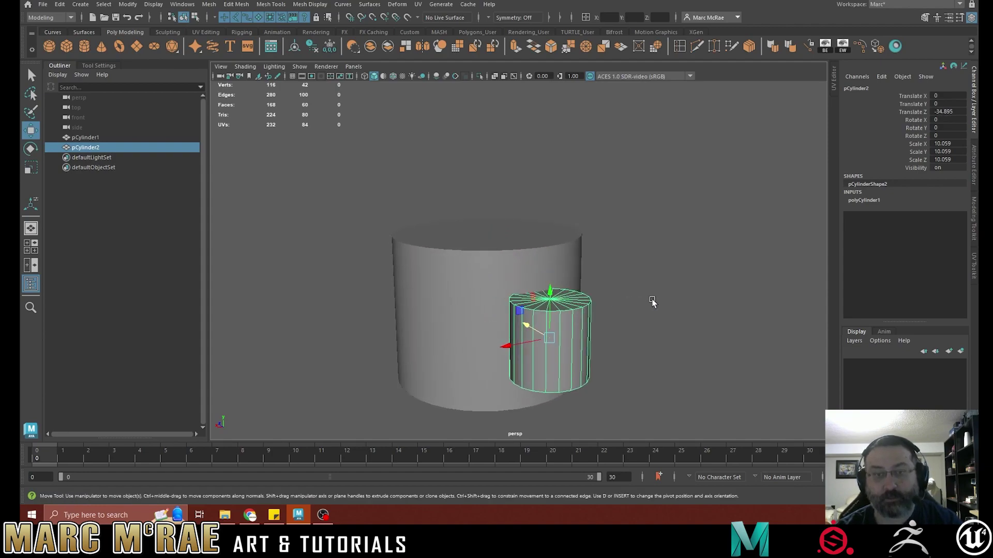
{"action": "left_click_drag", "start_coordinate": [653, 303], "coordinate": [636, 284], "text": "alt"}
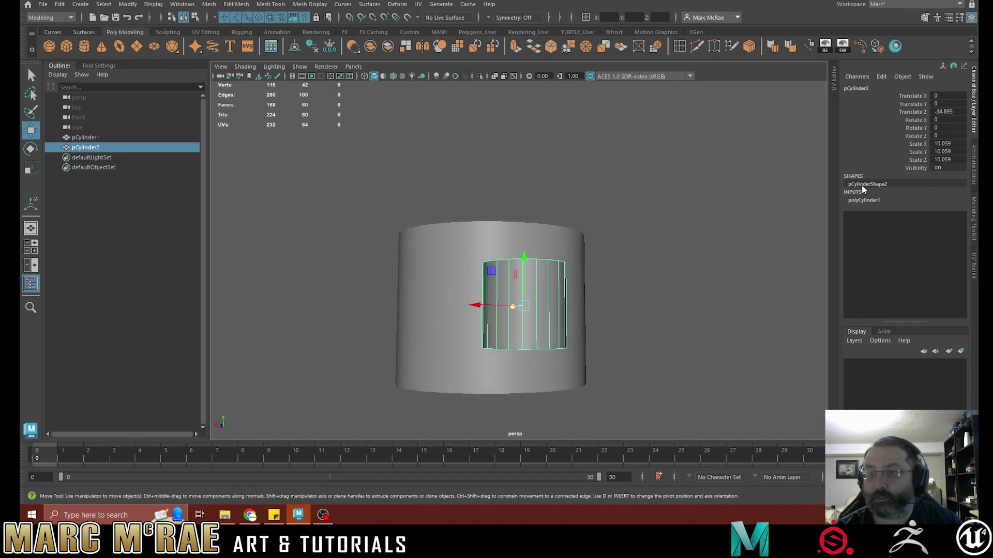
Set the small cylinder's Subdivisions Axis to 16
{"action": "left_click", "coordinate": [871, 201]}
{"action": "double_click", "coordinate": [949, 231]}
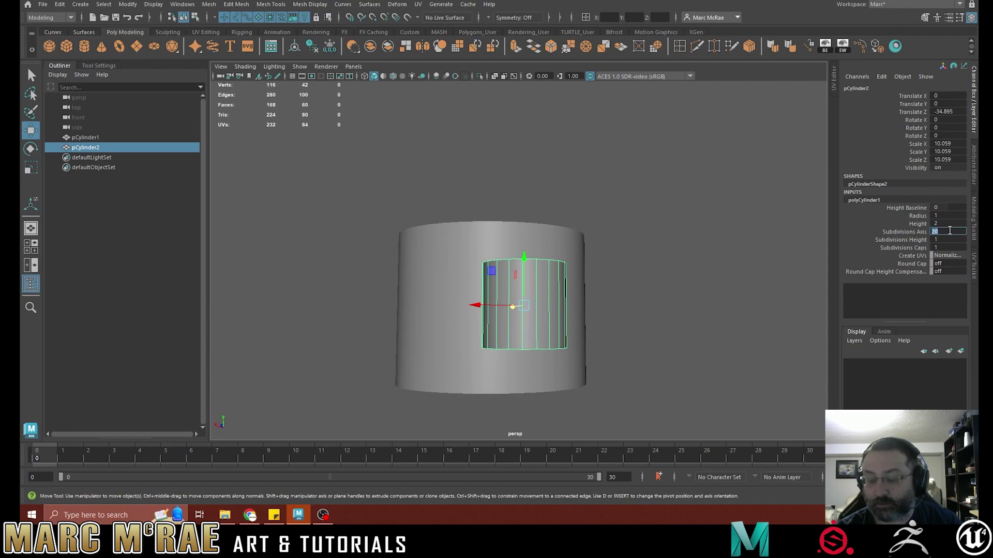
{"action": "type", "text": "16"}
{"action": "key", "text": "Return"}
{"action": "left_click", "coordinate": [398, 309]}
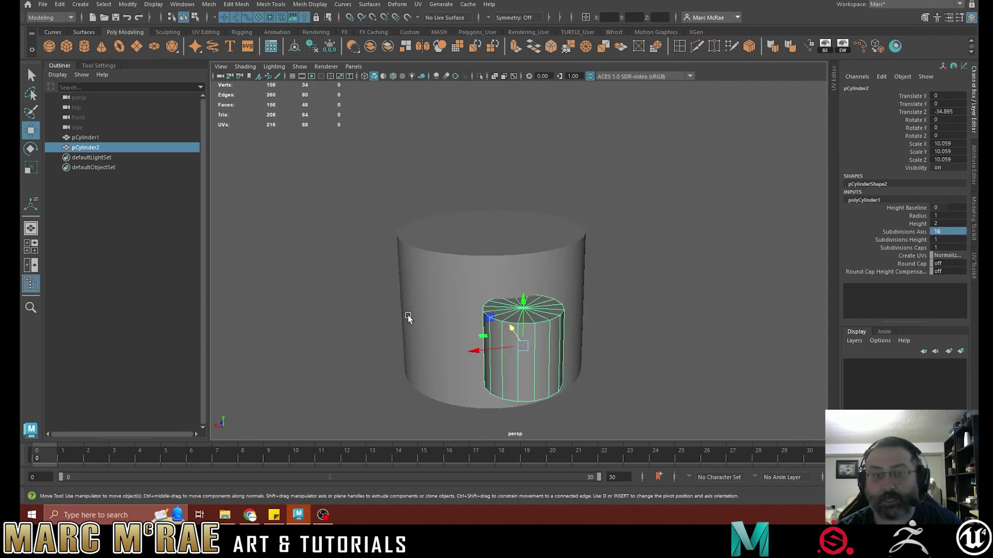
{"action": "left_click", "coordinate": [527, 317]}
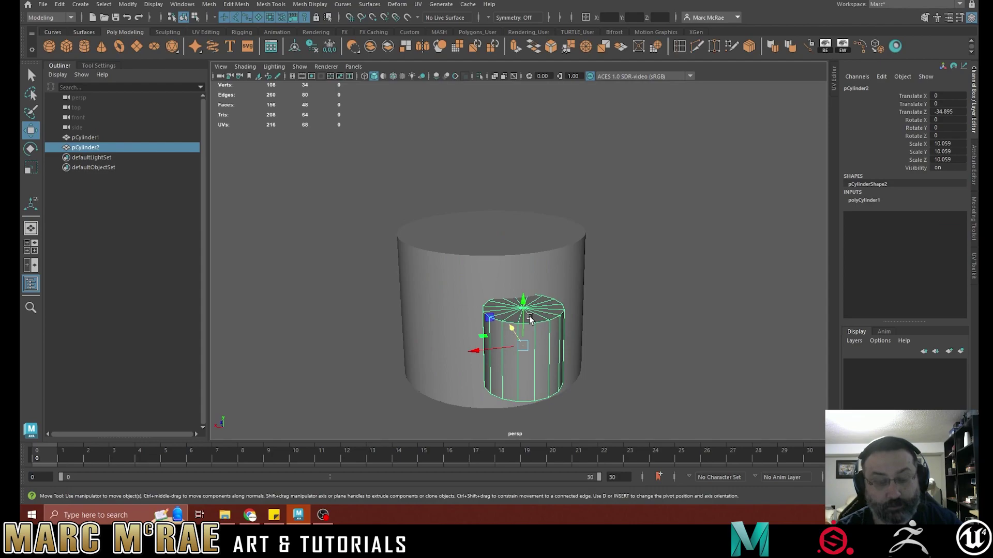
Rotate the small cylinder -90 degrees around X so its cap faces outward from the large cylinder's wall
{"action": "key", "text": "e"}
{"action": "left_click_drag", "start_coordinate": [531, 320], "coordinate": [551, 412]}
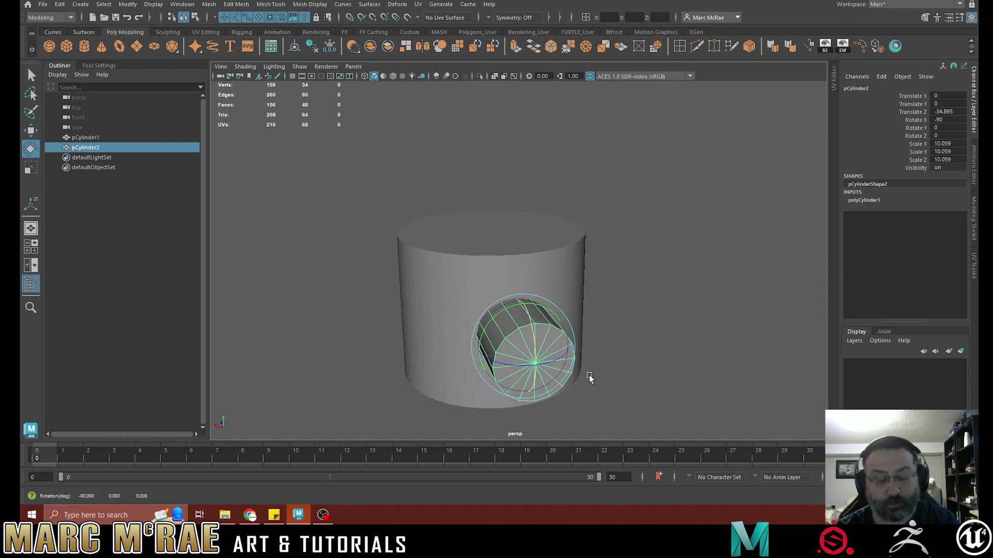
{"action": "key", "text": "w"}
Turn on wireframe on shaded and scale the small cylinder uniformly to about 12.44
{"action": "key", "text": "r"}
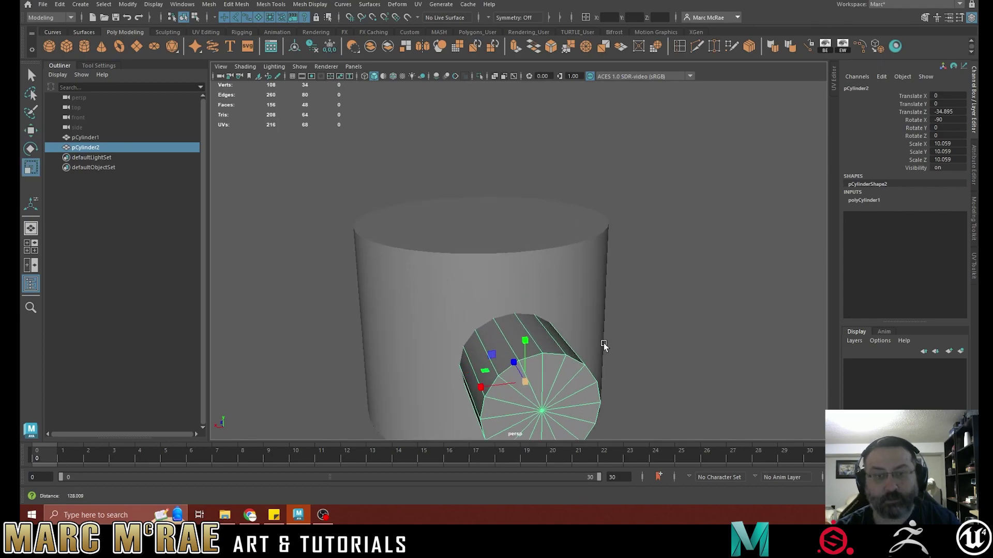
{"action": "scroll", "coordinate": [603, 343], "scroll_direction": "up", "scroll_amount": 3}
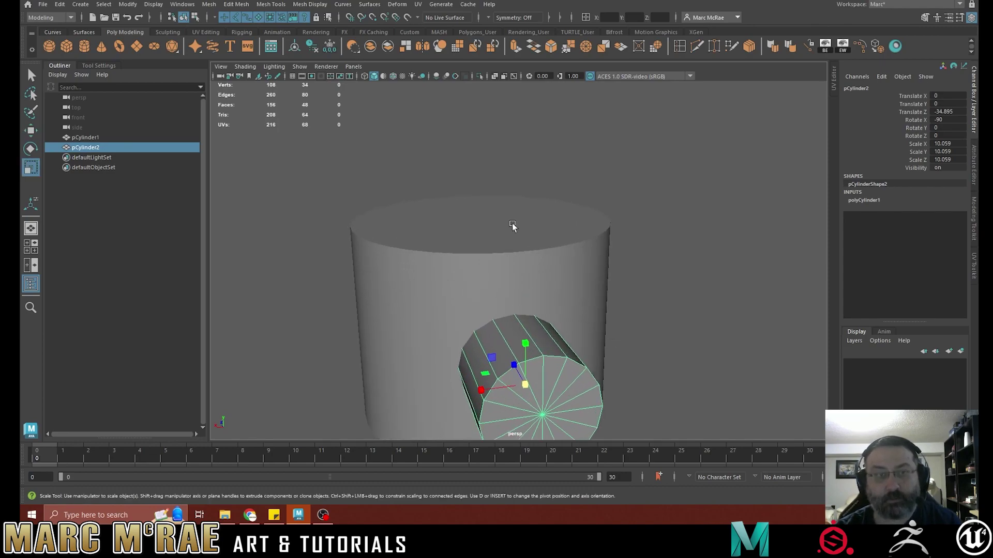
{"action": "left_click", "coordinate": [394, 76]}
{"action": "right_click_drag", "start_coordinate": [441, 225], "coordinate": [534, 230], "text": "alt"}
{"action": "middle_click_drag", "start_coordinate": [567, 246], "coordinate": [593, 148], "text": "alt"}
{"action": "right_click_drag", "start_coordinate": [584, 150], "coordinate": [521, 155], "text": "alt"}
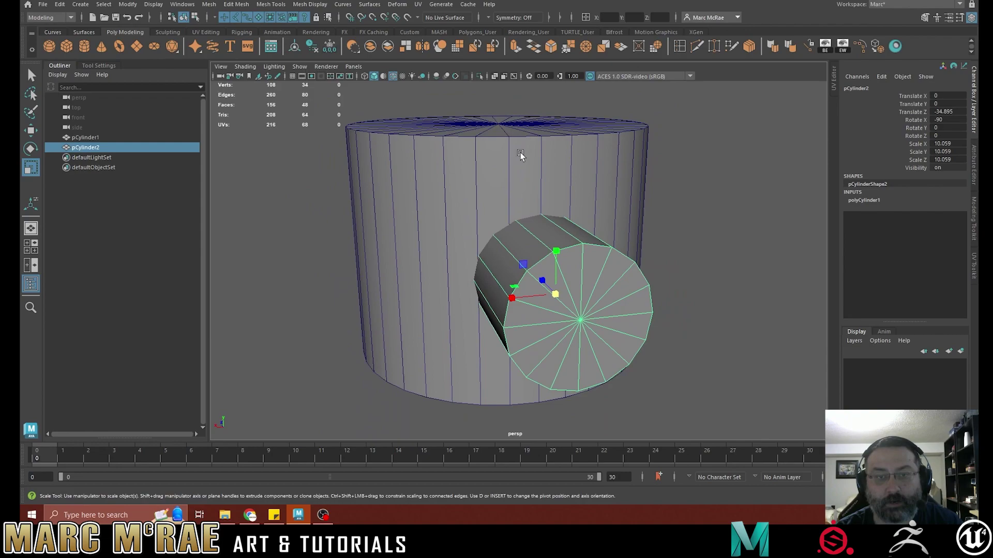
{"action": "left_click_drag", "start_coordinate": [520, 155], "coordinate": [514, 193], "text": "alt"}
{"action": "left_click_drag", "start_coordinate": [512, 253], "coordinate": [567, 334], "text": "alt"}
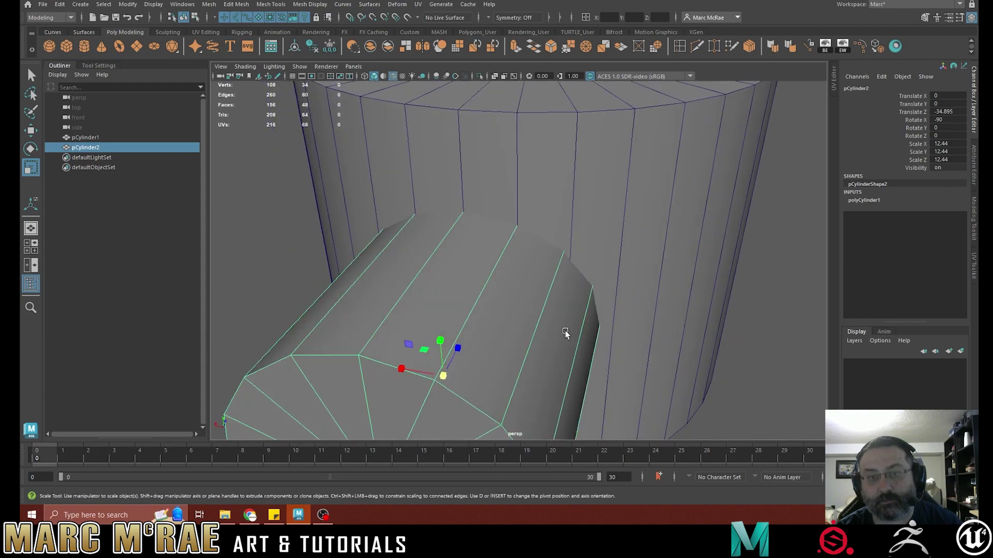
Select the large cylinder followed by the small one and apply a Hole Punch boolean to cut a round opening in the wall
{"action": "right_click_drag", "start_coordinate": [567, 335], "coordinate": [720, 310], "text": "alt"}
{"action": "left_click_drag", "start_coordinate": [720, 310], "coordinate": [538, 277], "text": "alt"}
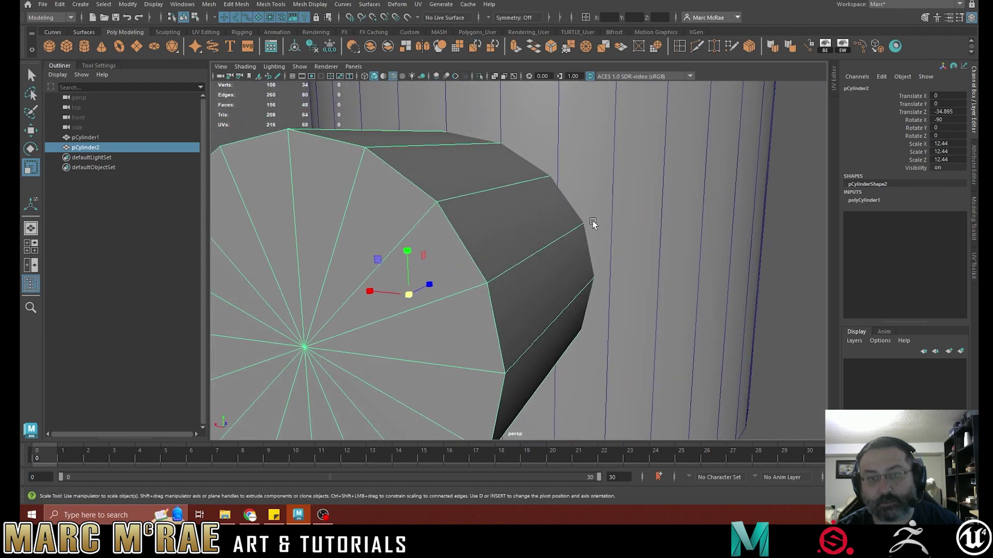
{"action": "left_click_drag", "start_coordinate": [593, 223], "coordinate": [633, 255], "text": "alt"}
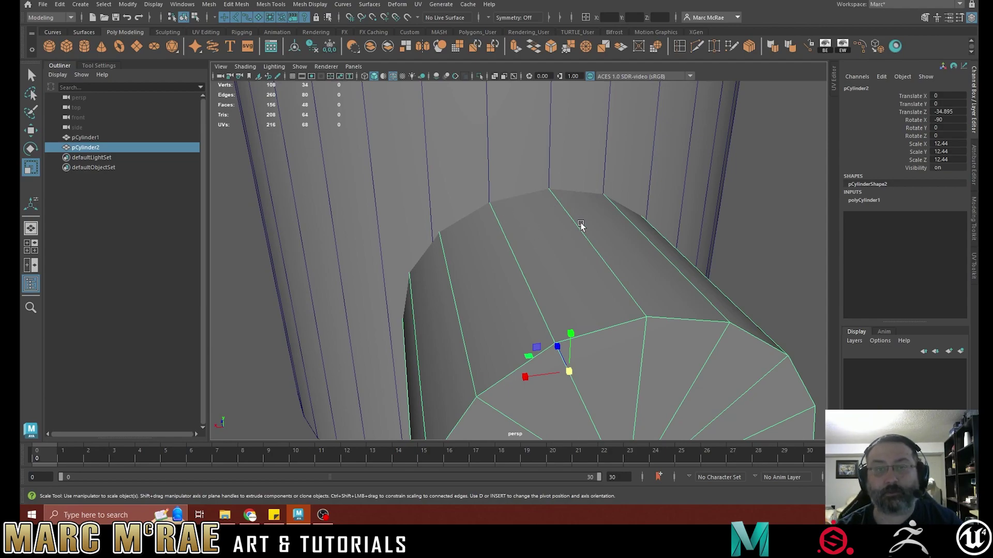
{"action": "right_click_drag", "start_coordinate": [581, 224], "coordinate": [514, 220], "text": "alt"}
{"action": "left_click_drag", "start_coordinate": [514, 220], "coordinate": [551, 218], "text": "alt"}
{"action": "left_click", "coordinate": [552, 174]}
{"action": "left_click", "coordinate": [612, 222], "text": "shift"}
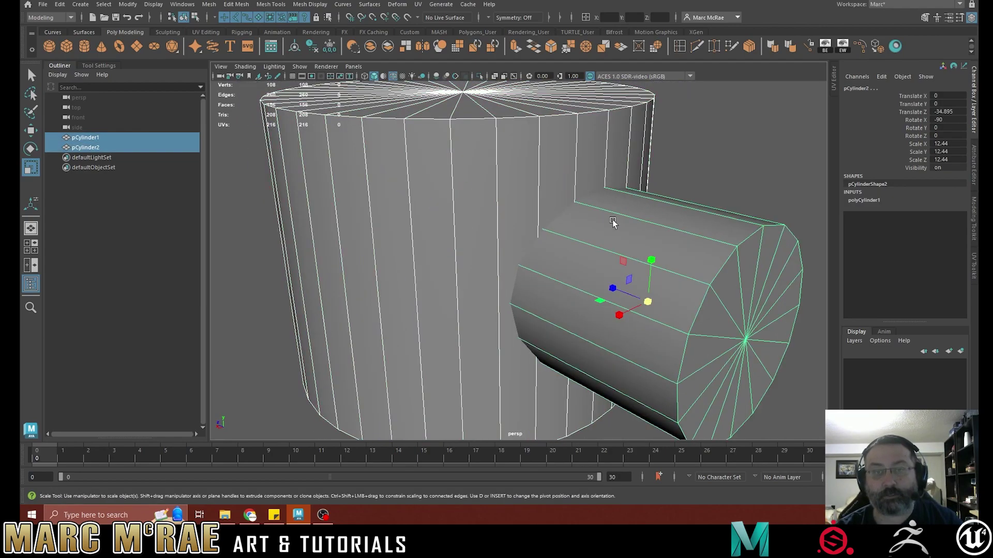
{"action": "left_click", "coordinate": [209, 4]}
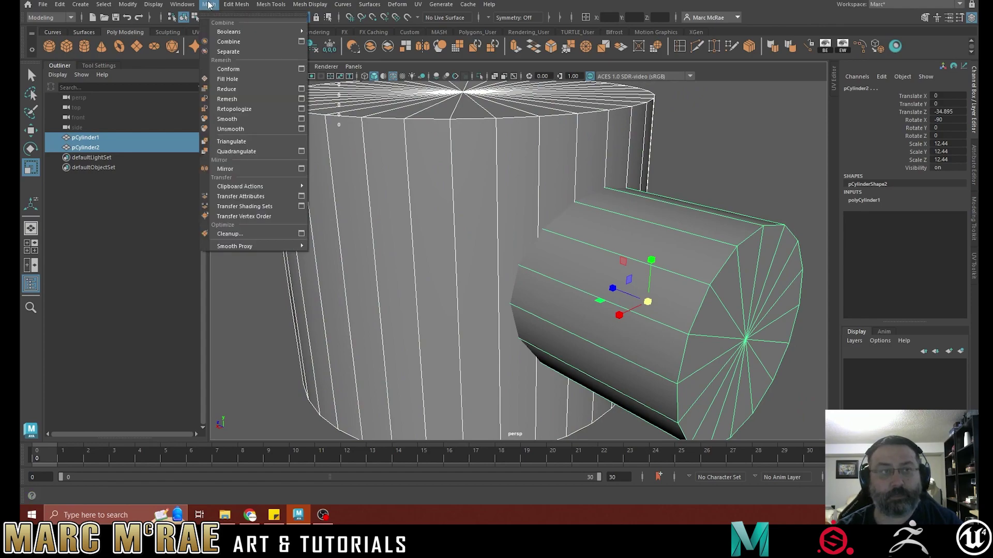
{"action": "mouse_move", "coordinate": [223, 31]}
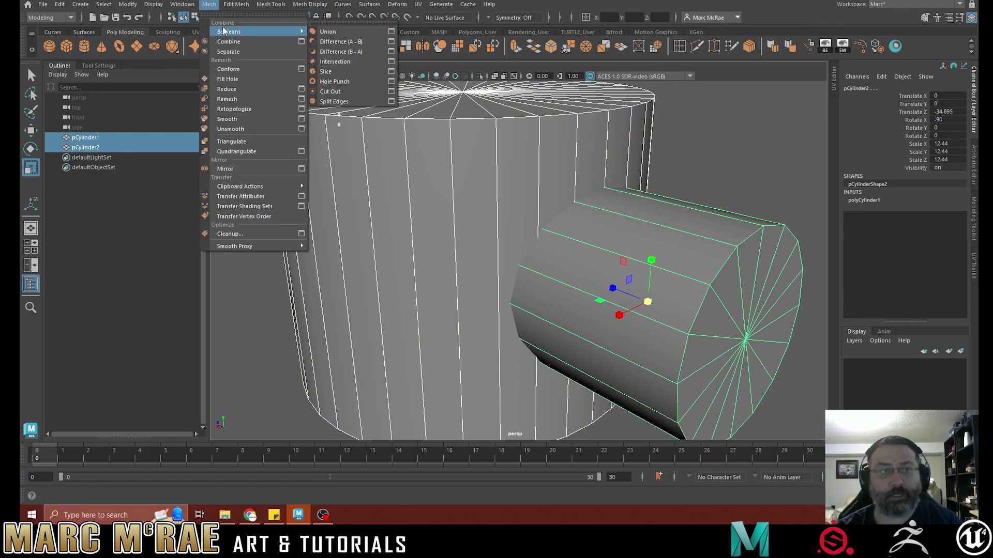
{"action": "left_click", "coordinate": [328, 81]}
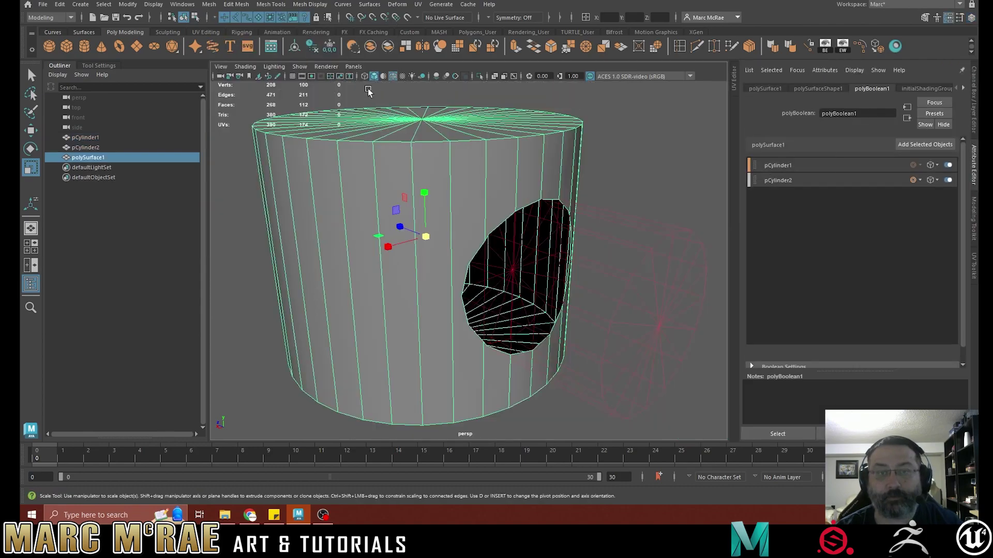
Delete the construction history of the punched cylinder and deselect it
{"action": "mouse_move", "coordinate": [623, 159]}
{"action": "left_mouse_down", "text": "alt"}
{"action": "mouse_move", "coordinate": [556, 155]}
{"action": "mouse_move", "coordinate": [558, 129]}
{"action": "mouse_move", "coordinate": [599, 139]}
{"action": "mouse_move", "coordinate": [610, 155]}
{"action": "left_mouse_up", "text": "alt"}
{"action": "left_click", "coordinate": [312, 47]}
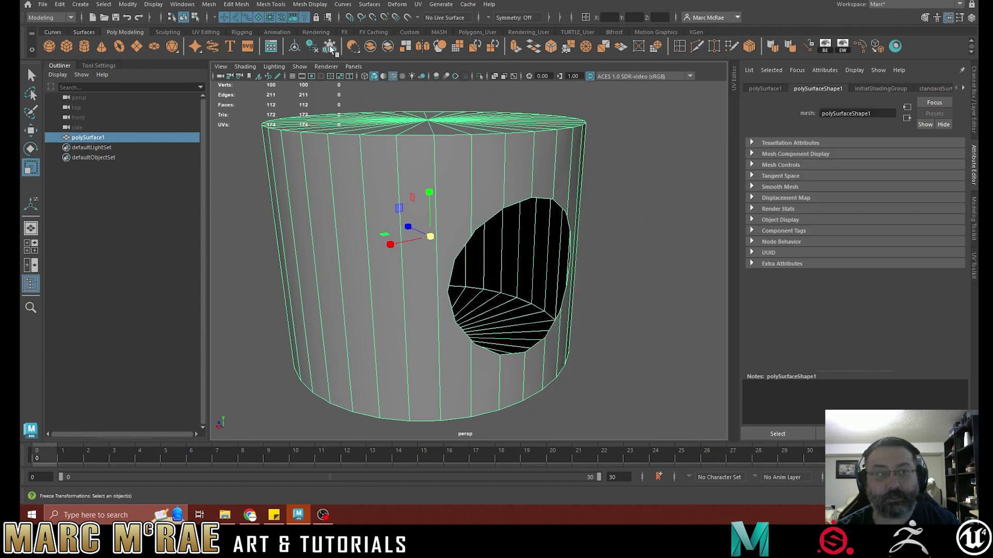
{"action": "left_click", "coordinate": [627, 217]}
Switch to vertex selection and merge the doubled vertices at the corners along the hole's upper rim
{"action": "scroll", "coordinate": [514, 221], "scroll_direction": "up", "scroll_amount": 6}
{"action": "left_click_drag", "start_coordinate": [587, 197], "coordinate": [501, 187], "text": "alt"}
{"action": "left_click", "coordinate": [471, 188]}
{"action": "scroll", "coordinate": [471, 188], "scroll_direction": "up", "scroll_amount": 3}
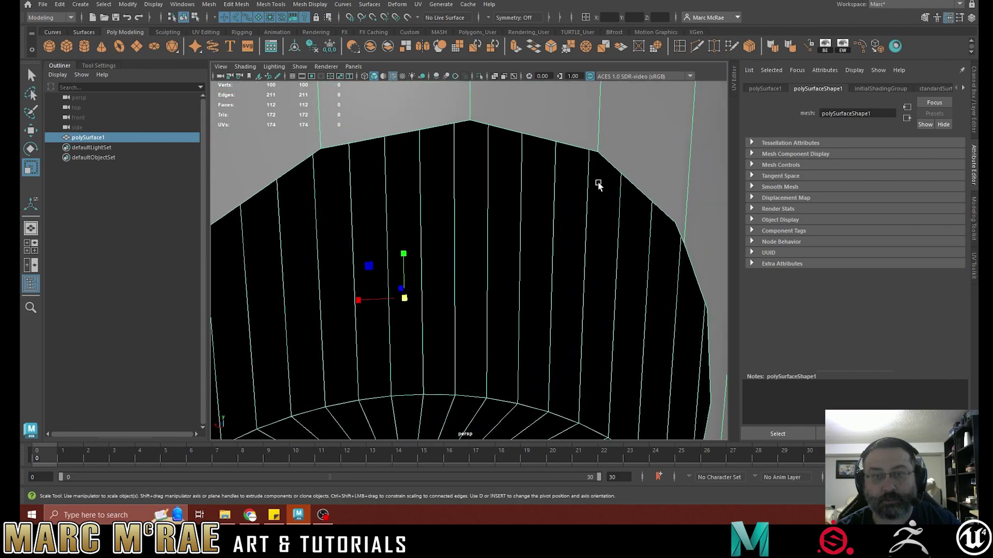
{"action": "right_click_drag", "start_coordinate": [569, 148], "coordinate": [536, 152]}
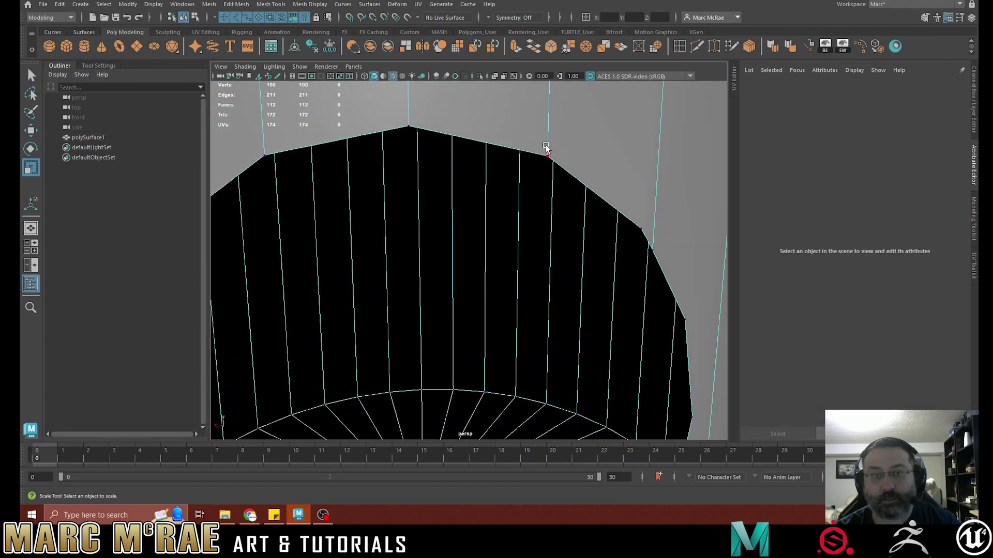
{"action": "left_click_drag", "start_coordinate": [528, 139], "coordinate": [562, 173]}
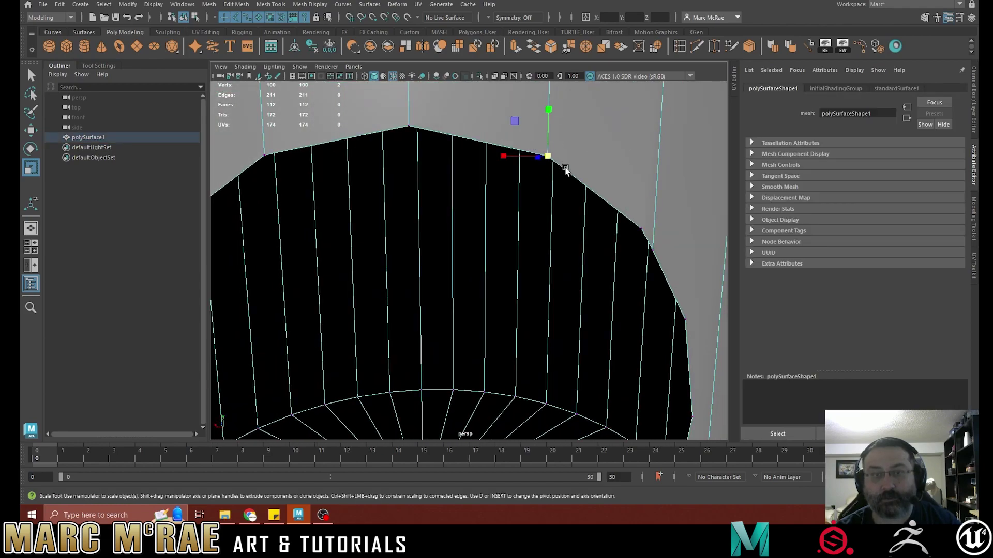
{"action": "left_click", "coordinate": [569, 48]}
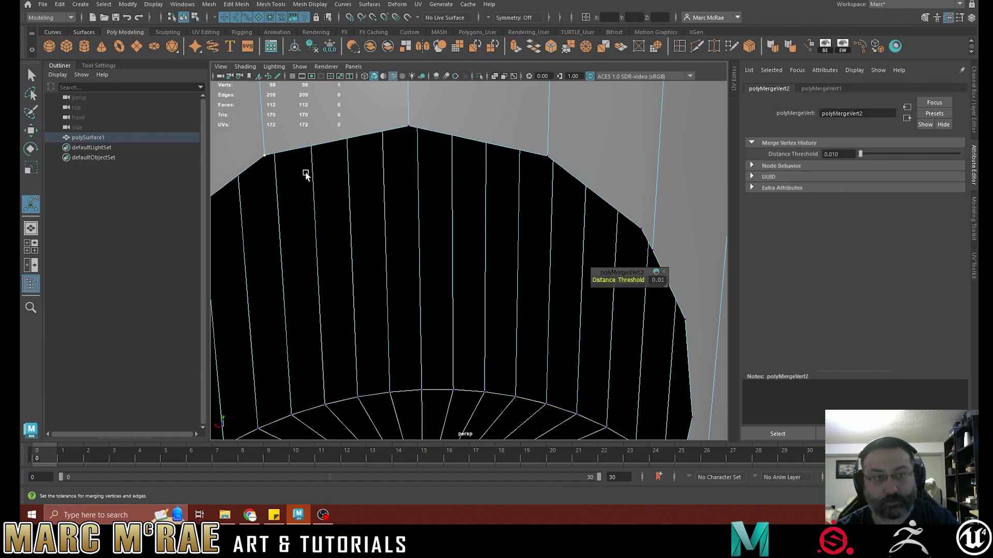
Merge the doubled vertices at the corners along the hole's lower rim
{"action": "left_click_drag", "start_coordinate": [305, 175], "coordinate": [465, 273], "text": "alt"}
{"action": "key", "text": "g"}
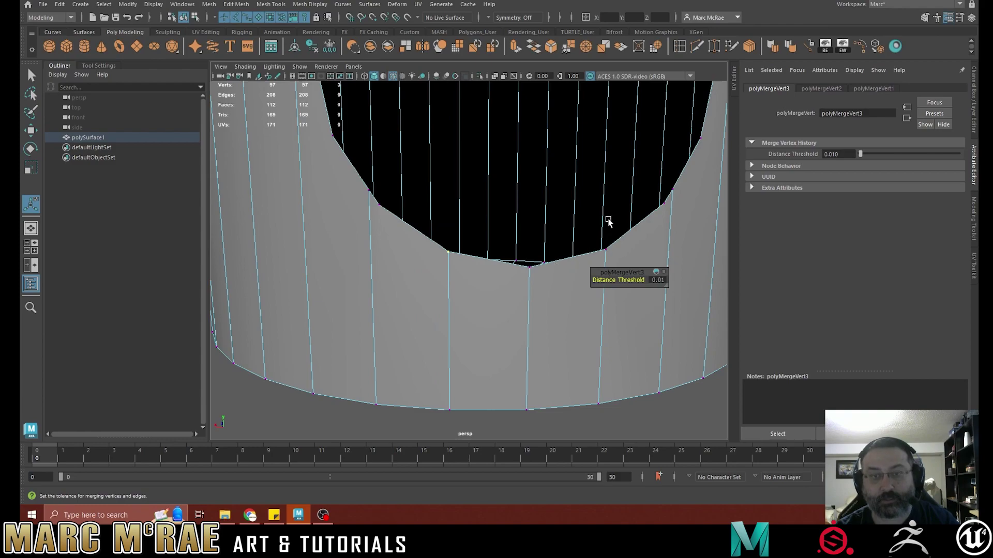
{"action": "left_click_drag", "start_coordinate": [593, 231], "coordinate": [623, 265]}
{"action": "key", "text": "g"}
Multi-Cut a short edge from the hole's upper-left corner vertex to the neighbouring vertical edge of the wall
{"action": "scroll", "coordinate": [606, 231], "scroll_direction": "down", "scroll_amount": 2}
{"action": "middle_click_drag", "start_coordinate": [504, 222], "coordinate": [496, 290], "text": "alt"}
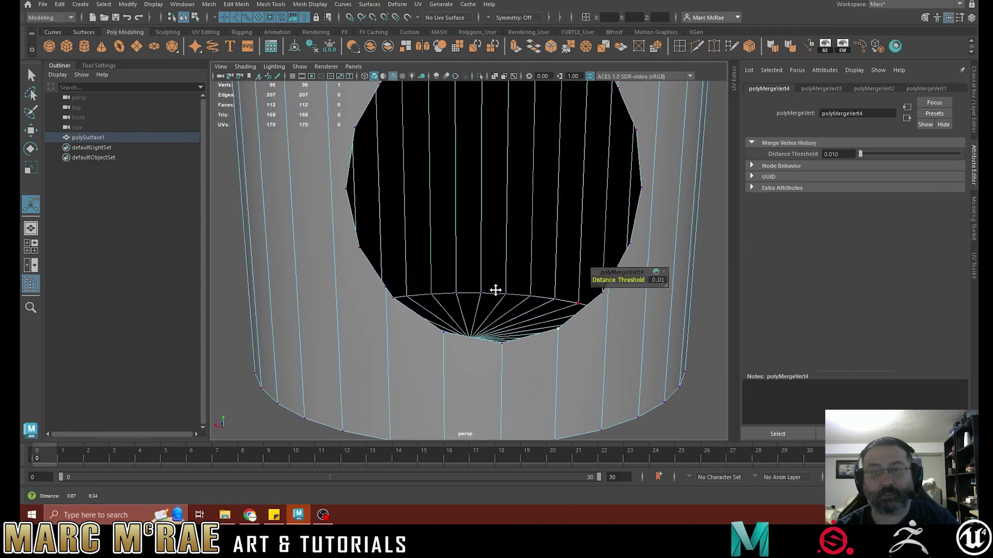
{"action": "left_click_drag", "start_coordinate": [495, 291], "coordinate": [462, 233], "text": "alt"}
{"action": "middle_click_drag", "start_coordinate": [462, 232], "coordinate": [441, 288], "text": "alt"}
{"action": "left_click_drag", "start_coordinate": [441, 288], "coordinate": [417, 237], "text": "alt"}
{"action": "middle_click_drag", "start_coordinate": [417, 238], "coordinate": [419, 246], "text": "alt"}
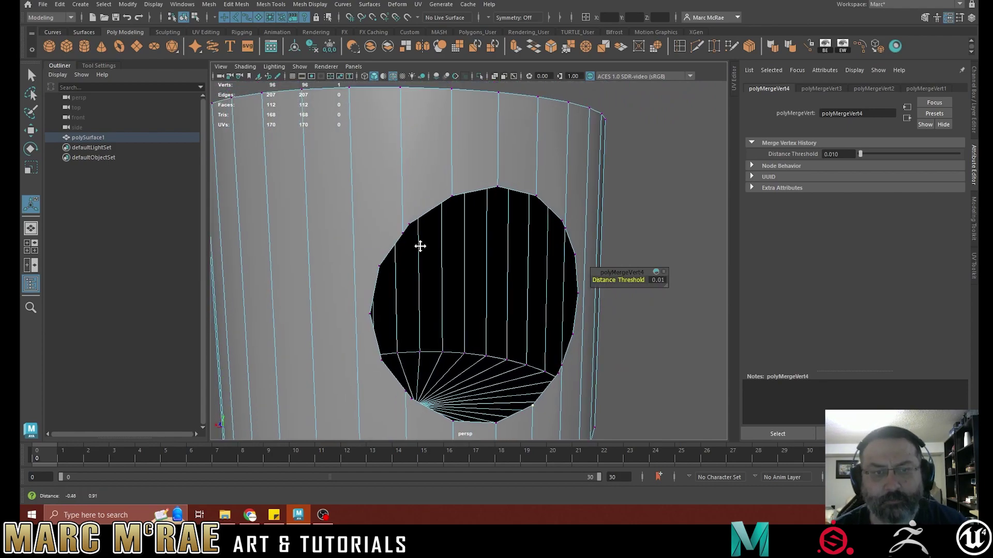
{"action": "left_click", "coordinate": [697, 46]}
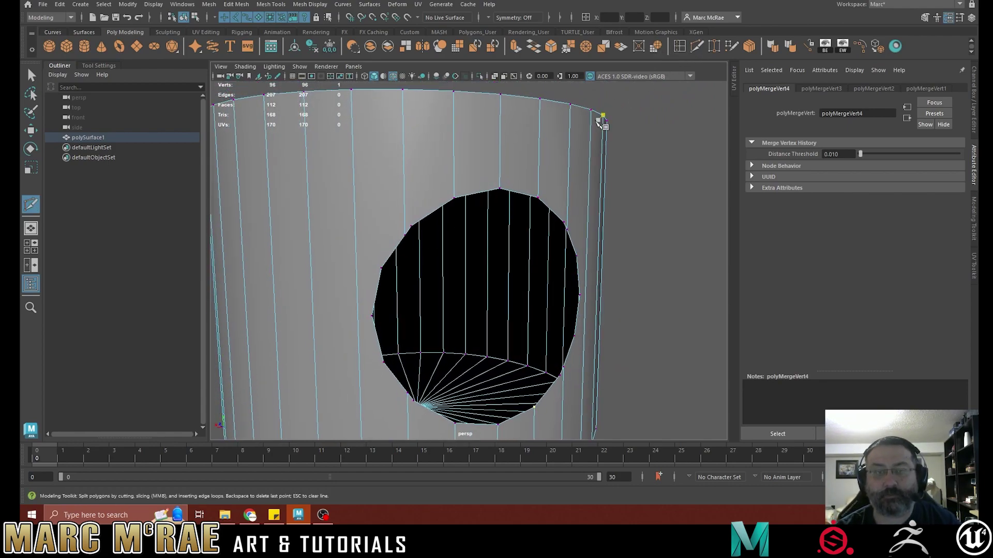
{"action": "middle_click_drag", "start_coordinate": [470, 186], "coordinate": [510, 220], "text": "alt"}
{"action": "right_click_drag", "start_coordinate": [509, 219], "coordinate": [621, 279], "text": "alt"}
{"action": "middle_click_drag", "start_coordinate": [450, 232], "coordinate": [469, 262], "text": "alt"}
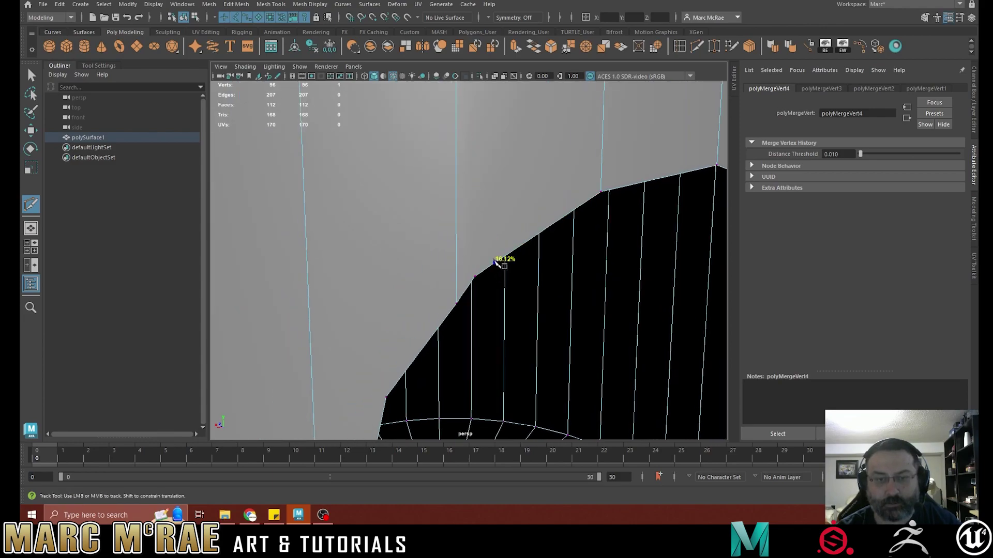
{"action": "left_click", "coordinate": [456, 262]}
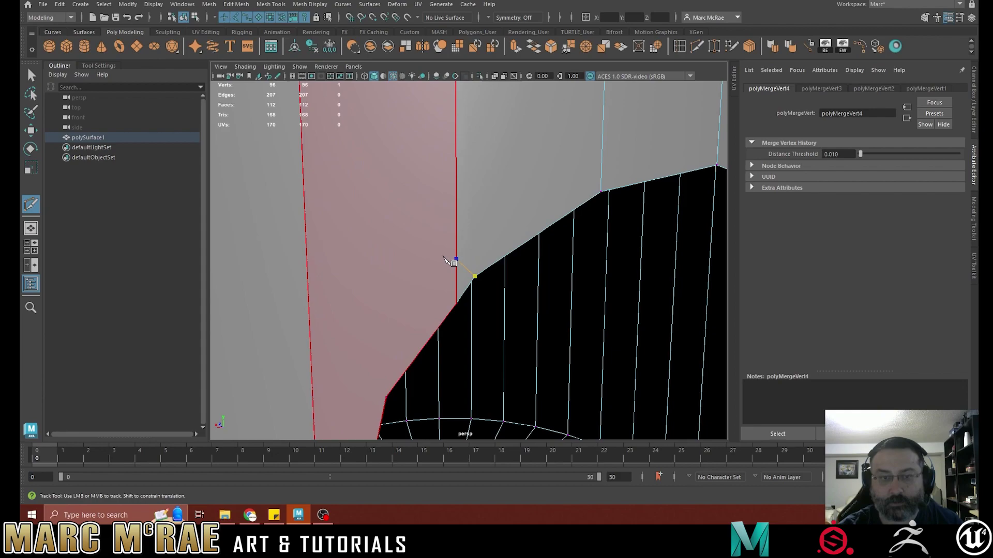
{"action": "key", "text": "Return"}
Multi-Cut a matching short edge from the hole's lower-left corner vertex to the neighbouring vertical edge
{"action": "left_click_drag", "start_coordinate": [466, 266], "coordinate": [385, 207], "text": "alt"}
{"action": "middle_click_drag", "start_coordinate": [386, 206], "coordinate": [460, 243], "text": "alt"}
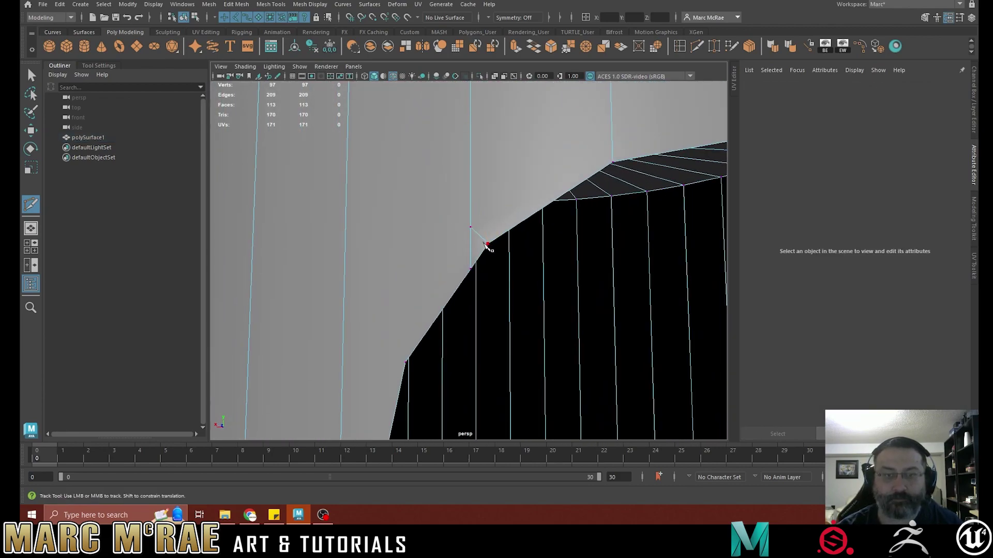
{"action": "middle_click_drag", "start_coordinate": [515, 198], "coordinate": [542, 173], "text": "alt"}
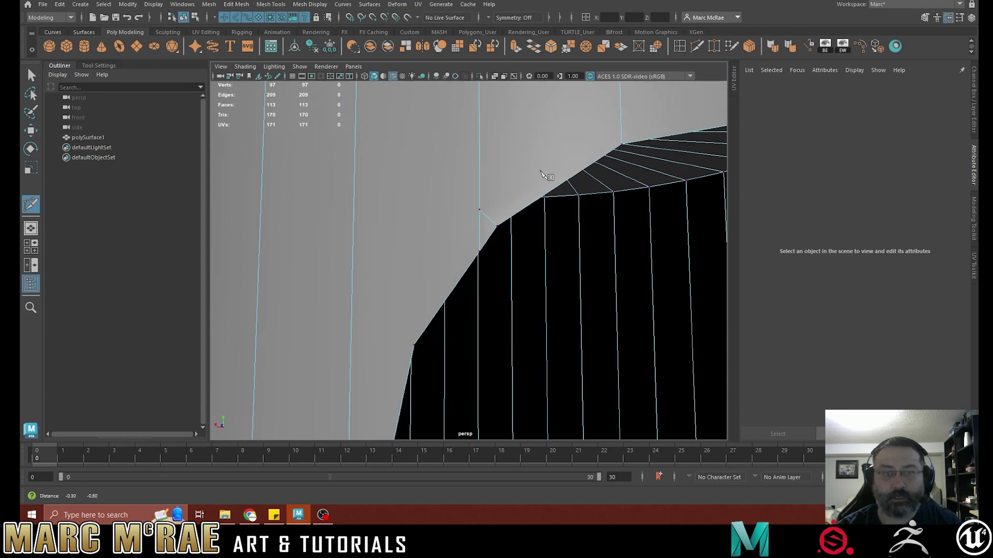
{"action": "right_click_drag", "start_coordinate": [543, 175], "coordinate": [460, 162], "text": "alt"}
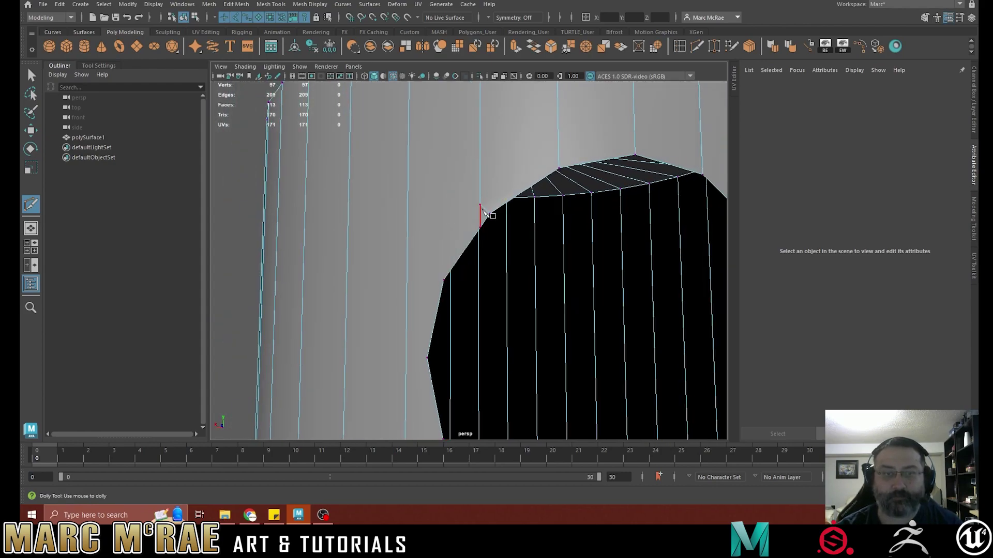
{"action": "middle_click_drag", "start_coordinate": [413, 242], "coordinate": [426, 75], "text": "alt"}
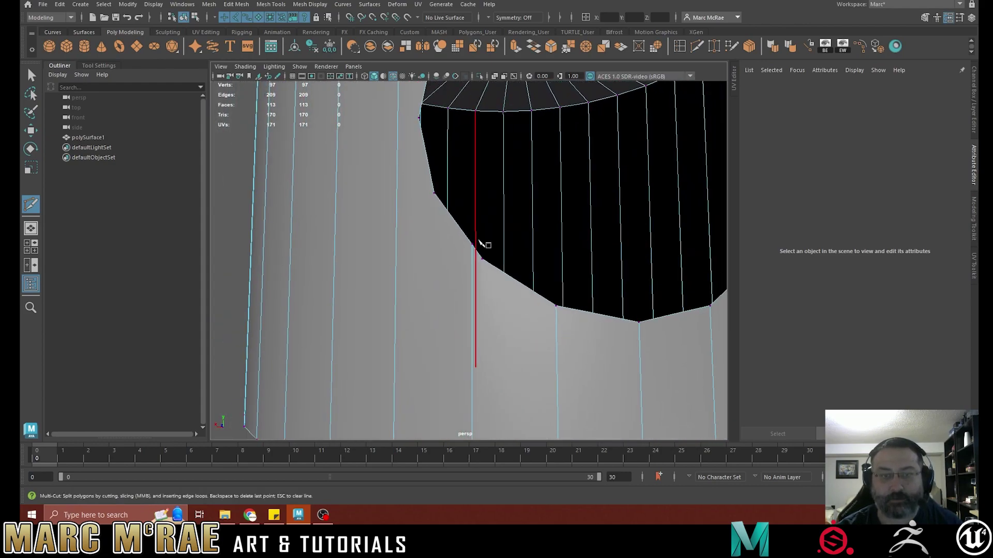
{"action": "right_click_drag", "start_coordinate": [481, 243], "coordinate": [518, 270], "text": "alt"}
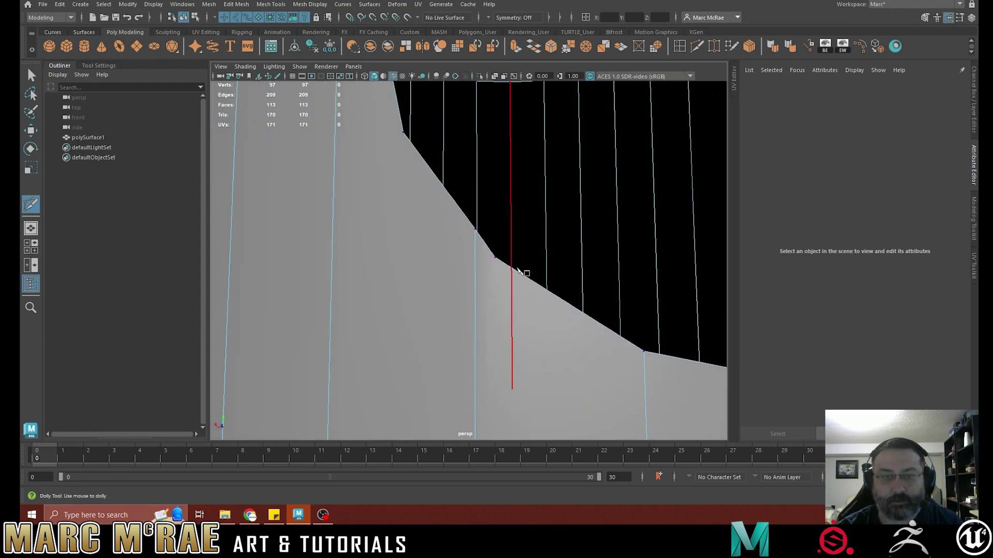
{"action": "left_click", "coordinate": [491, 257]}
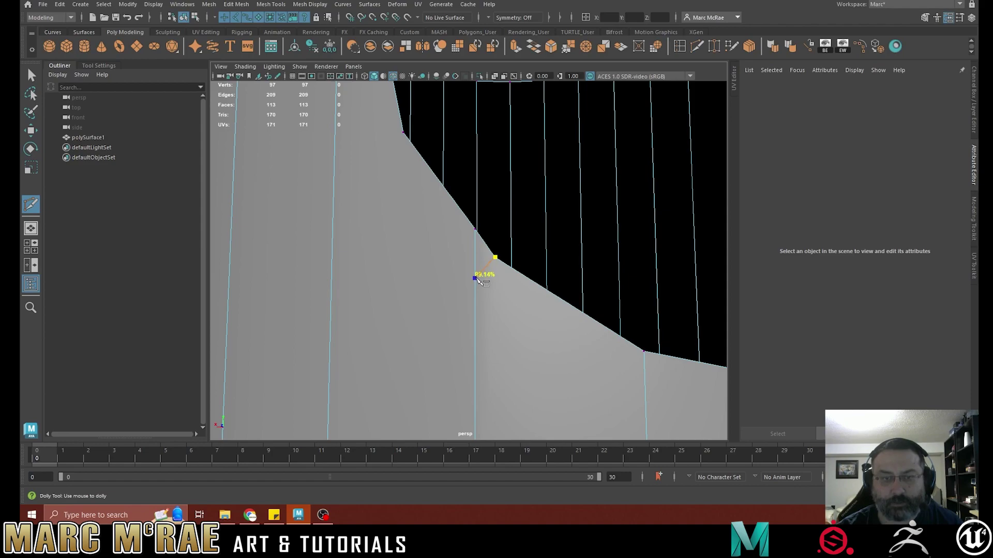
{"action": "left_click", "coordinate": [474, 279]}
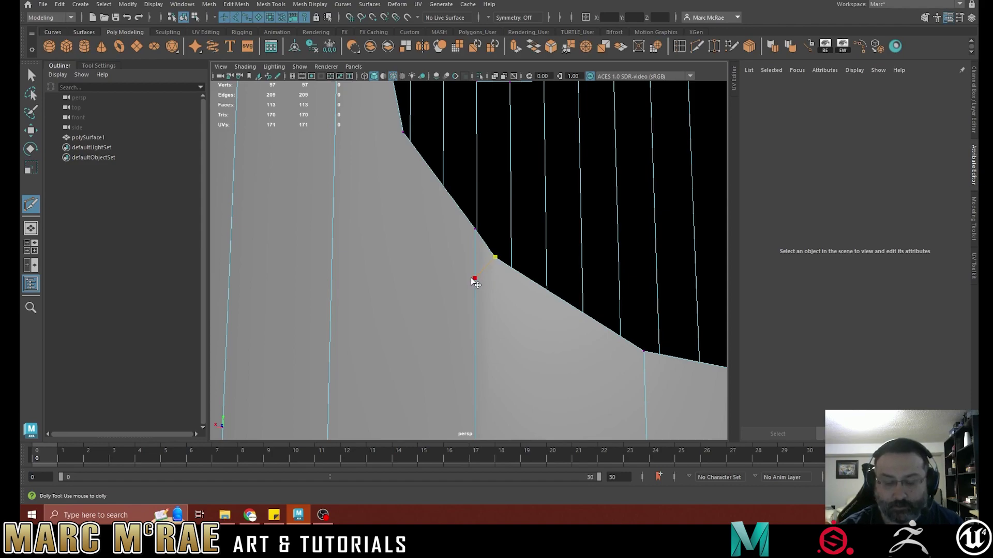
Multi-Cut a short edge from the hole's lower-right corner vertex to the vertical edge beside it
{"action": "middle_click_drag", "start_coordinate": [522, 284], "coordinate": [230, 286], "text": "alt"}
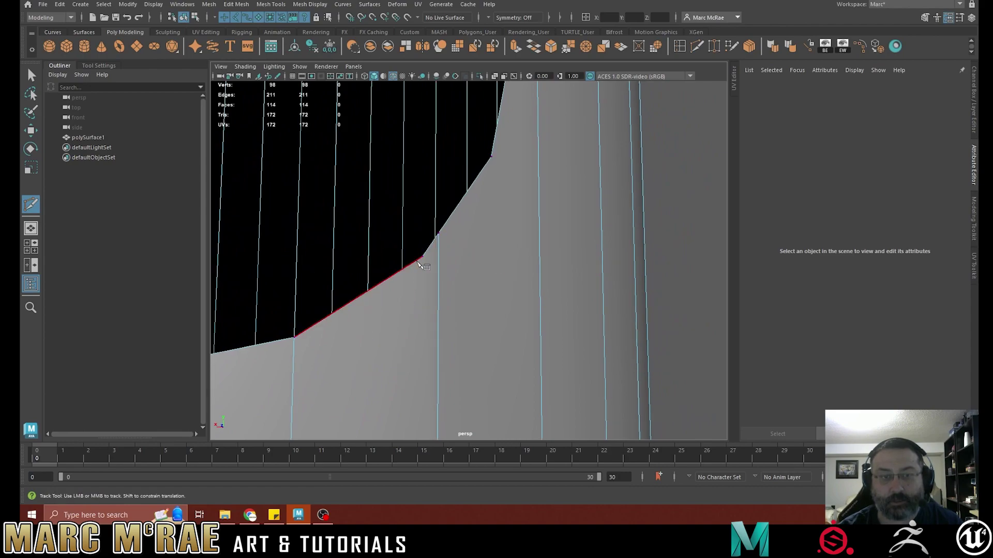
{"action": "left_click", "coordinate": [438, 235]}
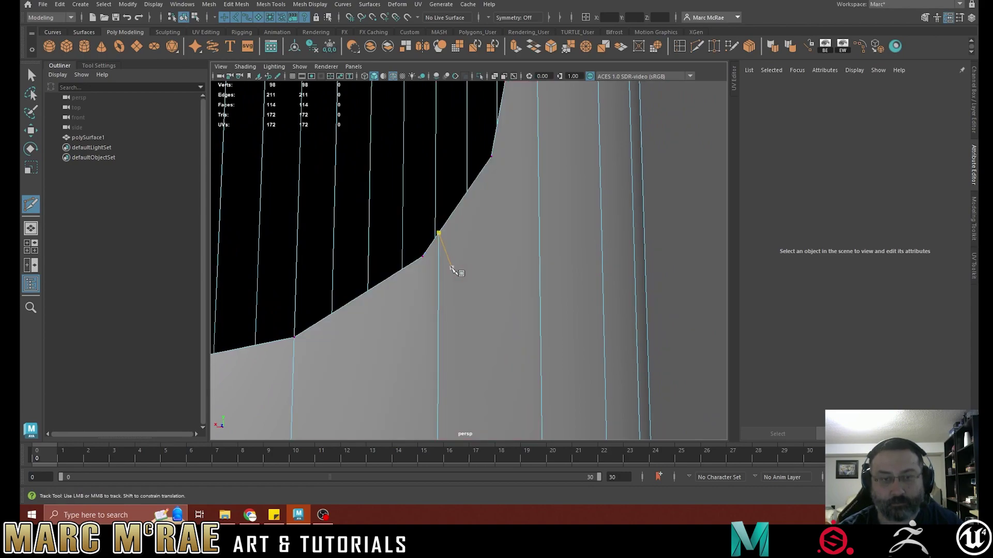
{"action": "left_click_drag", "start_coordinate": [454, 272], "coordinate": [391, 298], "text": "alt"}
{"action": "right_click_drag", "start_coordinate": [391, 300], "coordinate": [401, 264], "text": "alt"}
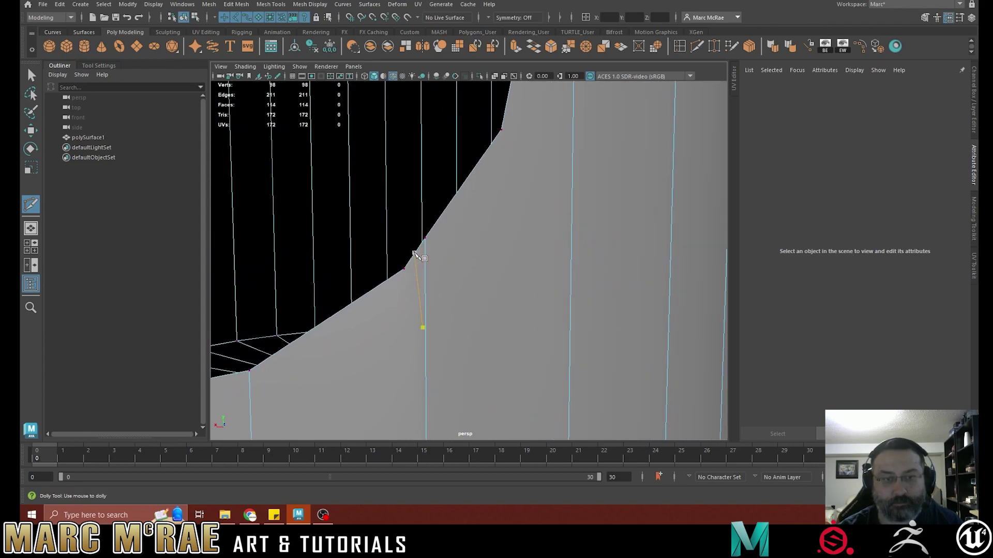
{"action": "key", "text": "ctrl+z"}
{"action": "left_click", "coordinate": [405, 270]}
{"action": "key", "text": "Return"}
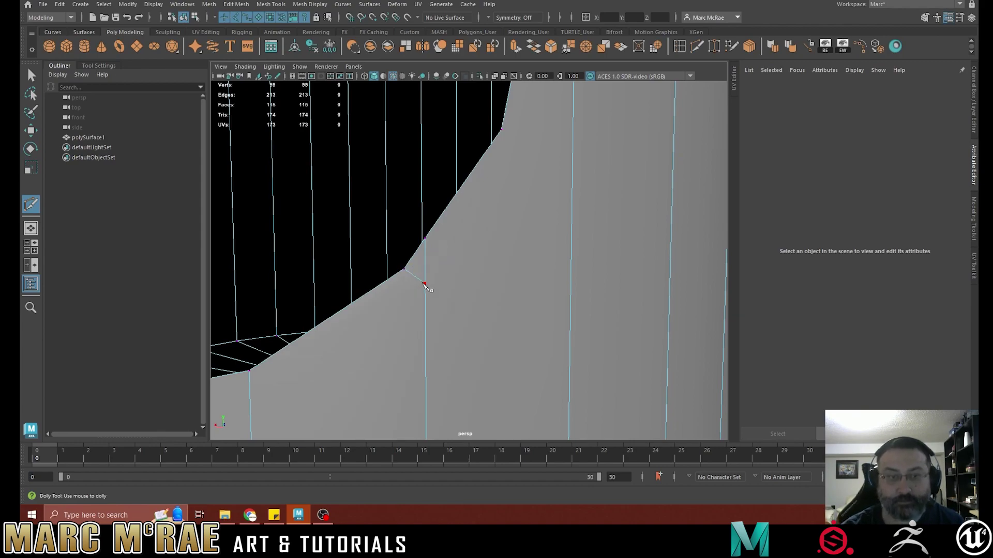
Multi-Cut a short edge from the hole's upper-right corner vertex to the vertical edge beside it
{"action": "middle_click_drag", "start_coordinate": [501, 107], "coordinate": [509, 368], "text": "alt"}
{"action": "middle_click_drag", "start_coordinate": [449, 214], "coordinate": [492, 241], "text": "alt"}
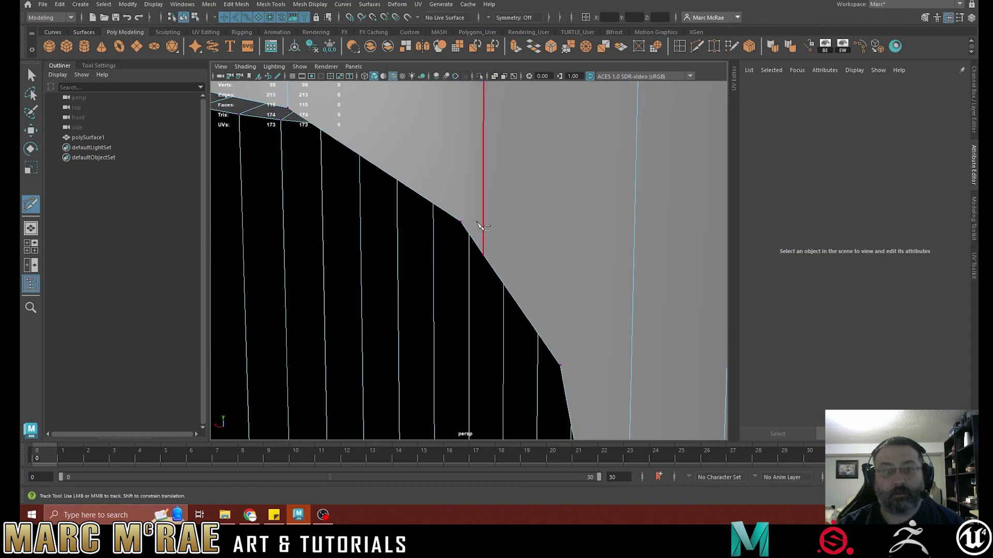
{"action": "left_click", "coordinate": [449, 214]}
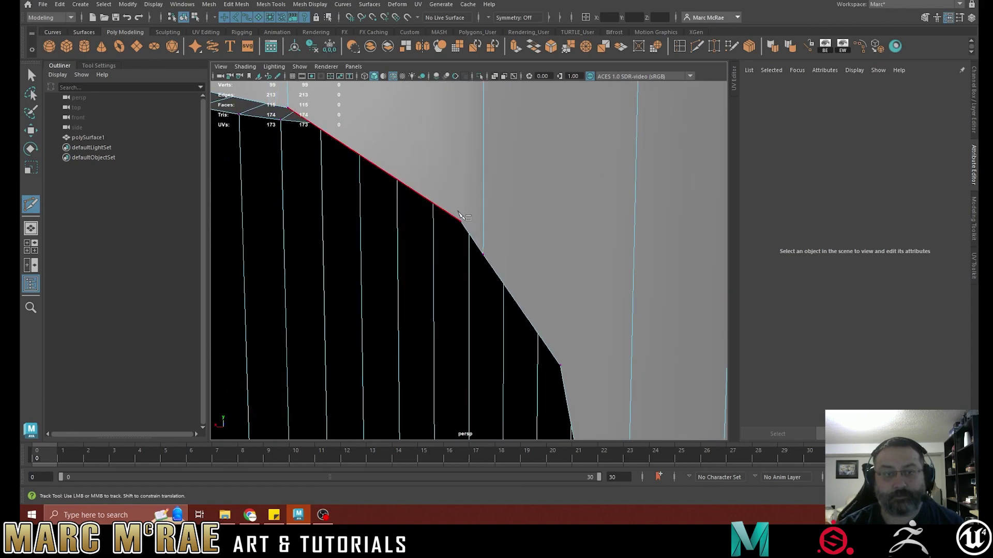
{"action": "left_click", "coordinate": [460, 221]}
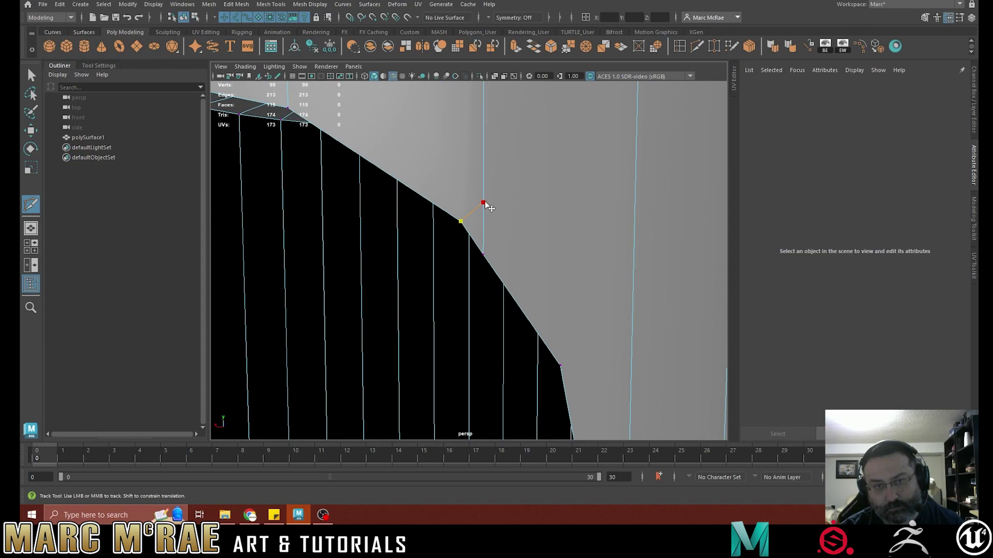
{"action": "left_click", "coordinate": [485, 202]}
{"action": "right_click", "coordinate": [484, 202]}
{"action": "left_click", "coordinate": [484, 203]}
Examine the new corner cuts along the upper rim and sides of the hole
{"action": "scroll", "coordinate": [487, 209], "scroll_direction": "down", "scroll_amount": 3}
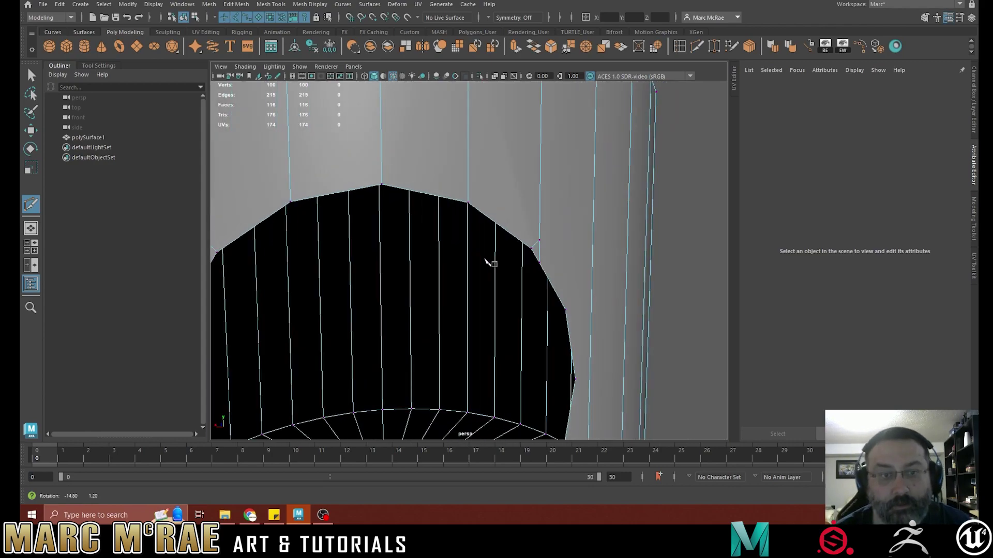
{"action": "left_click_drag", "start_coordinate": [485, 258], "coordinate": [474, 261], "text": "alt"}
{"action": "scroll", "coordinate": [486, 251], "scroll_direction": "up", "scroll_amount": 5}
{"action": "left_click", "coordinate": [519, 241]}
{"action": "scroll", "coordinate": [533, 238], "scroll_direction": "down", "scroll_amount": 5}
{"action": "middle_click_drag", "start_coordinate": [475, 226], "coordinate": [558, 197], "text": "alt"}
{"action": "left_click_drag", "start_coordinate": [478, 193], "coordinate": [517, 187], "text": "alt"}
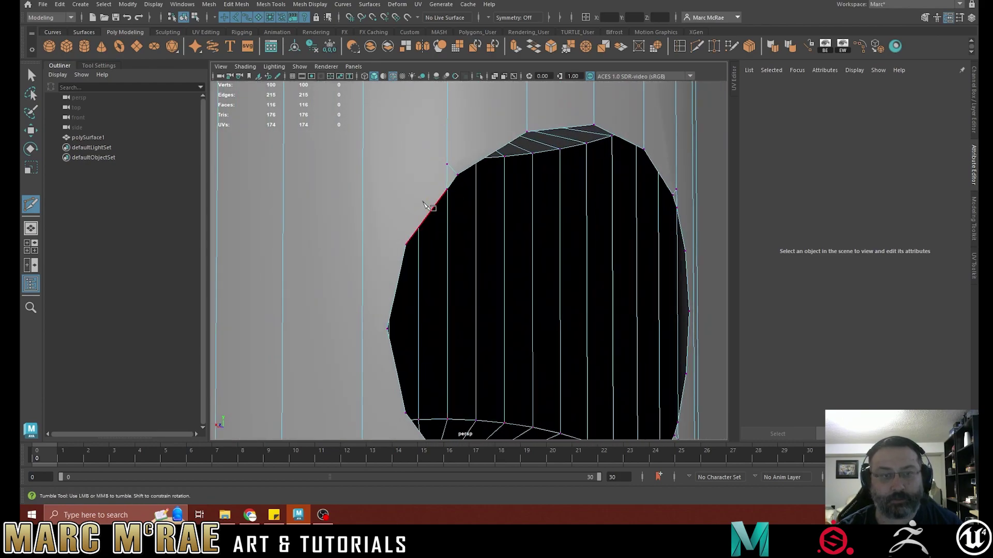
{"action": "left_click_drag", "start_coordinate": [419, 205], "coordinate": [417, 215], "text": "alt"}
{"action": "left_click_drag", "start_coordinate": [448, 153], "coordinate": [435, 169], "text": "alt"}
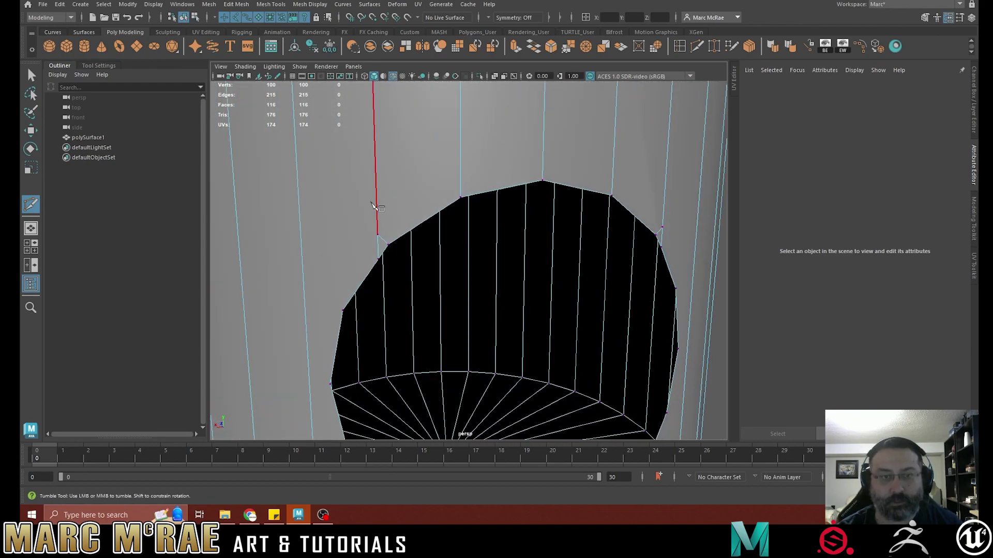
Cut an edge line just above the hole's upper rim, crossing three vertical edges to join the two upper corner cuts
{"action": "left_click", "coordinate": [378, 235]}
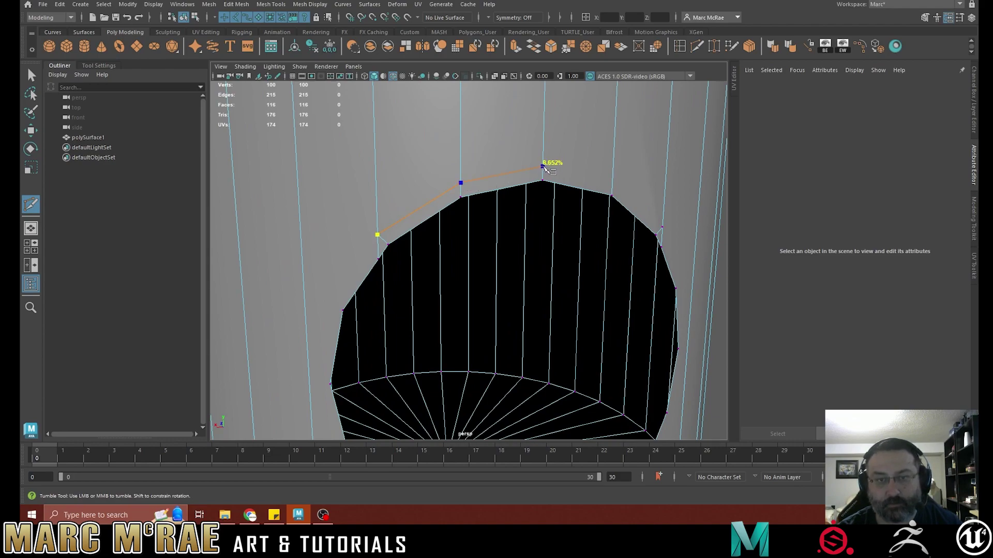
{"action": "left_click", "coordinate": [543, 167]}
{"action": "left_click_drag", "start_coordinate": [542, 167], "coordinate": [492, 143], "text": "alt"}
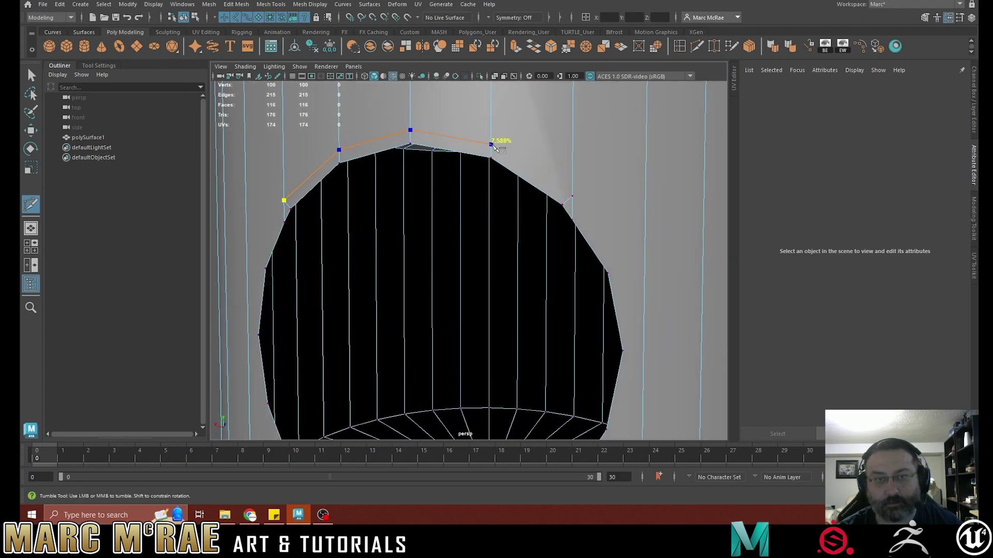
{"action": "left_click", "coordinate": [491, 146]}
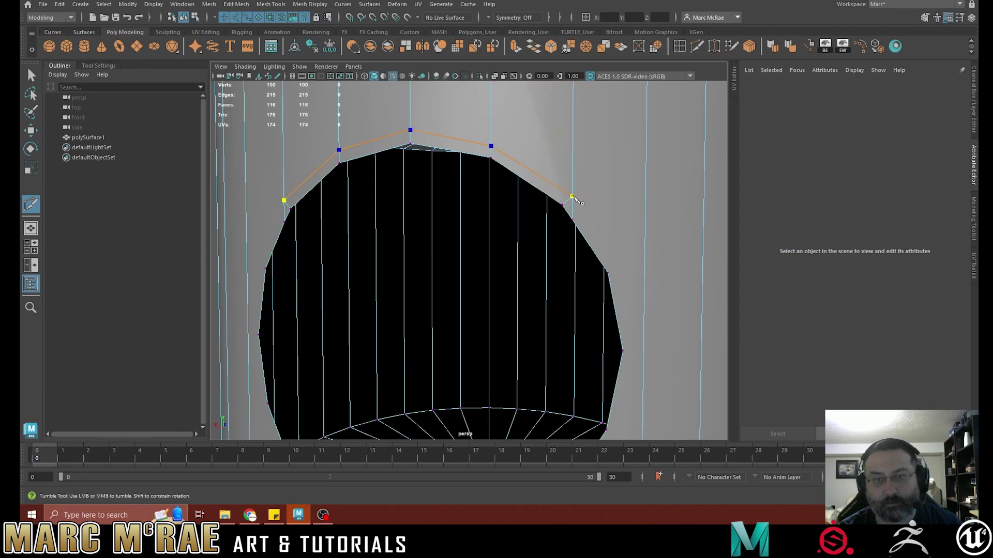
{"action": "left_click", "coordinate": [571, 198]}
{"action": "key", "text": "Return"}
Insert a horizontal edge loop around the cylinder wall, level with the outermost vertex on the hole's right side
{"action": "mouse_move", "coordinate": [572, 201]}
{"action": "left_mouse_down", "text": "alt"}
{"action": "mouse_move", "coordinate": [593, 215]}
{"action": "mouse_move", "coordinate": [579, 208]}
{"action": "left_mouse_up", "text": "alt"}
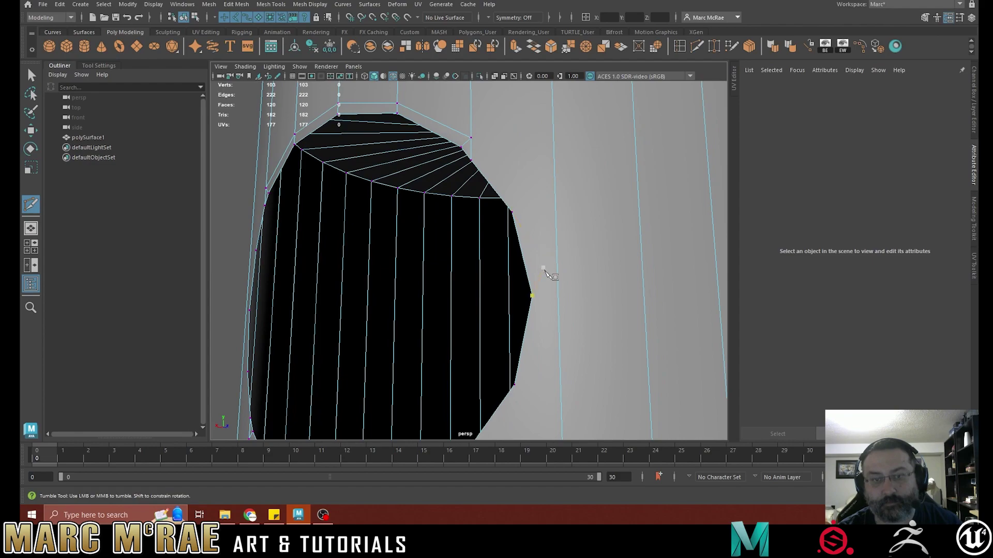
{"action": "key", "text": "ctrl"}
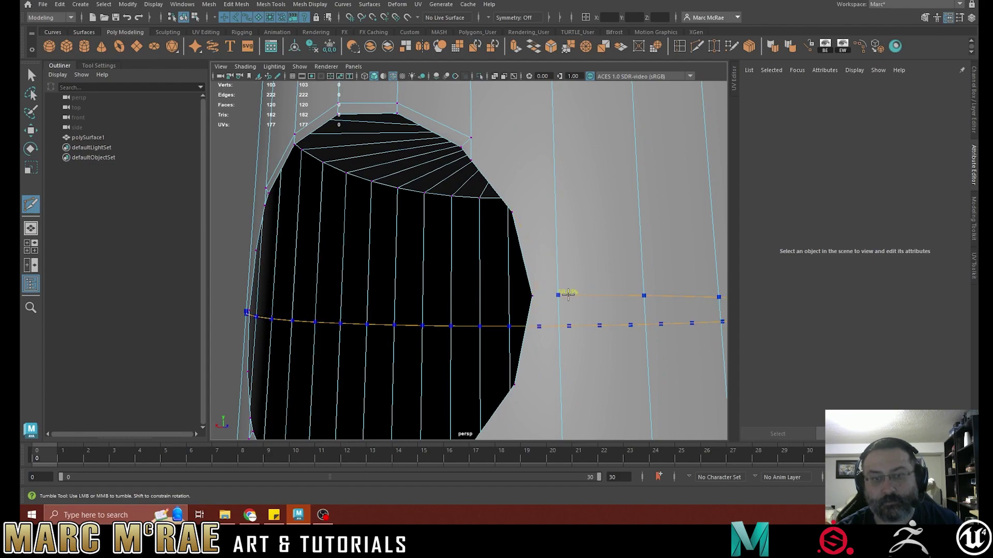
{"action": "left_click", "coordinate": [567, 295], "text": "ctrl"}
{"action": "middle_click_drag", "start_coordinate": [592, 290], "coordinate": [622, 218], "text": "alt"}
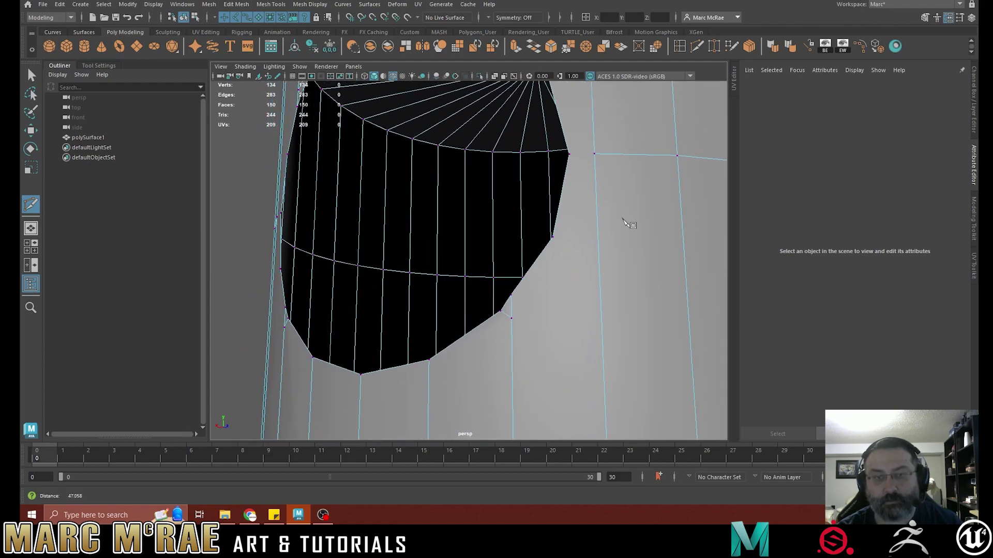
{"action": "scroll", "coordinate": [627, 223], "scroll_direction": "down", "scroll_amount": 3}
{"action": "key", "text": "ctrl"}
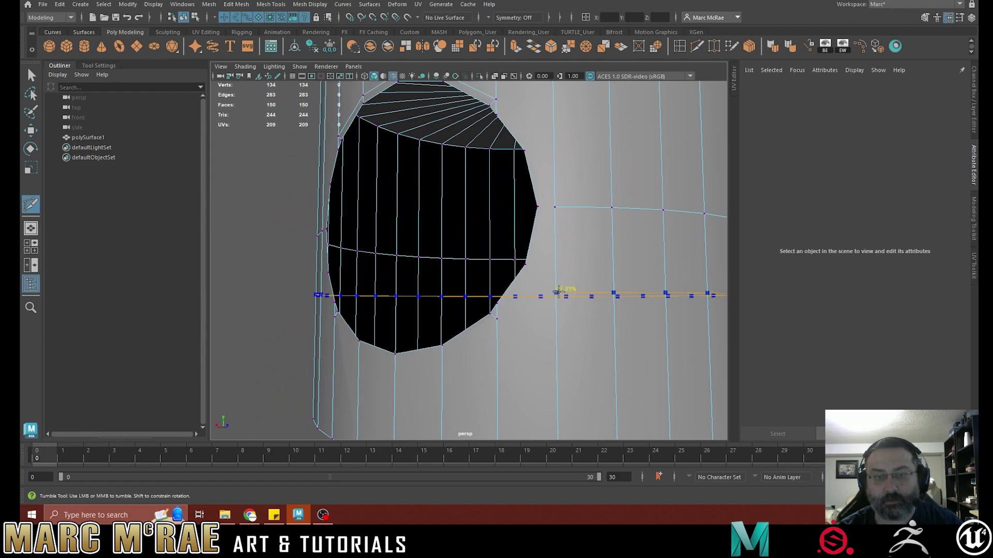
{"action": "left_click", "coordinate": [558, 293], "text": "ctrl"}
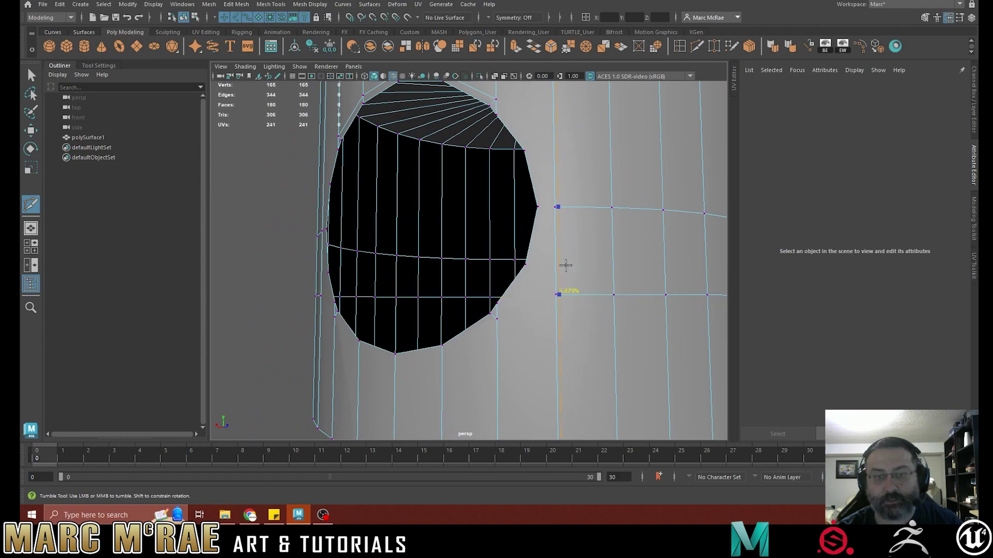
{"action": "left_click", "coordinate": [557, 122], "text": "ctrl"}
{"action": "left_click_drag", "start_coordinate": [619, 155], "coordinate": [572, 181], "text": "alt"}
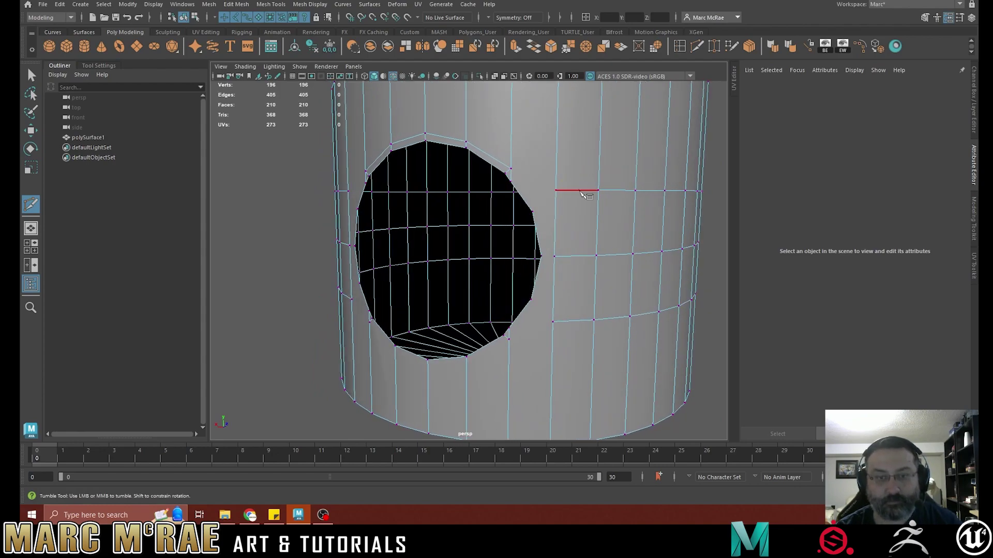
{"action": "key", "text": "ctrl+z"}
{"action": "key", "text": "ctrl+z"}
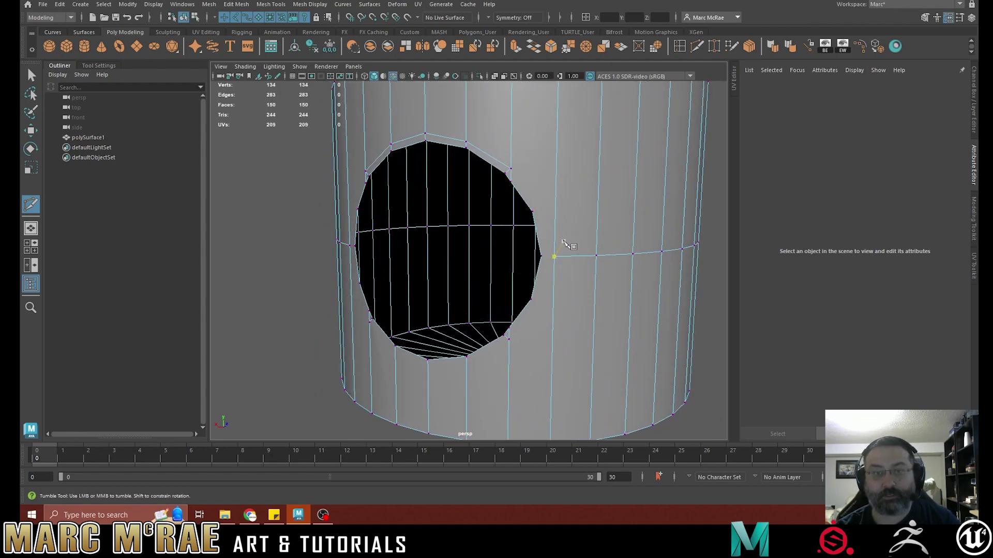
Select the horizontal edge loop around the cylinder wall and move it vertically to align with the hole's outermost right-hand vertex
{"action": "key", "text": "q"}
{"action": "left_click", "coordinate": [578, 254]}
{"action": "right_click_drag", "start_coordinate": [577, 255], "coordinate": [581, 200]}
{"action": "left_click", "coordinate": [581, 258]}
{"action": "scroll", "coordinate": [572, 258], "scroll_direction": "up", "scroll_amount": 5}
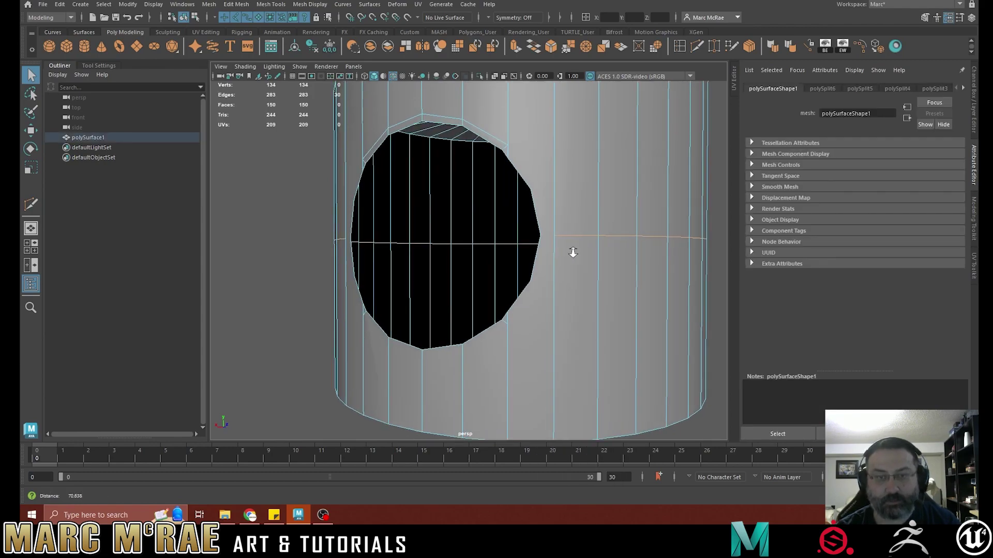
{"action": "key", "text": "w"}
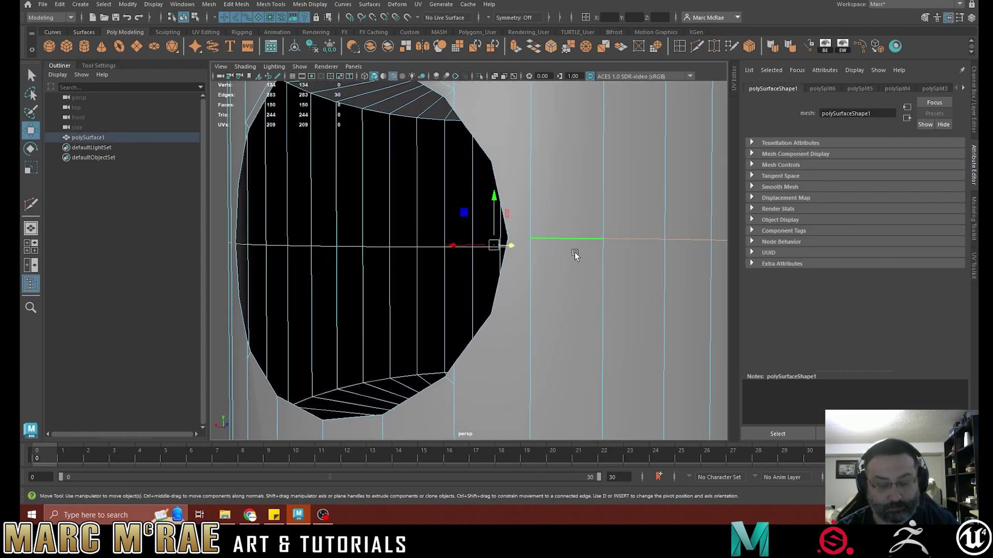
{"action": "key", "text": "v"}
{"action": "left_click_drag", "start_coordinate": [493, 198], "coordinate": [502, 231]}
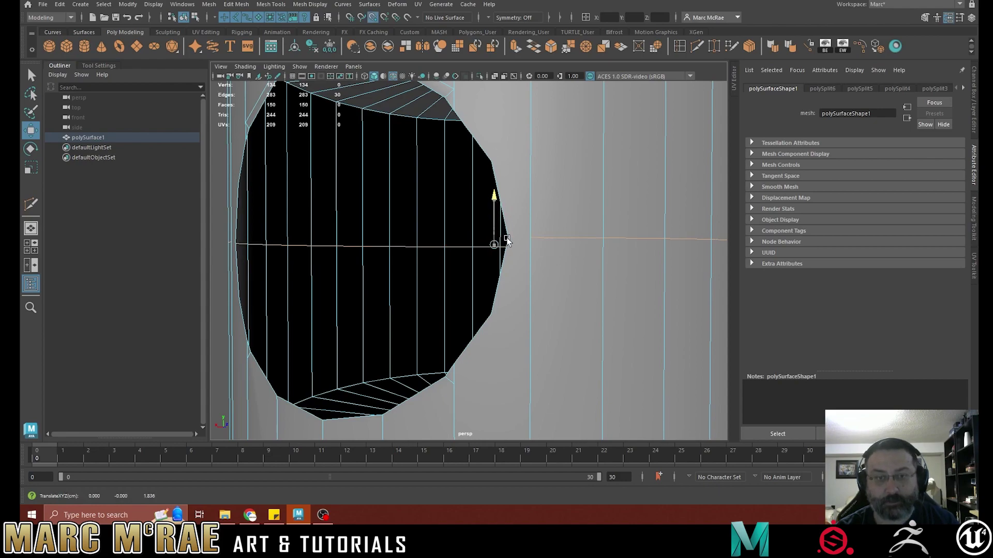
Bevel the selected horizontal edge loop with a fraction of 0.5, 1 segment and chamfer off
{"action": "left_click", "coordinate": [551, 48]}
{"action": "key", "text": "t"}
{"action": "key", "text": "f"}
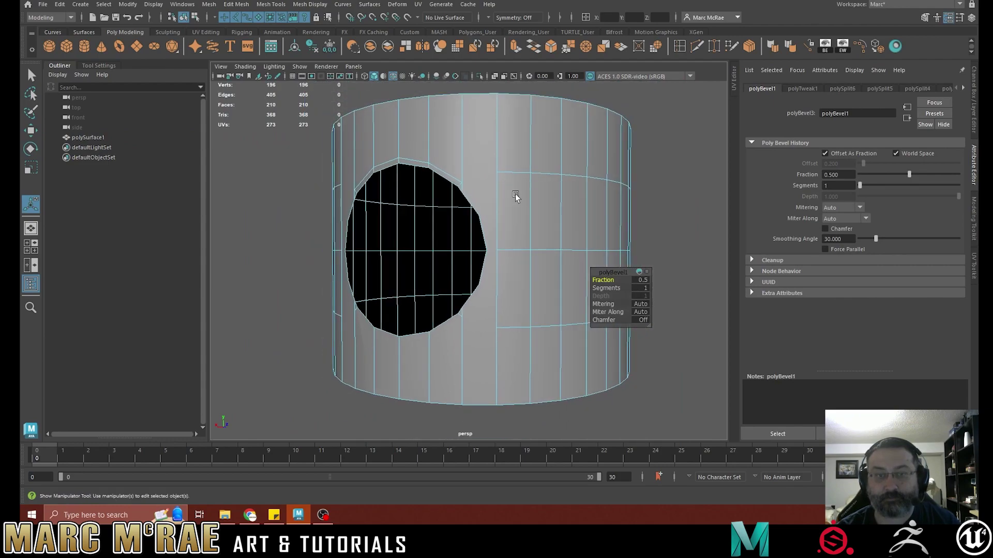
Select the beveled loops above and below the middle loop and scale them vertically closer together
{"action": "left_click_drag", "start_coordinate": [515, 192], "coordinate": [520, 199], "text": "alt"}
{"action": "double_click", "coordinate": [518, 183]}
{"action": "left_click", "coordinate": [521, 336], "text": "shift"}
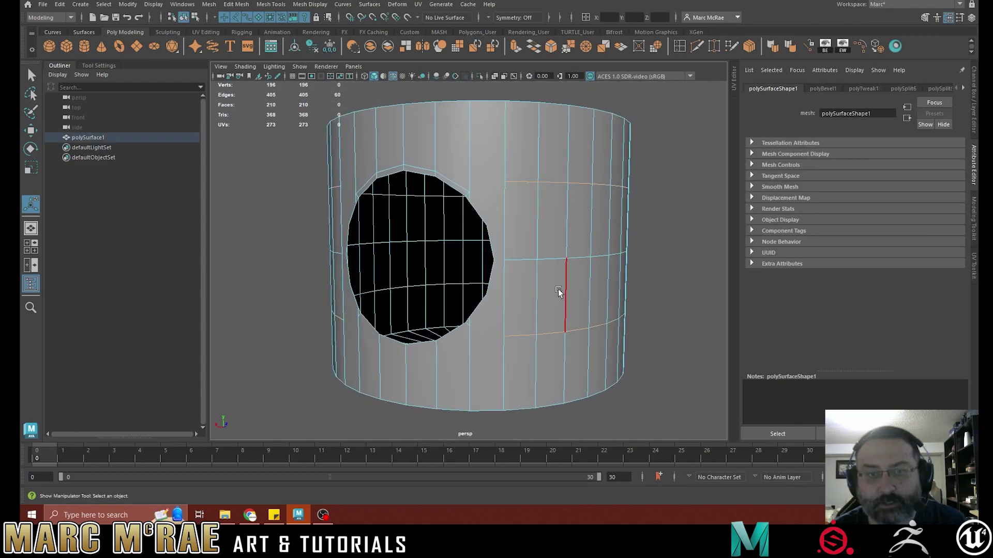
{"action": "key", "text": "r"}
{"action": "left_click_drag", "start_coordinate": [482, 203], "coordinate": [477, 222]}
{"action": "scroll", "coordinate": [574, 214], "scroll_direction": "up", "scroll_amount": 6}
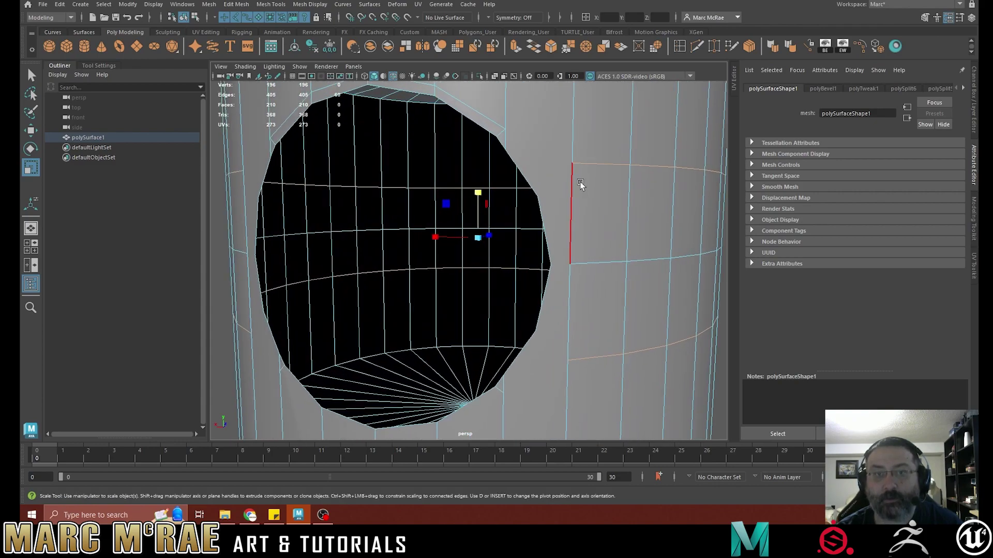
{"action": "middle_click_drag", "start_coordinate": [579, 183], "coordinate": [560, 194], "text": "alt"}
{"action": "left_click", "coordinate": [696, 47]}
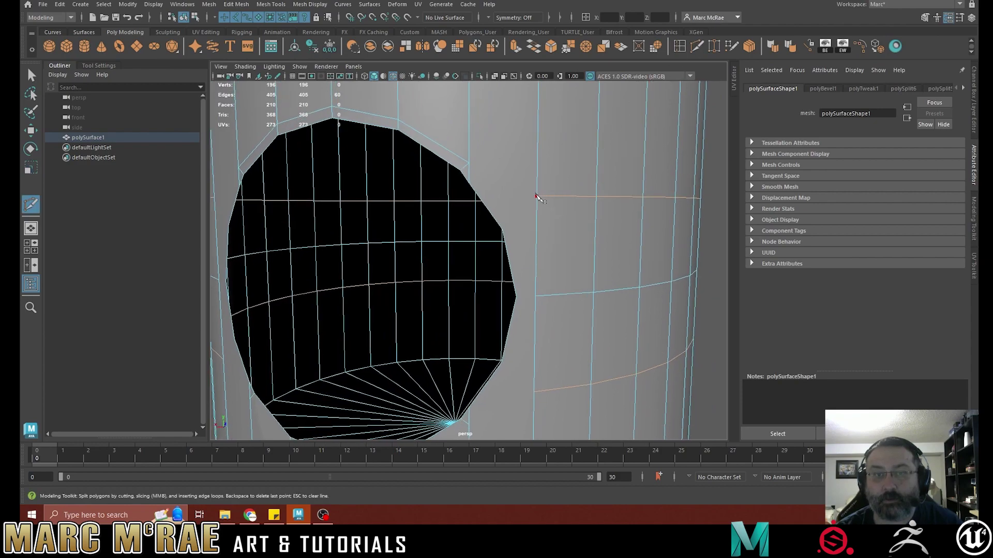
{"action": "left_click", "coordinate": [504, 230]}
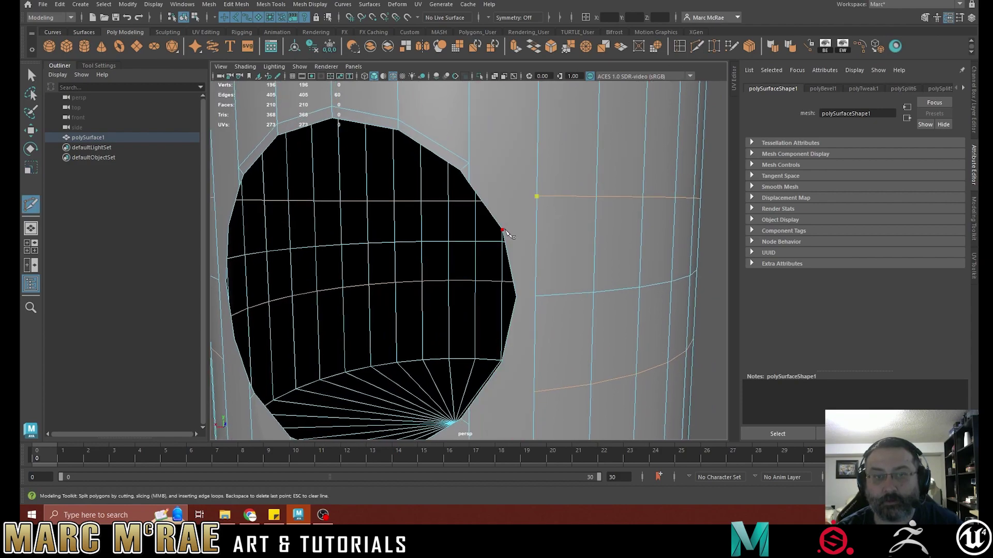
{"action": "key", "text": "q"}
Connect the ends of the upper and lower loops on the hole's right side to their nearest hole rim vertices
{"action": "right_click_drag", "start_coordinate": [529, 209], "coordinate": [492, 198]}
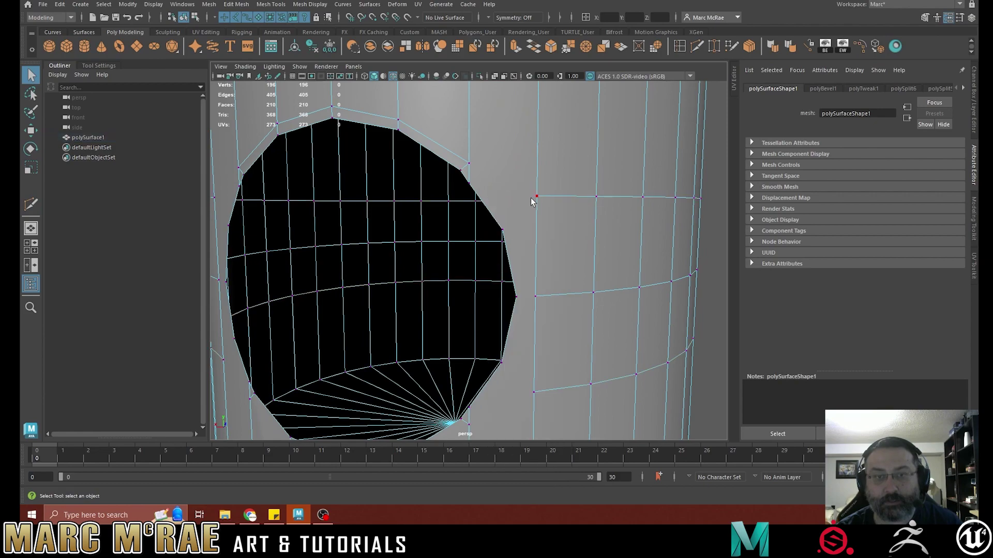
{"action": "left_click", "coordinate": [536, 197]}
{"action": "left_click", "coordinate": [504, 230], "text": "shift"}
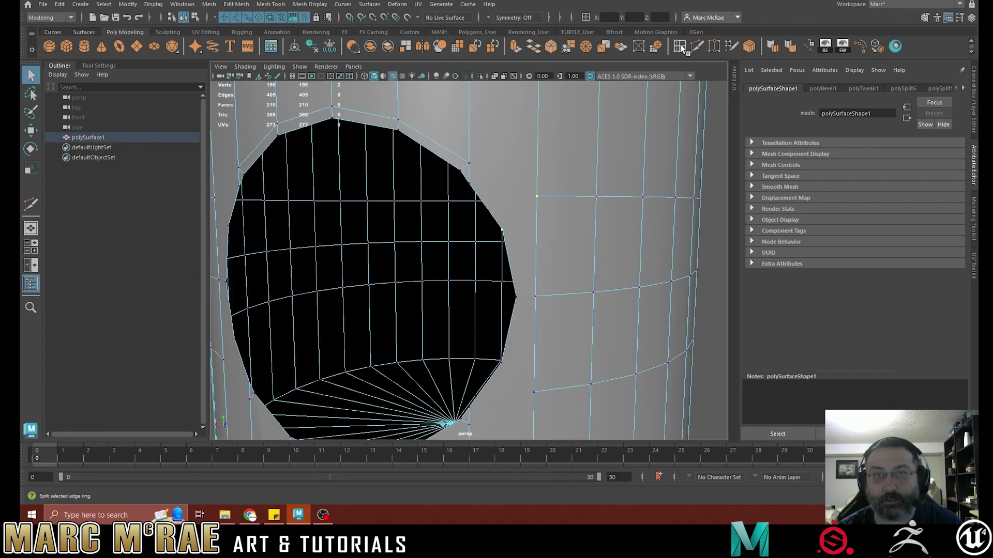
{"action": "left_click", "coordinate": [748, 46]}
{"action": "left_click_drag", "start_coordinate": [557, 266], "coordinate": [525, 248], "text": "alt"}
{"action": "left_click", "coordinate": [523, 315], "text": "shift"}
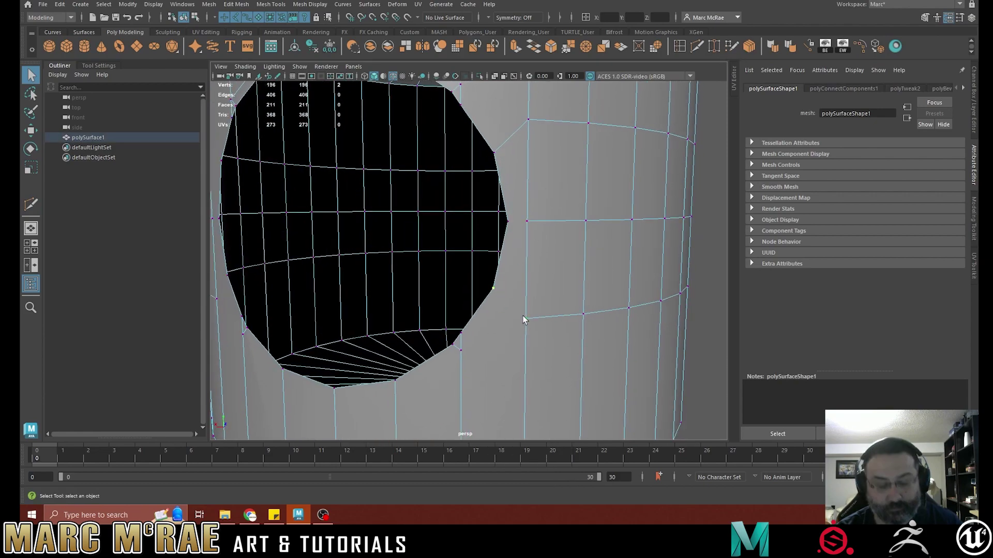
{"action": "key", "text": "g"}
Connect the ends of the lower and upper loops on the hole's left side to their nearest hole rim vertices
{"action": "left_click_drag", "start_coordinate": [523, 313], "coordinate": [517, 304], "text": "alt"}
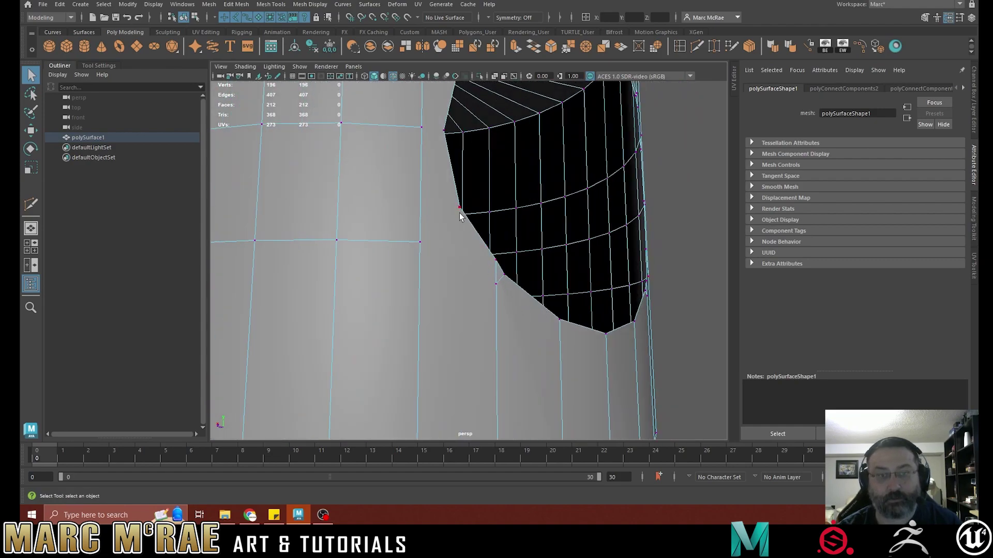
{"action": "key", "text": "g"}
{"action": "middle_click_drag", "start_coordinate": [421, 199], "coordinate": [413, 282], "text": "alt"}
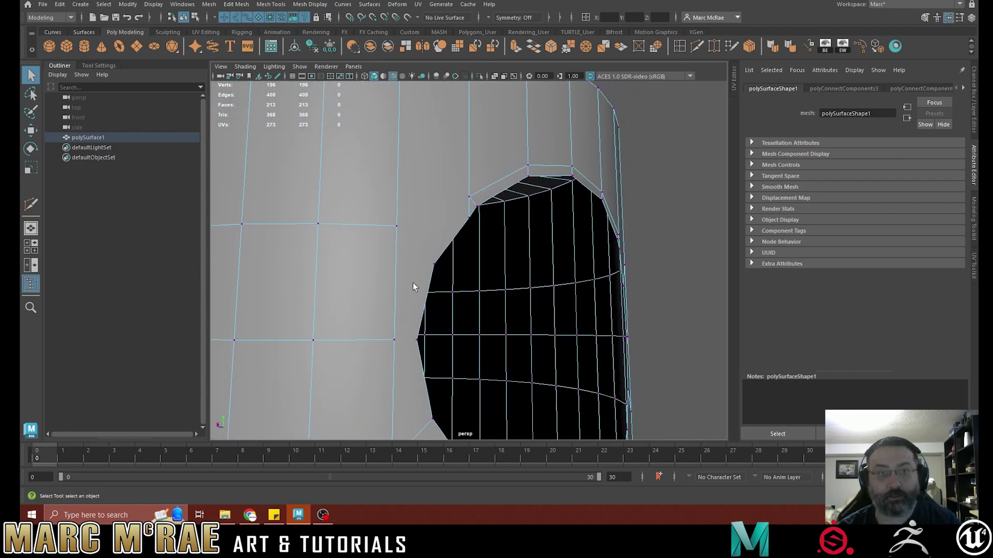
{"action": "key", "text": "g"}
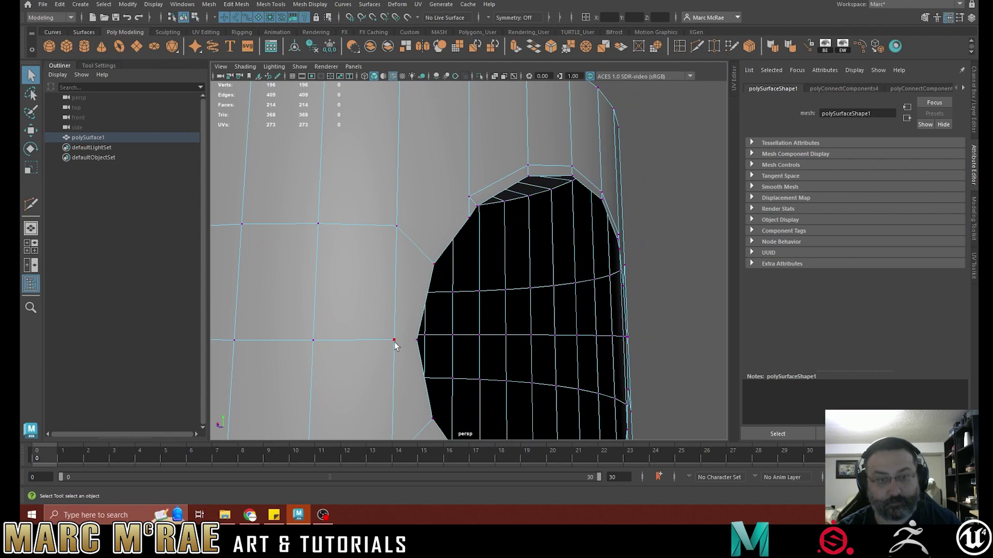
Connect the middle loop's end vertices to the outermost rim vertices on both sides of the hole
{"action": "left_click", "coordinate": [394, 341]}
{"action": "left_click", "coordinate": [416, 340], "text": "shift"}
{"action": "key", "text": "g"}
{"action": "left_click_drag", "start_coordinate": [408, 339], "coordinate": [532, 328], "text": "alt"}
{"action": "key", "text": "g"}
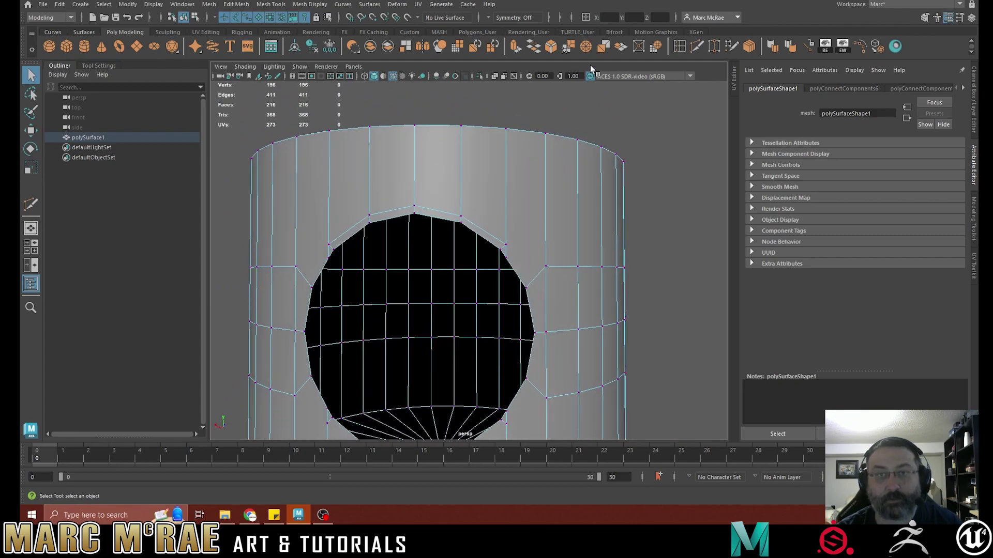
Start a Multi-Cut line at the upper-right corner cut and run it just outside the hole's right rim to the underside
{"action": "key", "text": "ctrl+shift+x"}
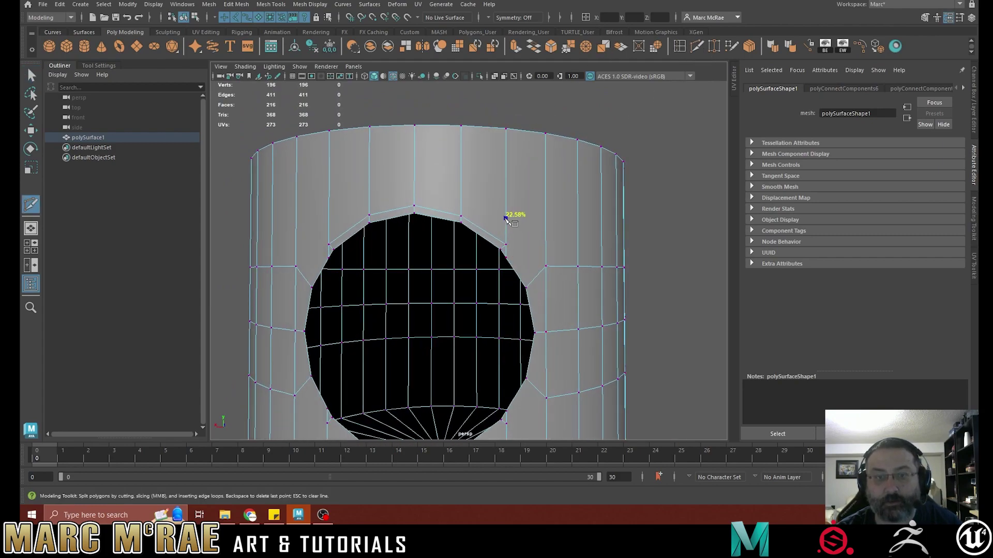
{"action": "left_click", "coordinate": [506, 245]}
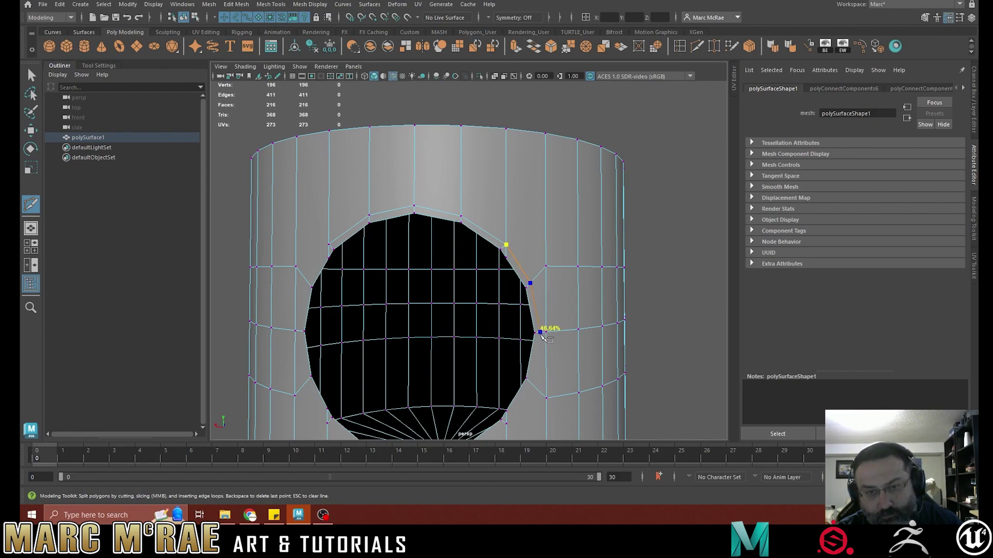
{"action": "left_click", "coordinate": [540, 334]}
{"action": "middle_click_drag", "start_coordinate": [543, 339], "coordinate": [546, 265], "text": "alt"}
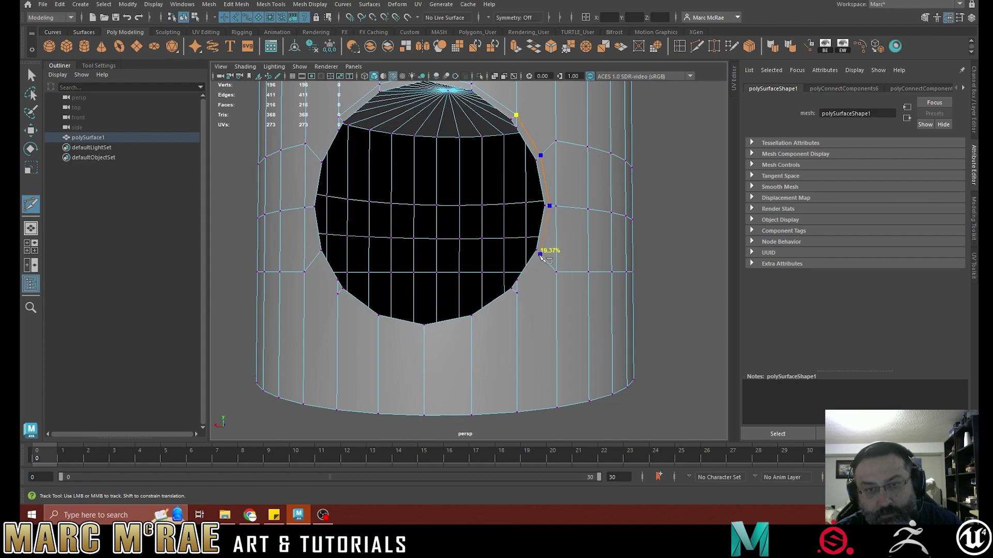
{"action": "left_click", "coordinate": [515, 302]}
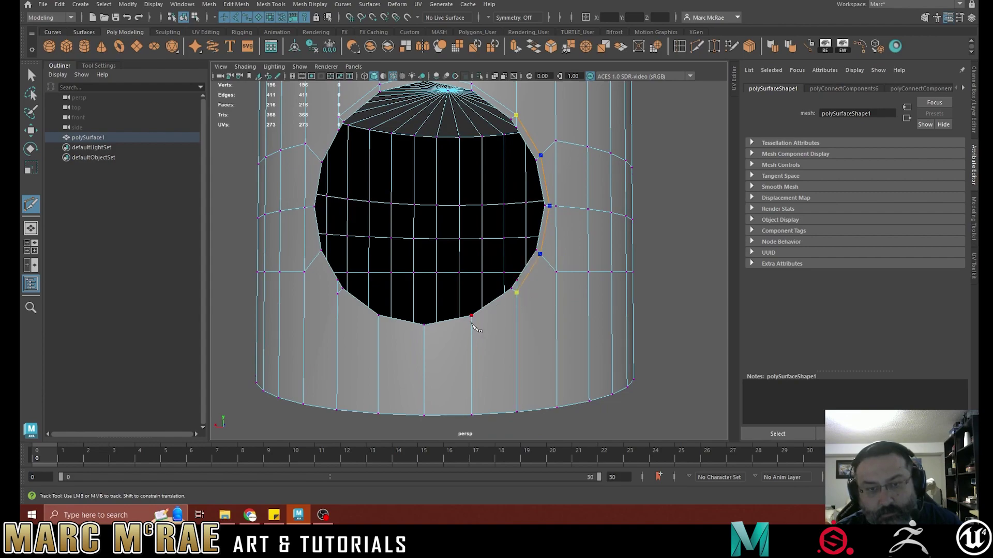
{"action": "left_click", "coordinate": [448, 329]}
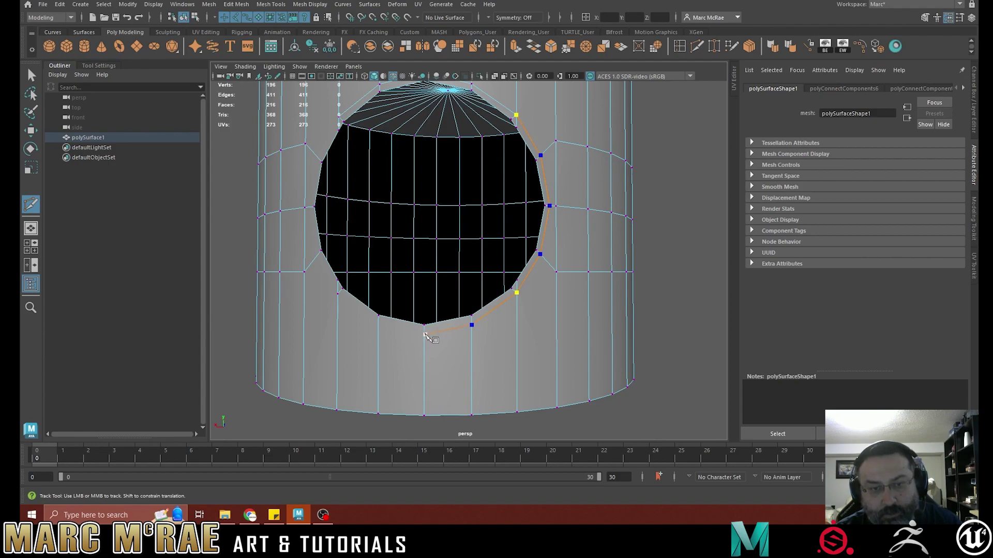
Continue the cut line under the hole and up its left rim to the upper-left corner cut, and complete the ring
{"action": "left_click_drag", "start_coordinate": [437, 362], "coordinate": [448, 355], "text": "alt"}
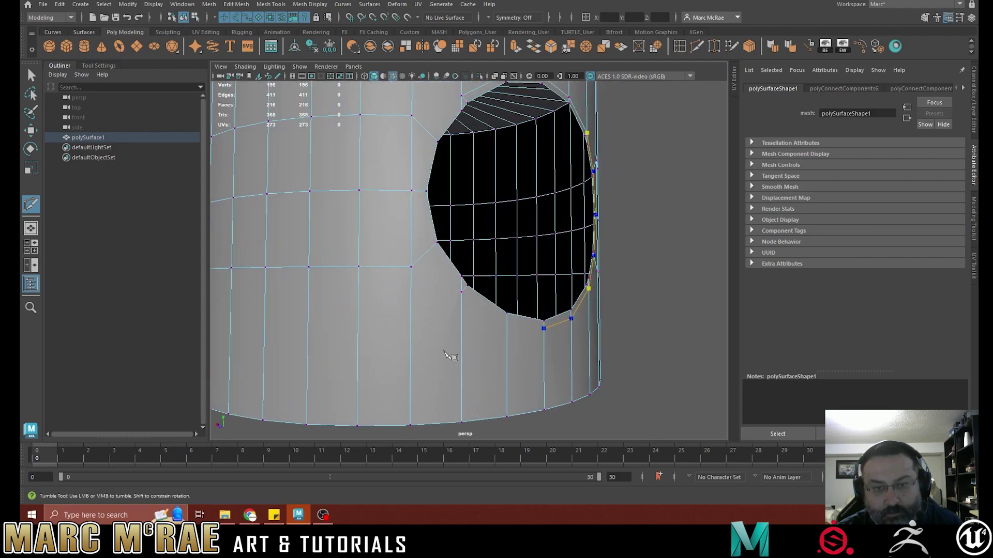
{"action": "right_click_drag", "start_coordinate": [448, 355], "coordinate": [519, 357], "text": "alt"}
{"action": "left_click", "coordinate": [523, 349]}
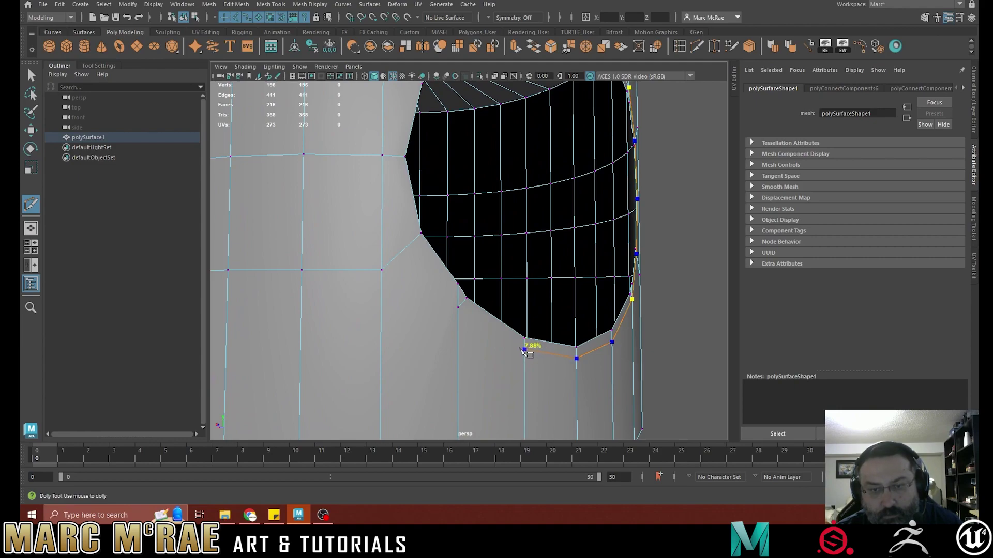
{"action": "left_click", "coordinate": [458, 309]}
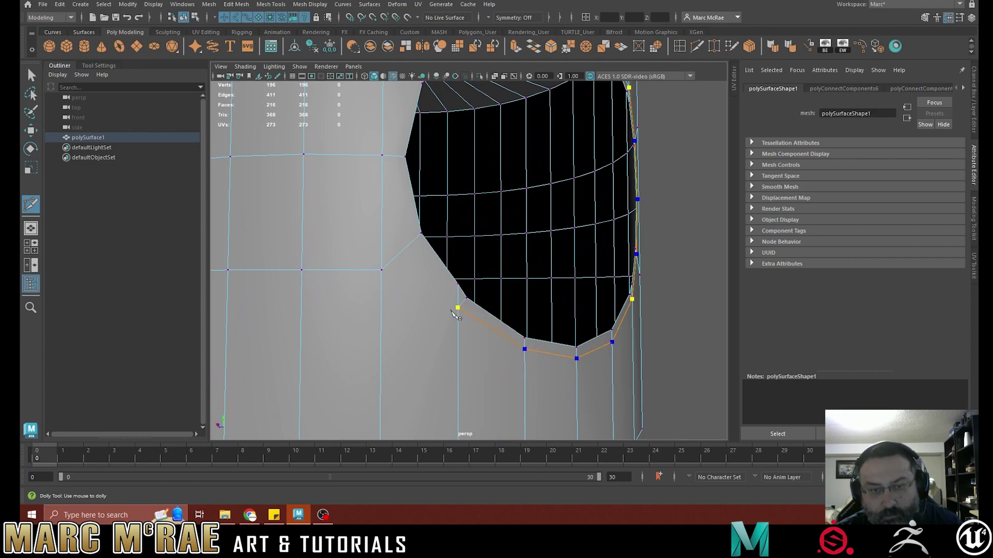
{"action": "left_click", "coordinate": [413, 239]}
{"action": "left_click_drag", "start_coordinate": [394, 155], "coordinate": [377, 288], "text": "alt"}
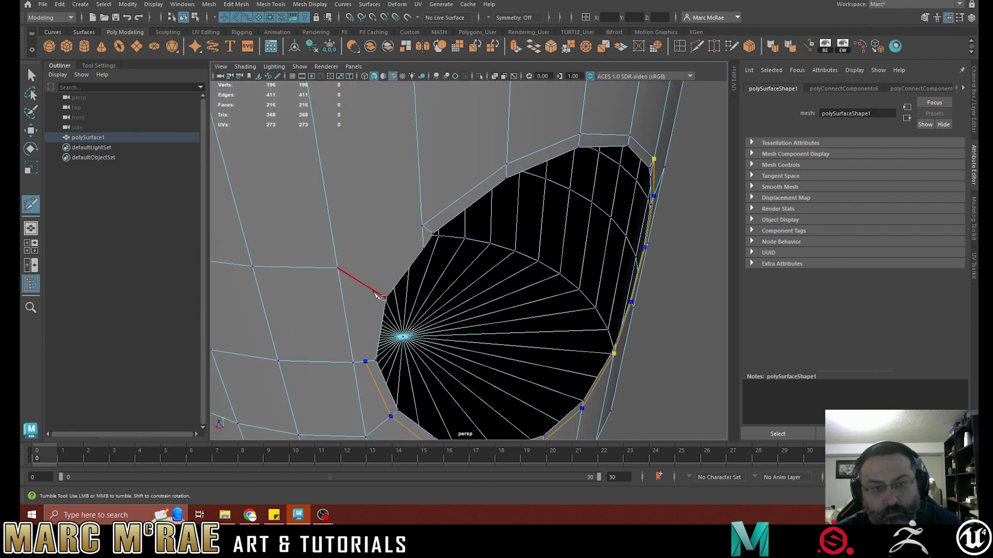
{"action": "left_click", "coordinate": [375, 292]}
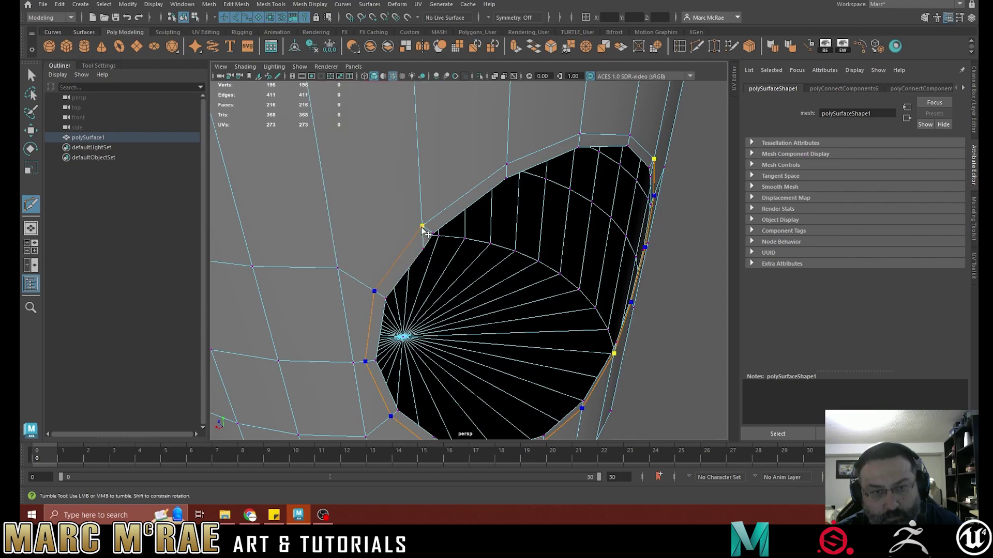
{"action": "key", "text": "Return"}
Delete the four short corner edges between the supporting ring and the hole's rim, together with their leftover vertices
{"action": "left_click_drag", "start_coordinate": [421, 231], "coordinate": [403, 191], "text": "alt"}
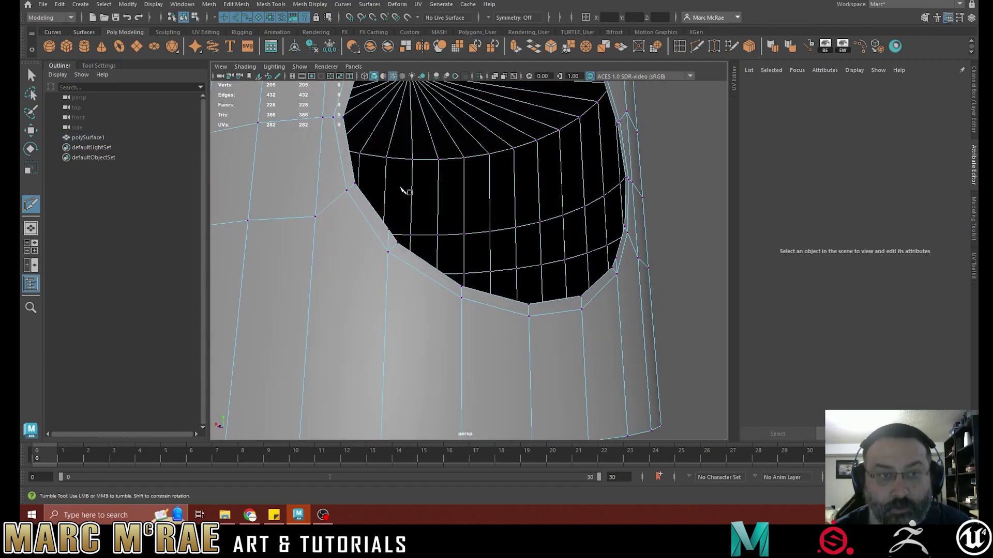
{"action": "middle_click_drag", "start_coordinate": [460, 168], "coordinate": [431, 261], "text": "alt"}
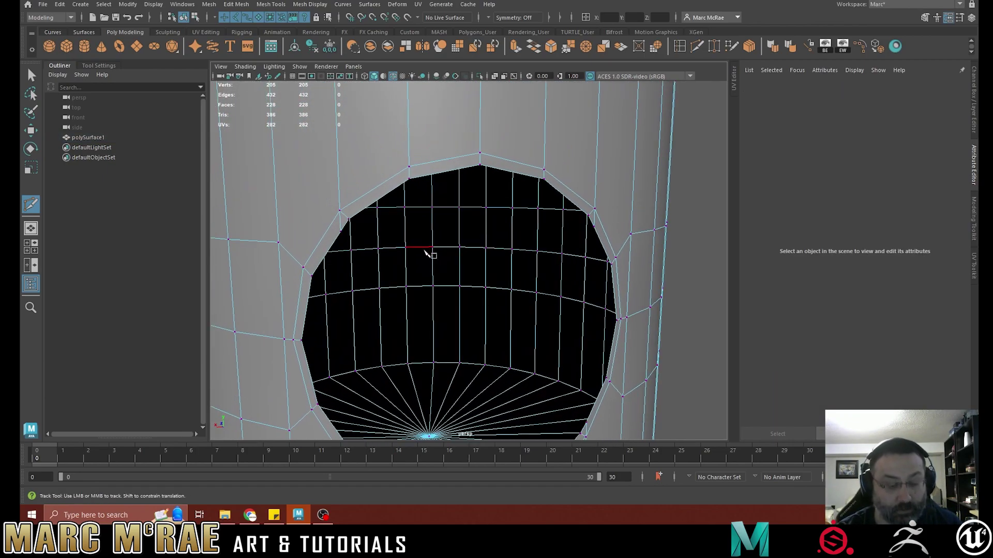
{"action": "key", "text": "q"}
{"action": "right_click_drag", "start_coordinate": [340, 226], "coordinate": [335, 196]}
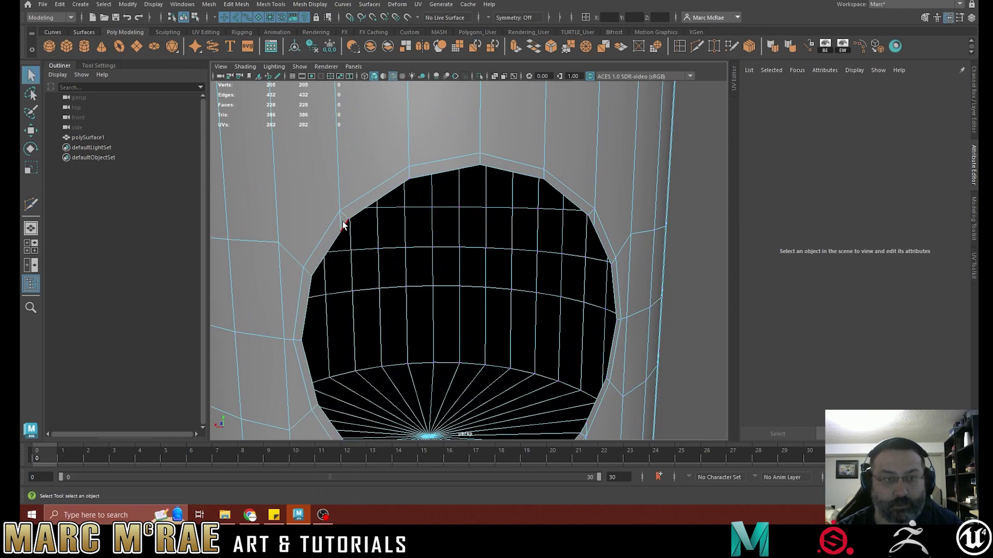
{"action": "left_click", "coordinate": [341, 220]}
{"action": "left_click_drag", "start_coordinate": [444, 227], "coordinate": [411, 210], "text": "alt"}
{"action": "left_click", "coordinate": [527, 193], "text": "shift"}
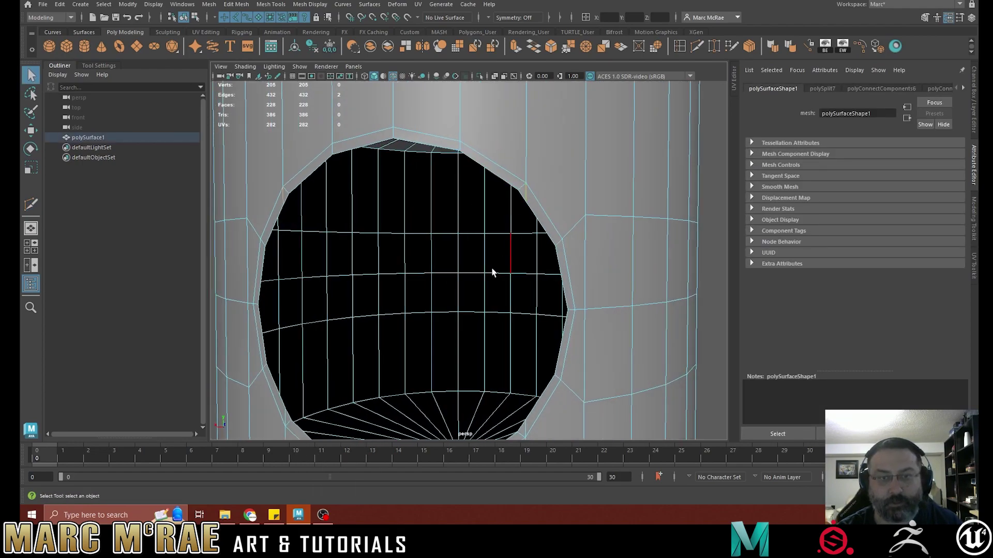
{"action": "left_click_drag", "start_coordinate": [491, 272], "coordinate": [480, 191], "text": "alt"}
{"action": "left_click", "coordinate": [514, 268], "text": "shift"}
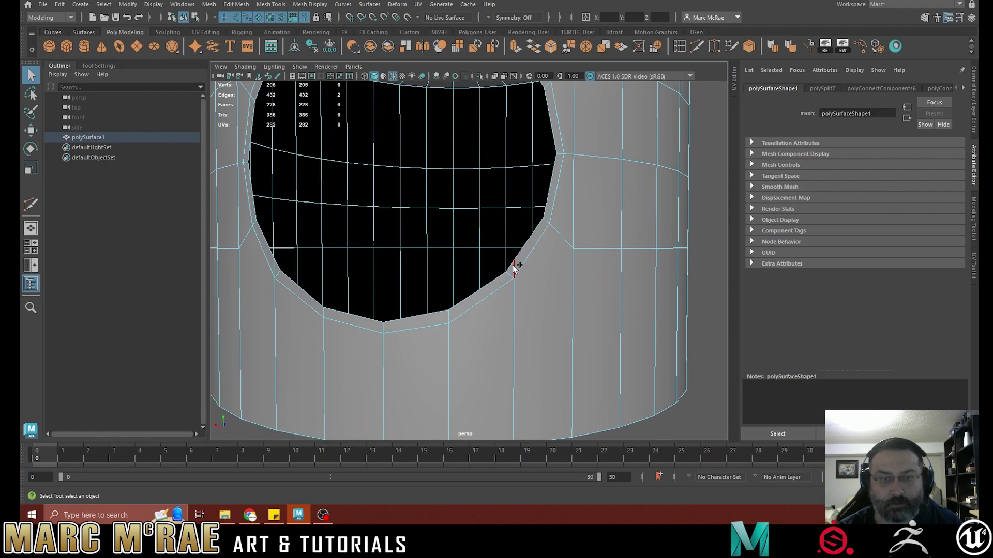
{"action": "left_click", "coordinate": [274, 267], "text": "shift"}
{"action": "key", "text": "ctrl+Delete"}
{"action": "right_click_drag", "start_coordinate": [272, 270], "coordinate": [250, 246], "text": "alt"}
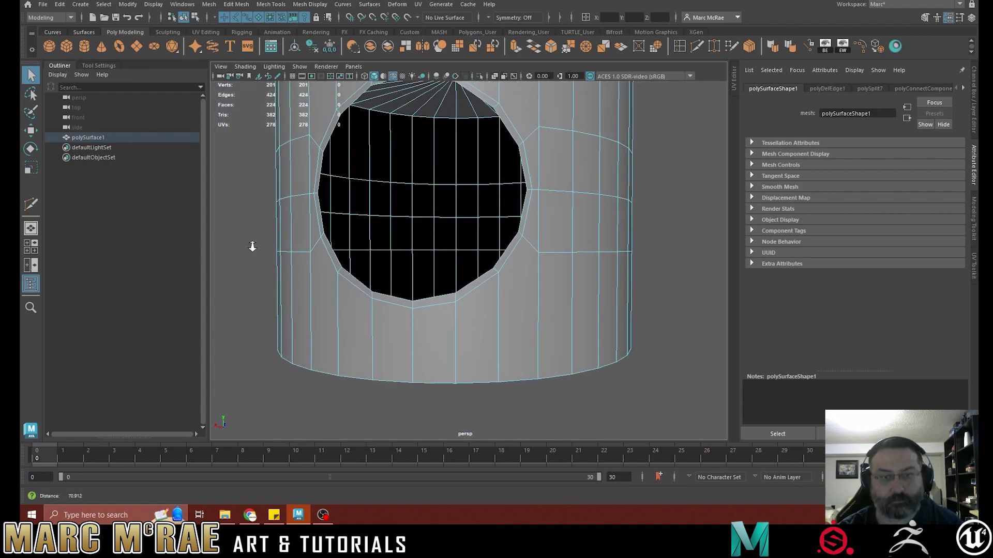
Leave edge selection for object mode and select the whole cylinder with the hole
{"action": "left_click_drag", "start_coordinate": [417, 231], "coordinate": [453, 252], "text": "alt"}
{"action": "middle_click_drag", "start_coordinate": [449, 243], "coordinate": [434, 273], "text": "alt"}
{"action": "mouse_move", "coordinate": [433, 273]}
{"action": "left_mouse_down", "text": "alt"}
{"action": "mouse_move", "coordinate": [469, 255]}
{"action": "mouse_move", "coordinate": [449, 265]}
{"action": "left_mouse_up", "text": "alt"}
{"action": "right_click_drag", "start_coordinate": [476, 144], "coordinate": [528, 121]}
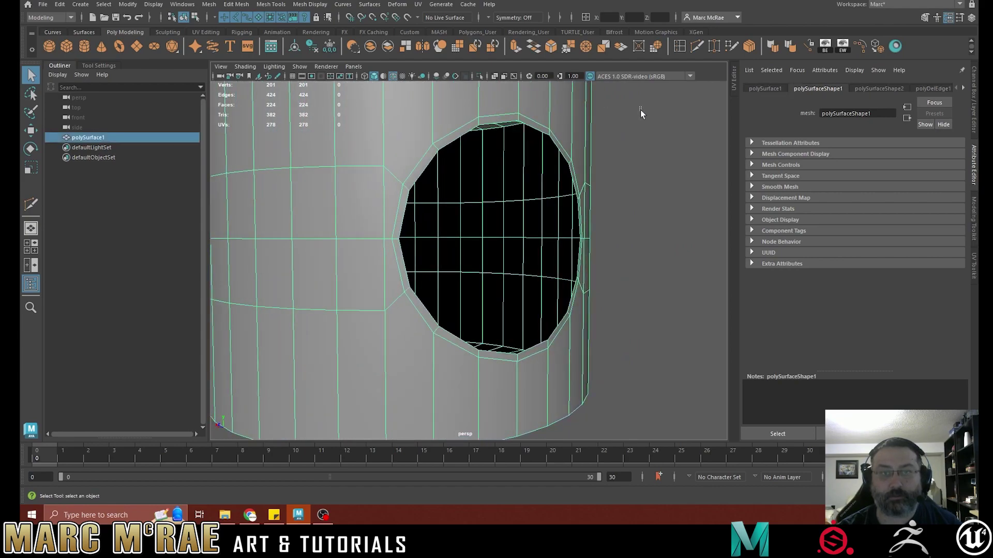
{"action": "left_click", "coordinate": [640, 109]}
{"action": "left_click", "coordinate": [580, 140]}
{"action": "left_click_drag", "start_coordinate": [542, 135], "coordinate": [515, 194], "text": "alt"}
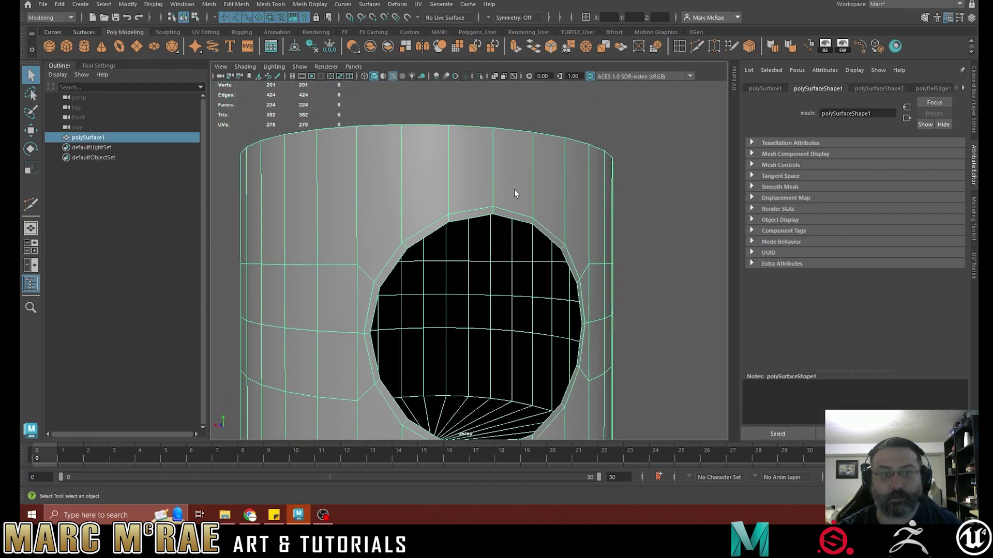
Slice the cylinder with two straight horizontal Multi-Cut lines in the front view, one near its upper edge and one near its base
{"action": "left_click", "coordinate": [697, 46]}
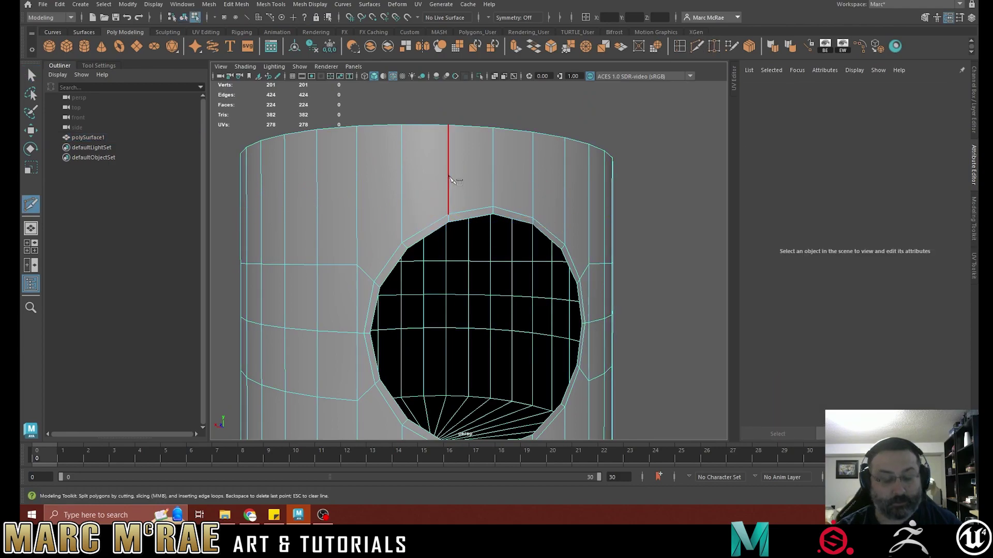
{"action": "key", "text": "space"}
{"action": "key", "text": "space"}
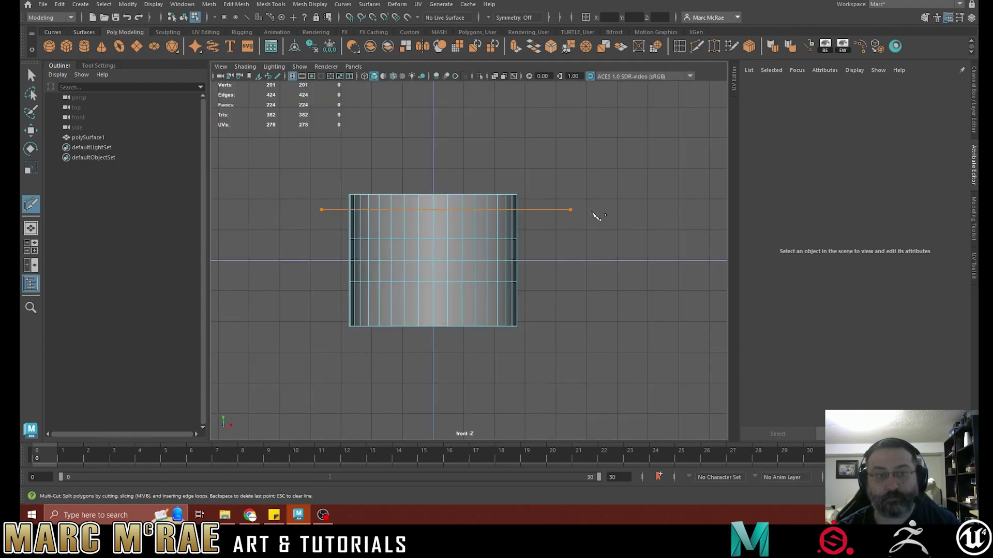
{"action": "left_click_drag", "start_coordinate": [592, 212], "coordinate": [621, 212], "text": "shift"}
{"action": "left_click_drag", "start_coordinate": [556, 314], "coordinate": [293, 315], "text": "shift"}
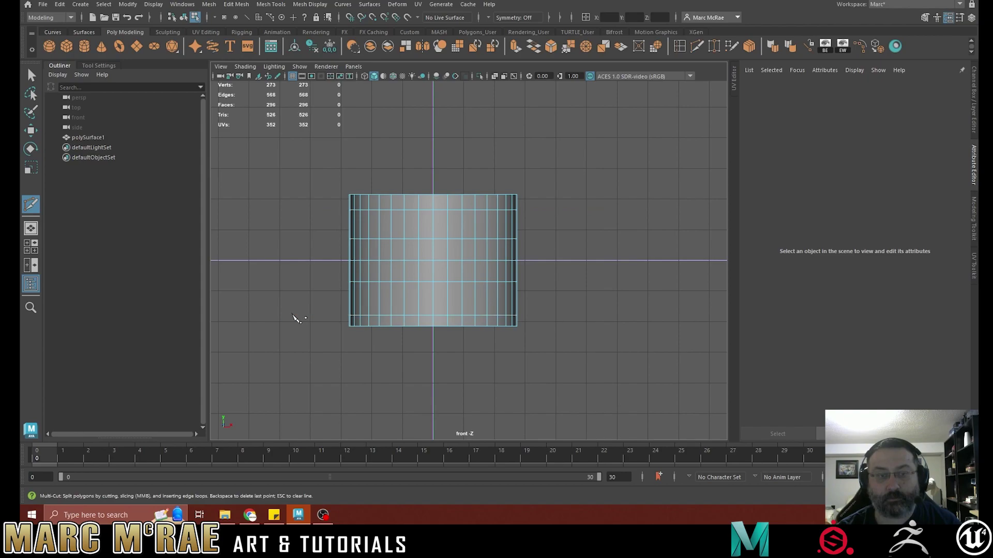
{"action": "key", "text": "space"}
{"action": "key", "text": "space"}
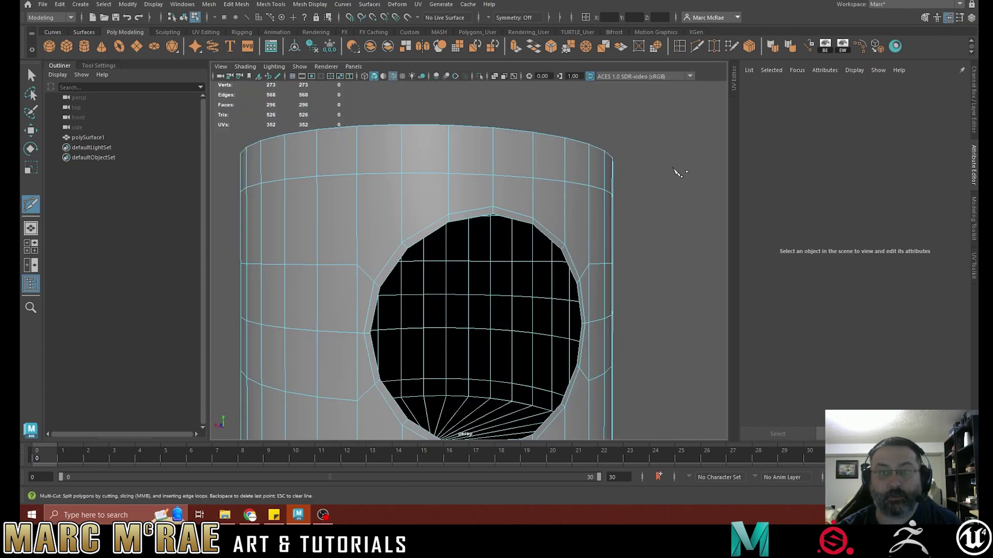
Move the new upper edge loop down and the new lower edge loop up, bringing both closer to the hole
{"action": "key", "text": "q"}
{"action": "double_click", "coordinate": [500, 173]}
{"action": "right_click_drag", "start_coordinate": [636, 179], "coordinate": [493, 193], "text": "alt"}
{"action": "left_click_drag", "start_coordinate": [493, 193], "coordinate": [527, 195], "text": "alt"}
{"action": "key", "text": "w"}
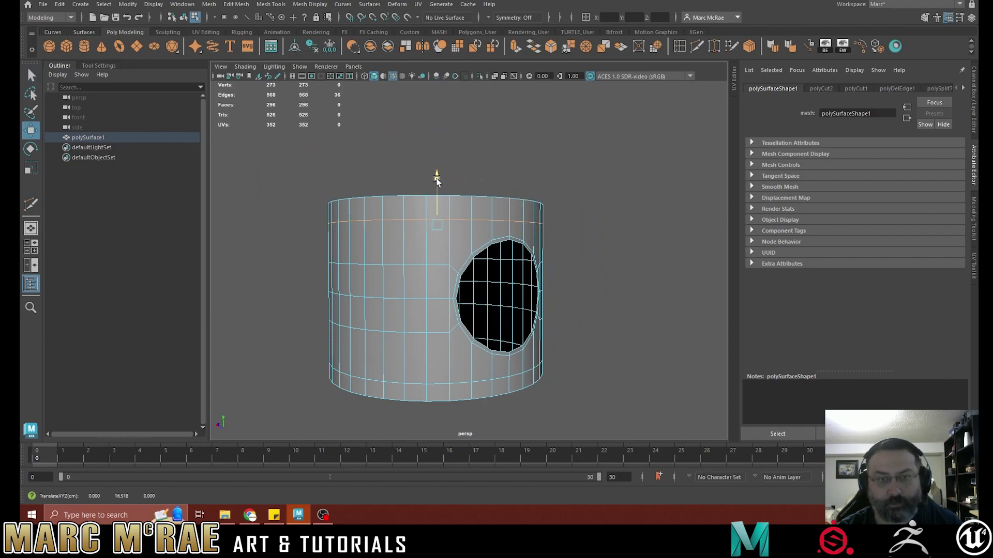
{"action": "left_click_drag", "start_coordinate": [438, 177], "coordinate": [435, 189]}
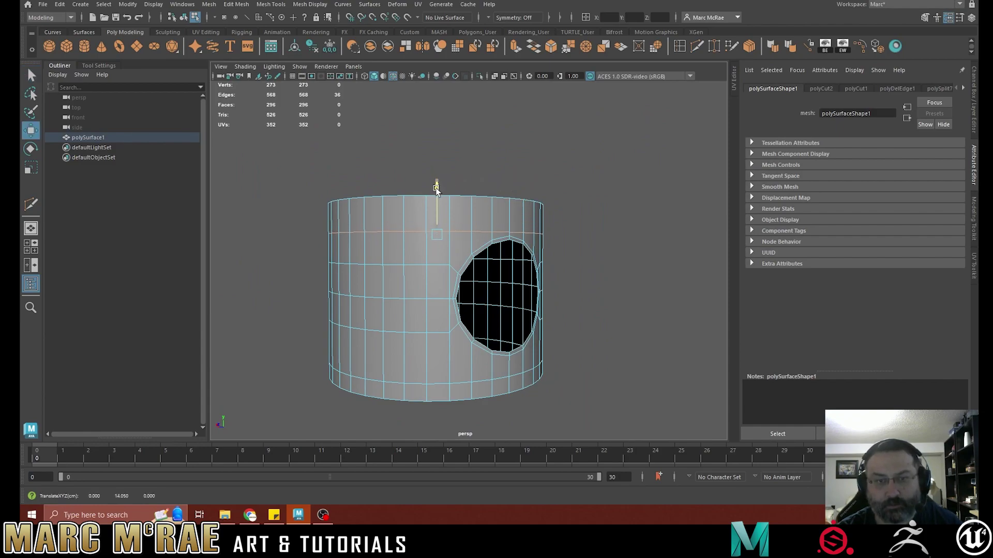
{"action": "left_click_drag", "start_coordinate": [459, 220], "coordinate": [447, 202], "text": "alt"}
{"action": "double_click", "coordinate": [484, 361]}
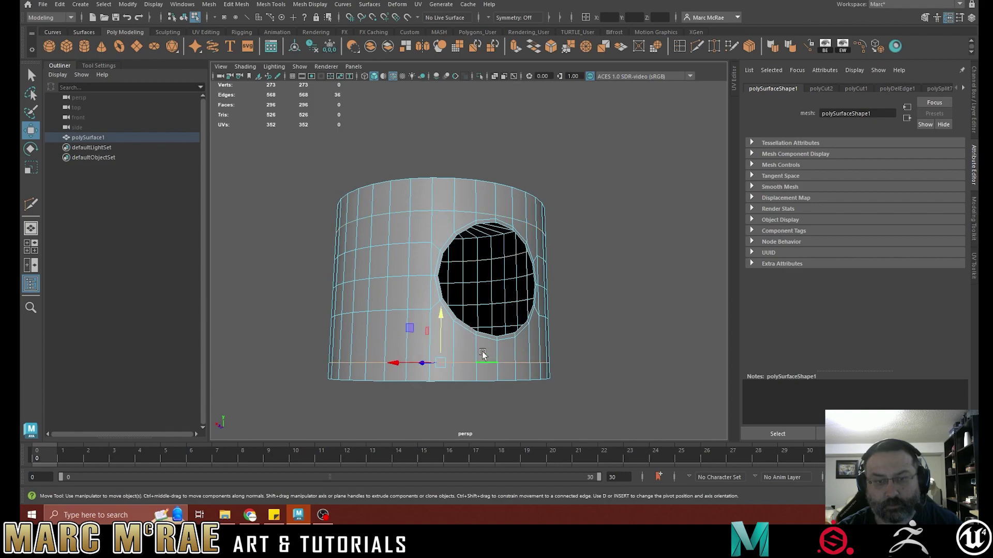
{"action": "left_click_drag", "start_coordinate": [440, 319], "coordinate": [437, 304]}
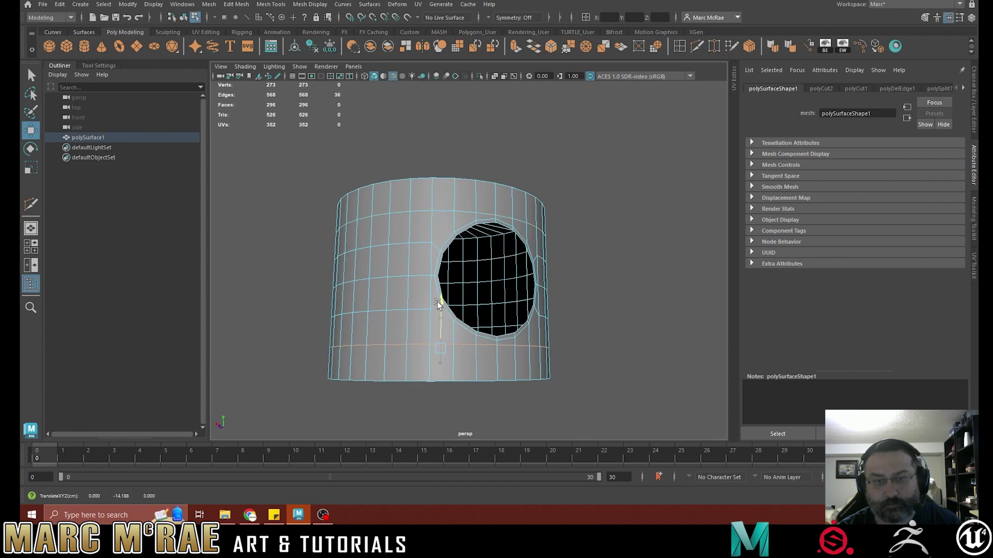
{"action": "right_click_drag", "start_coordinate": [439, 309], "coordinate": [528, 305], "text": "alt"}
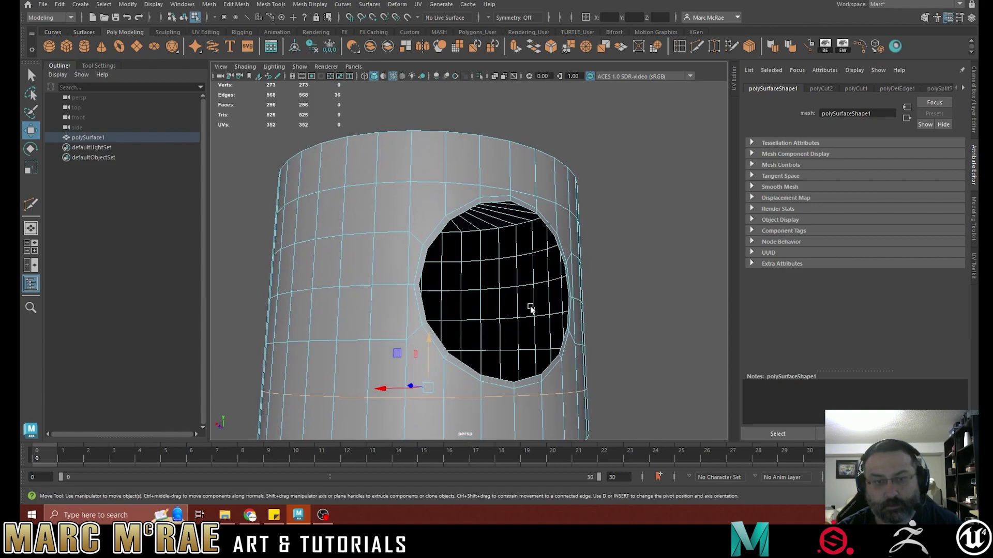
{"action": "middle_click_drag", "start_coordinate": [528, 294], "coordinate": [554, 245], "text": "alt"}
{"action": "left_click_drag", "start_coordinate": [554, 245], "coordinate": [534, 259], "text": "alt"}
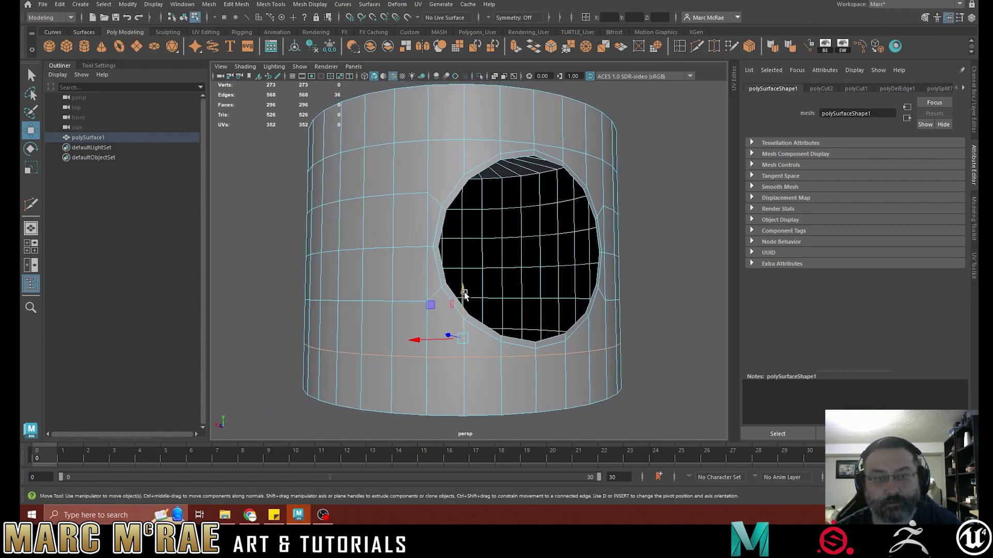
Move the lower edge loop down away from the hole and the upper edge loop up towards the cylinder's rim
{"action": "left_click_drag", "start_coordinate": [462, 289], "coordinate": [462, 306]}
{"action": "double_click", "coordinate": [511, 140]}
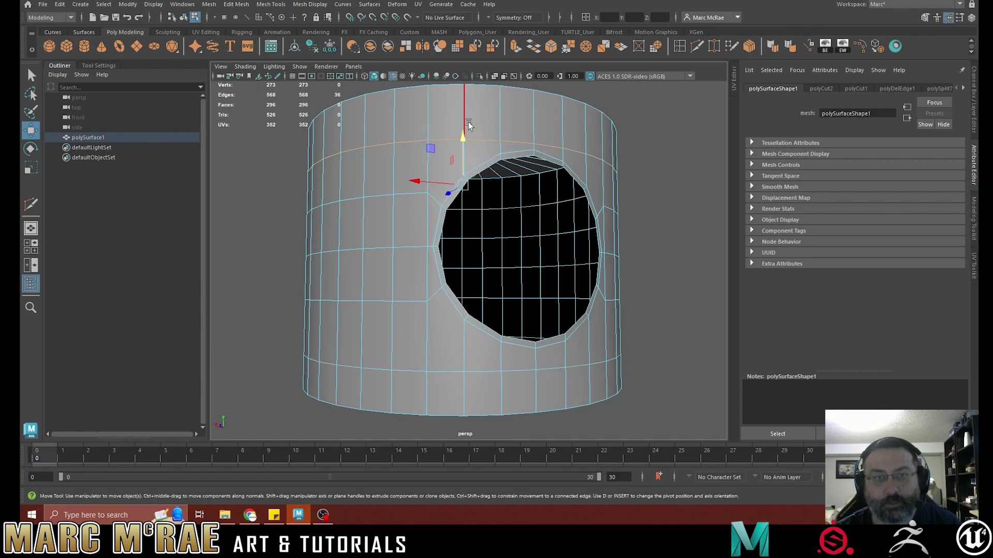
{"action": "left_click_drag", "start_coordinate": [462, 132], "coordinate": [461, 111]}
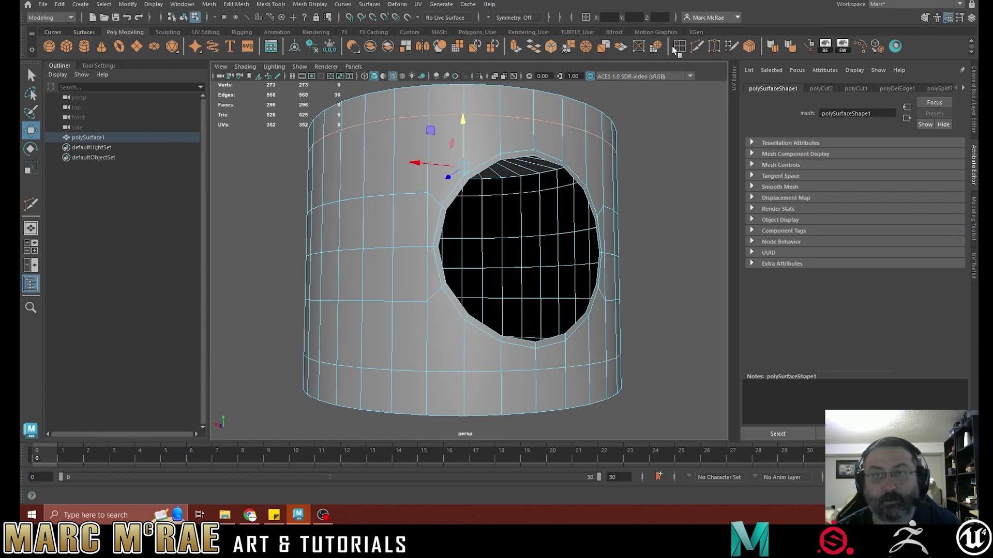
Insert two partial edge loops around the cylinder with Multi-Cut, one above and one below the hole's existing side loops
{"action": "left_click", "coordinate": [696, 48]}
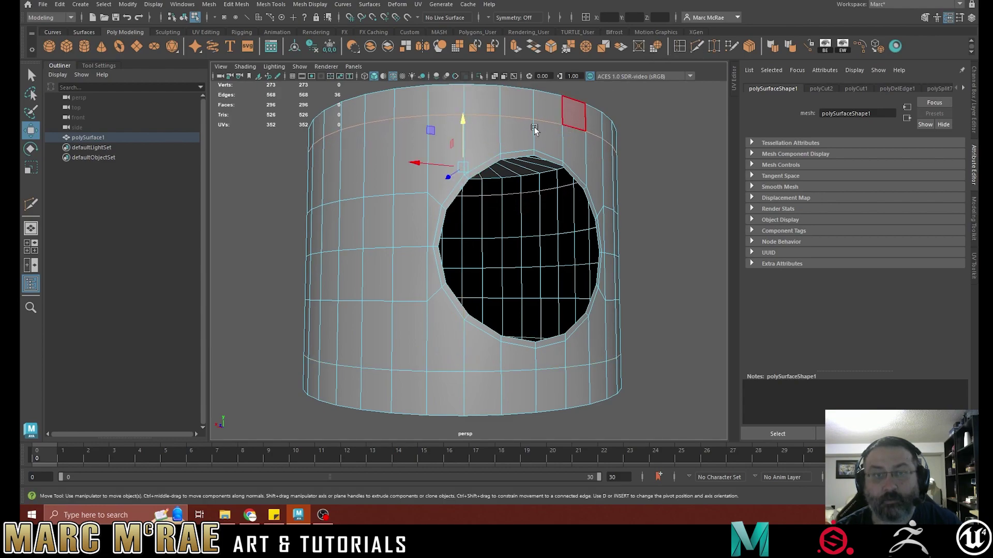
{"action": "left_click", "coordinate": [428, 154], "text": "ctrl"}
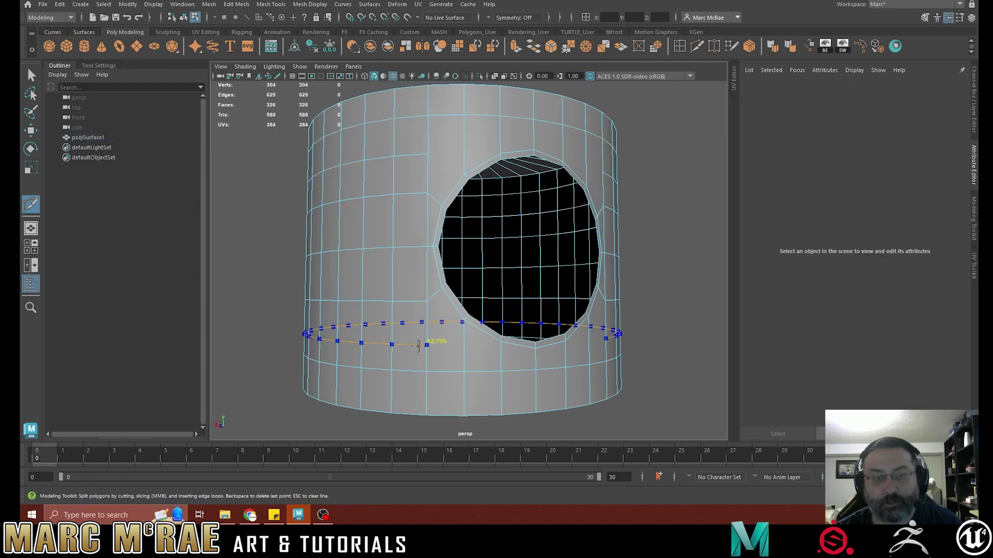
{"action": "left_click_drag", "start_coordinate": [432, 305], "coordinate": [457, 277], "text": "alt"}
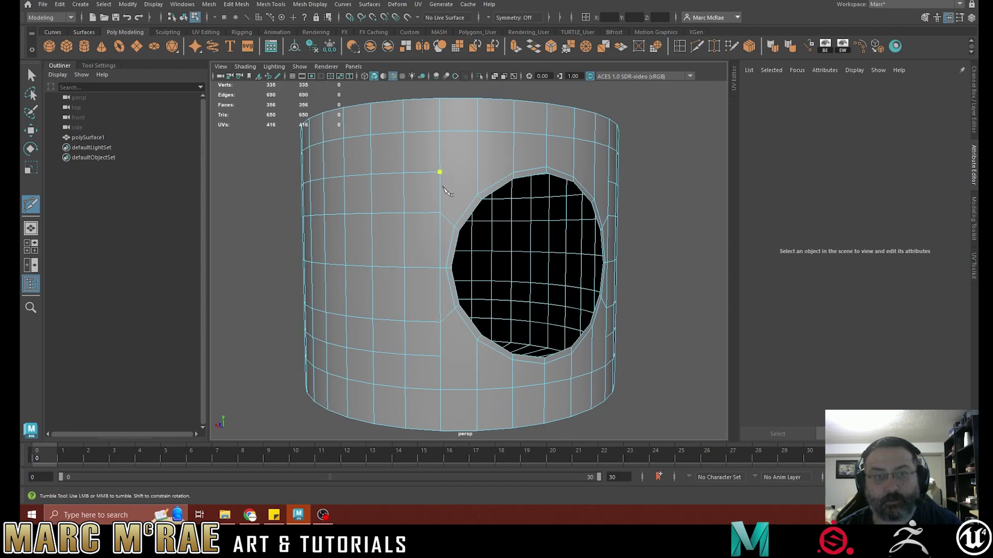
Connect both end vertices of the new upper partial loop to the nearest upper corner vertices of the ring around the hole
{"action": "left_click", "coordinate": [439, 171]}
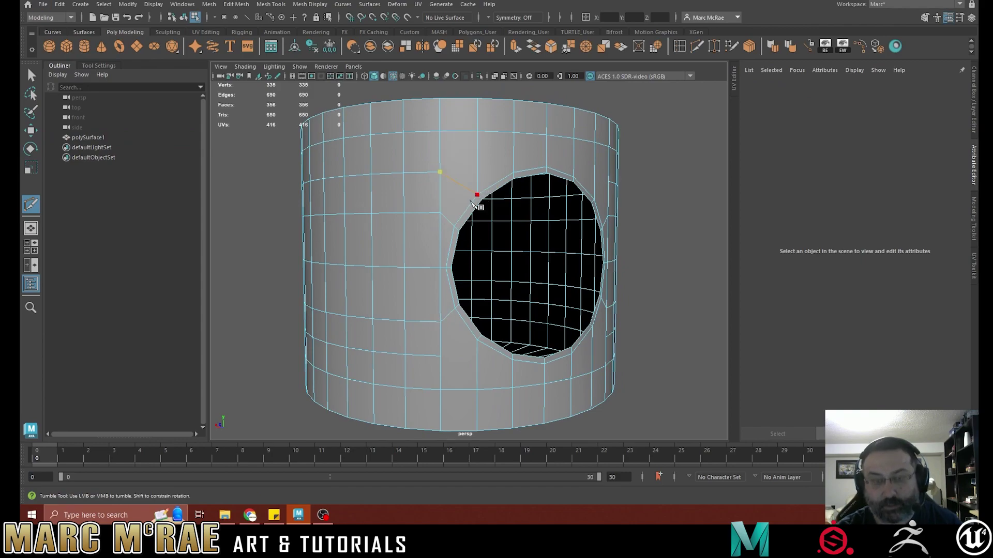
{"action": "left_click_drag", "start_coordinate": [475, 206], "coordinate": [424, 208], "text": "alt"}
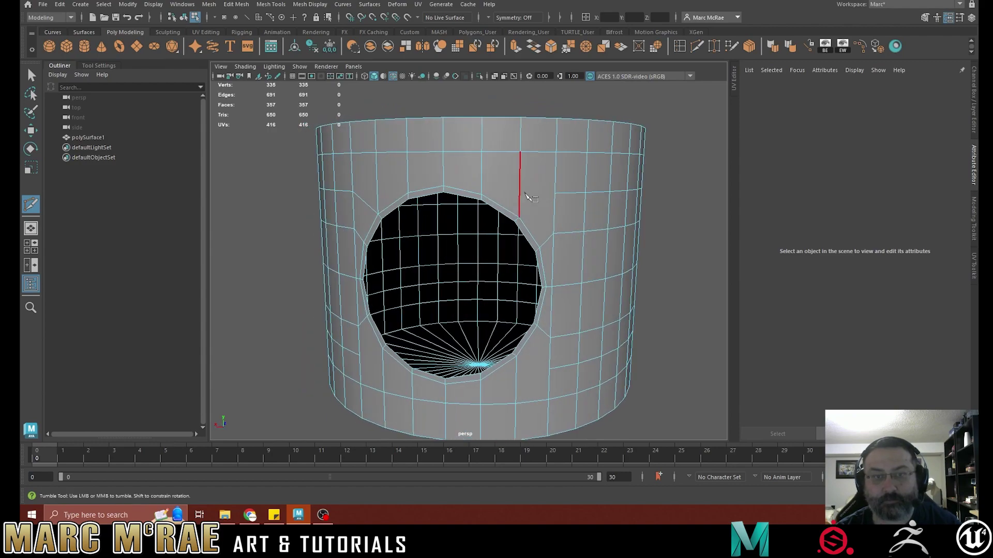
{"action": "key", "text": "q"}
{"action": "right_click_drag", "start_coordinate": [510, 220], "coordinate": [470, 219]}
{"action": "left_click", "coordinate": [520, 216]}
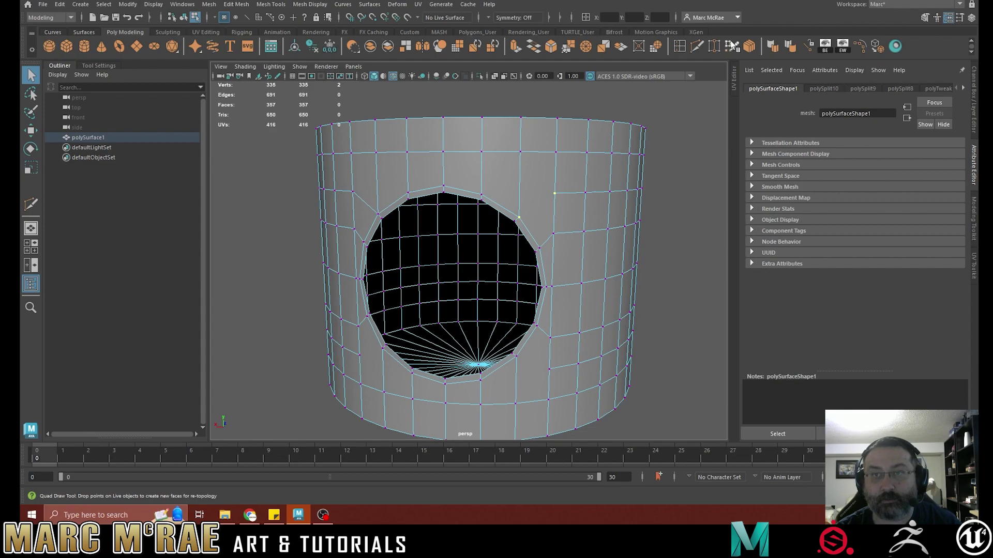
{"action": "left_click", "coordinate": [749, 46]}
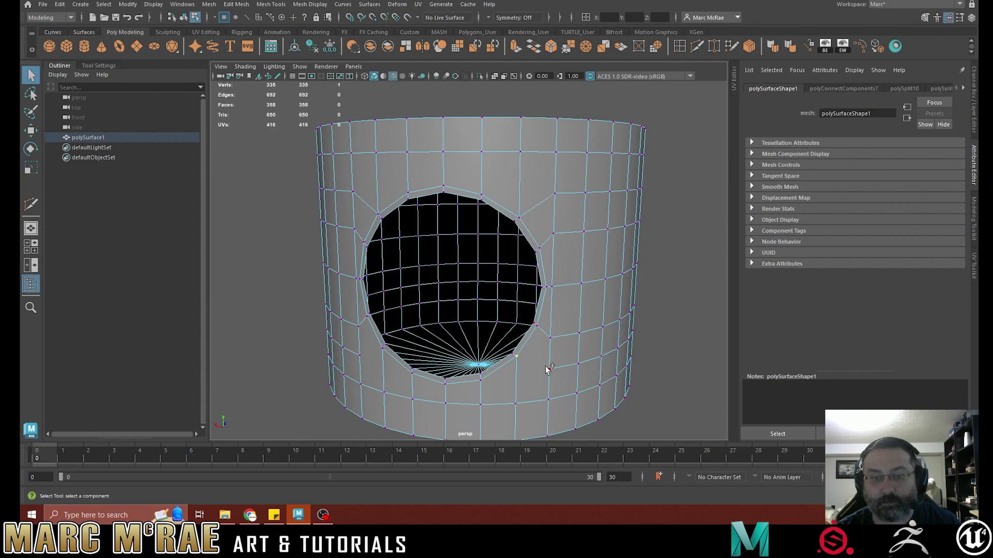
Connect both end vertices of the new lower partial loop to the nearest lower corner vertices of the ring around the hole
{"action": "left_click_drag", "start_coordinate": [530, 376], "coordinate": [465, 362], "text": "alt"}
{"action": "left_click", "coordinate": [433, 339]}
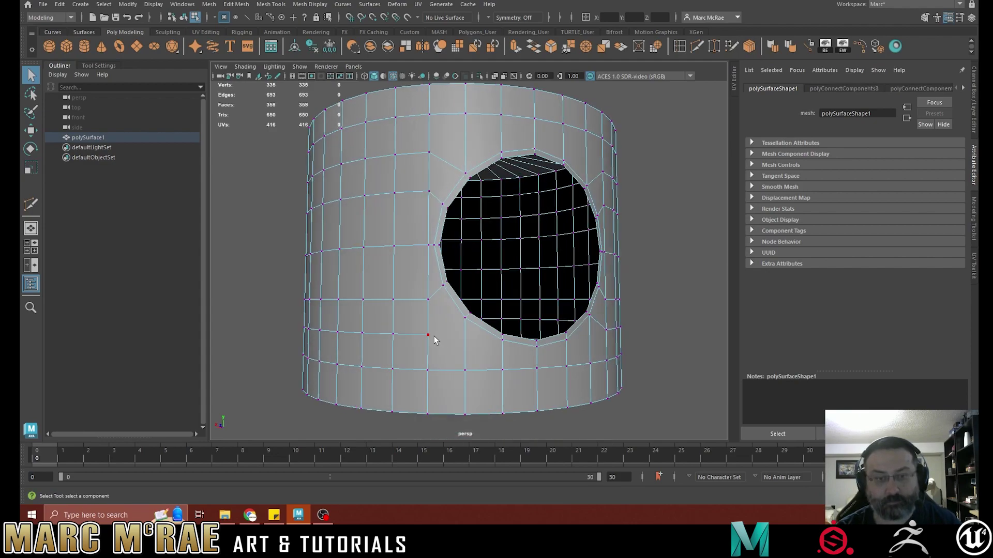
{"action": "key", "text": "g"}
{"action": "left_click_drag", "start_coordinate": [503, 334], "coordinate": [506, 231], "text": "alt"}
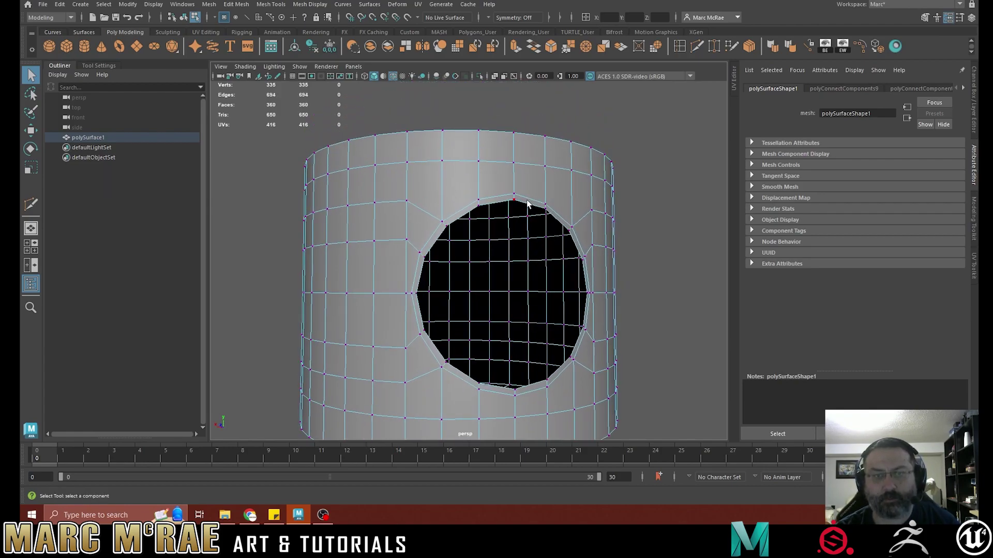
Extrude the hole's border edge loop outward about 41 cm into a tube and scale its open end flat
{"action": "left_click_drag", "start_coordinate": [574, 213], "coordinate": [517, 223], "text": "alt"}
{"action": "scroll", "coordinate": [504, 219], "scroll_direction": "up", "scroll_amount": 3}
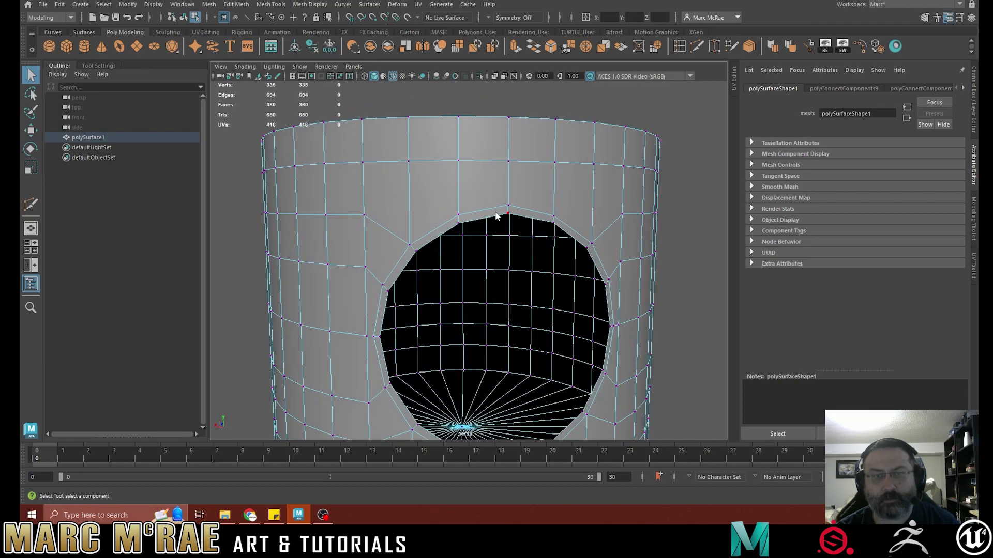
{"action": "right_click_drag", "start_coordinate": [495, 213], "coordinate": [497, 184]}
{"action": "double_click", "coordinate": [490, 216]}
{"action": "right_click_drag", "start_coordinate": [536, 224], "coordinate": [432, 222], "text": "alt"}
{"action": "left_click_drag", "start_coordinate": [478, 238], "coordinate": [540, 252], "text": "alt"}
{"action": "key", "text": "w"}
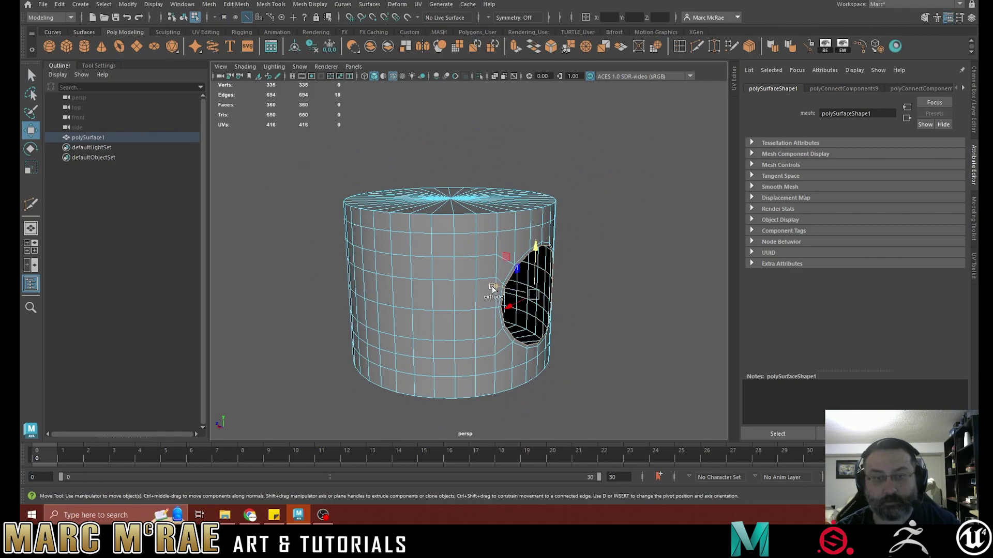
{"action": "left_click_drag", "start_coordinate": [492, 289], "coordinate": [541, 299], "text": "shift"}
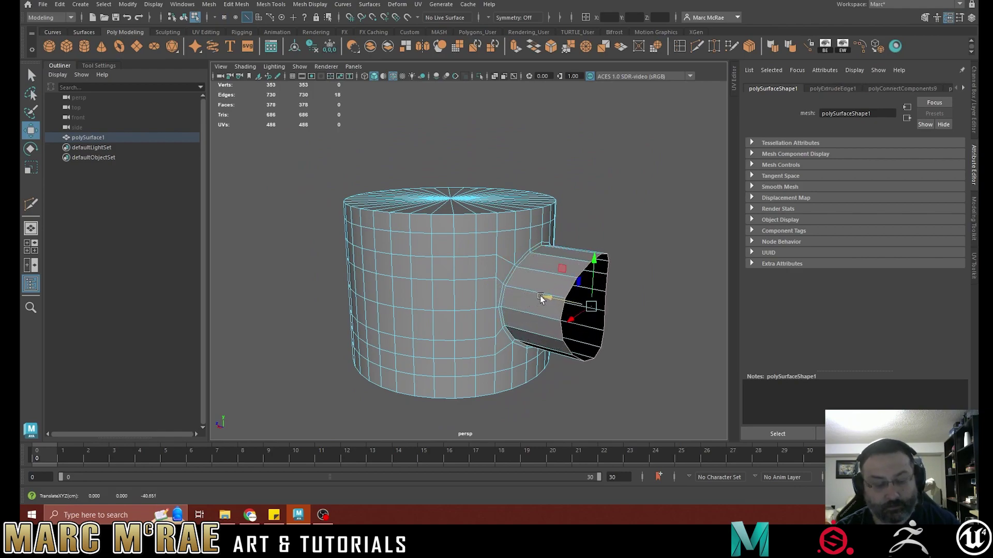
{"action": "key", "text": "r"}
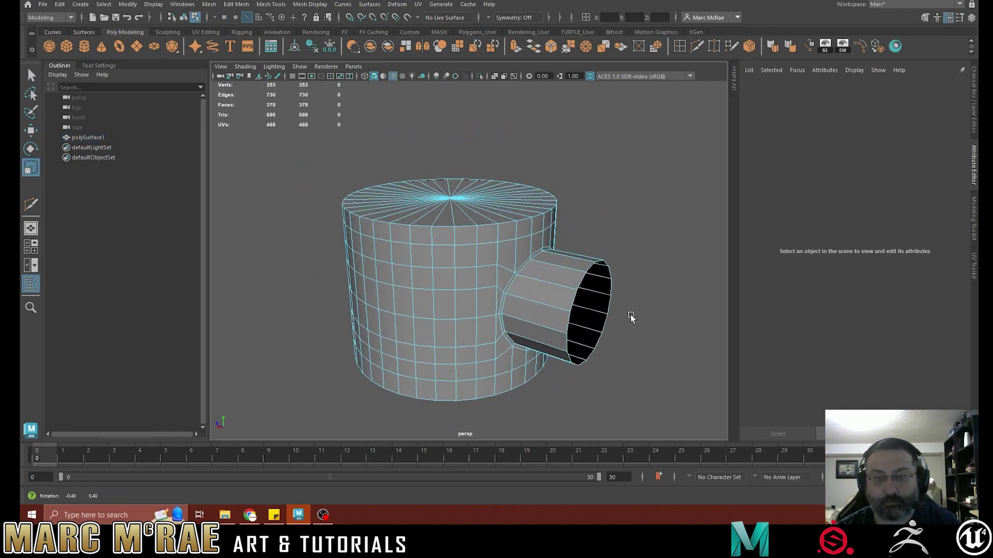
{"action": "left_click_drag", "start_coordinate": [630, 317], "coordinate": [602, 304], "text": "alt"}
Return to object mode and delete the mesh's construction history, keeping the mesh selected
{"action": "right_click_drag", "start_coordinate": [538, 219], "coordinate": [588, 206]}
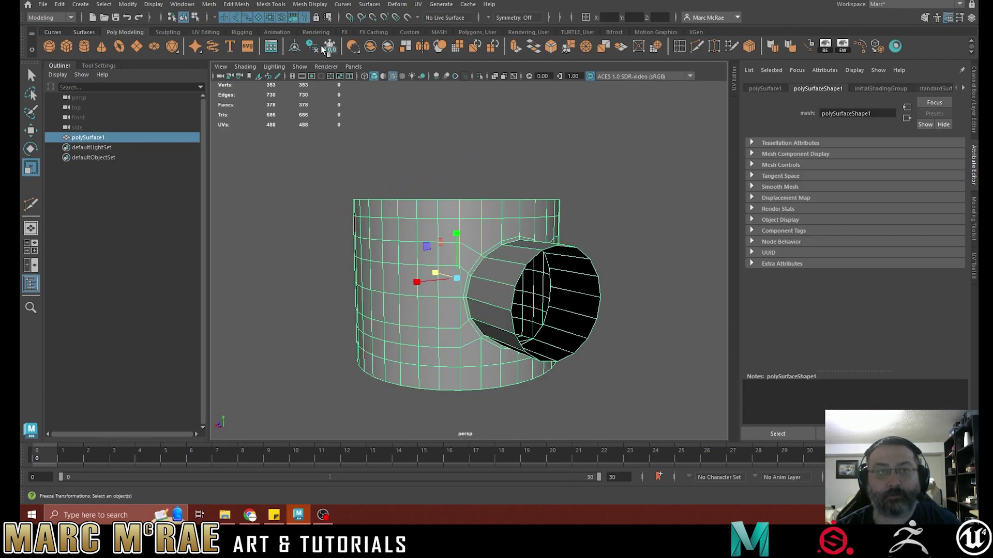
{"action": "left_click", "coordinate": [449, 128]}
{"action": "left_click", "coordinate": [464, 226]}
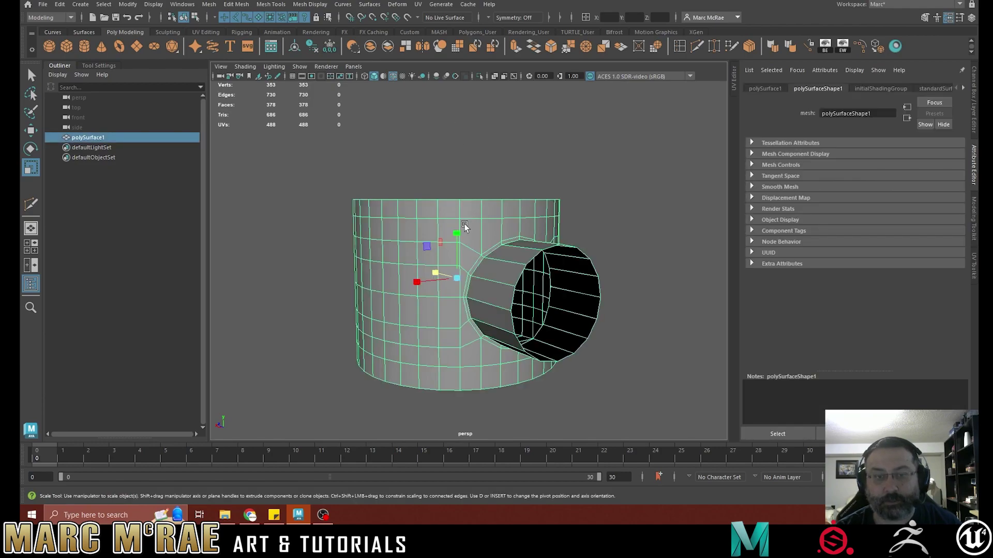
Select the border edge loop at the pipe's open end and examine the mesh from several angles with a brief smooth preview
{"action": "right_click_drag", "start_coordinate": [464, 226], "coordinate": [574, 238], "text": "alt"}
{"action": "left_click_drag", "start_coordinate": [574, 237], "coordinate": [586, 226], "text": "alt"}
{"action": "right_click_drag", "start_coordinate": [643, 210], "coordinate": [642, 189]}
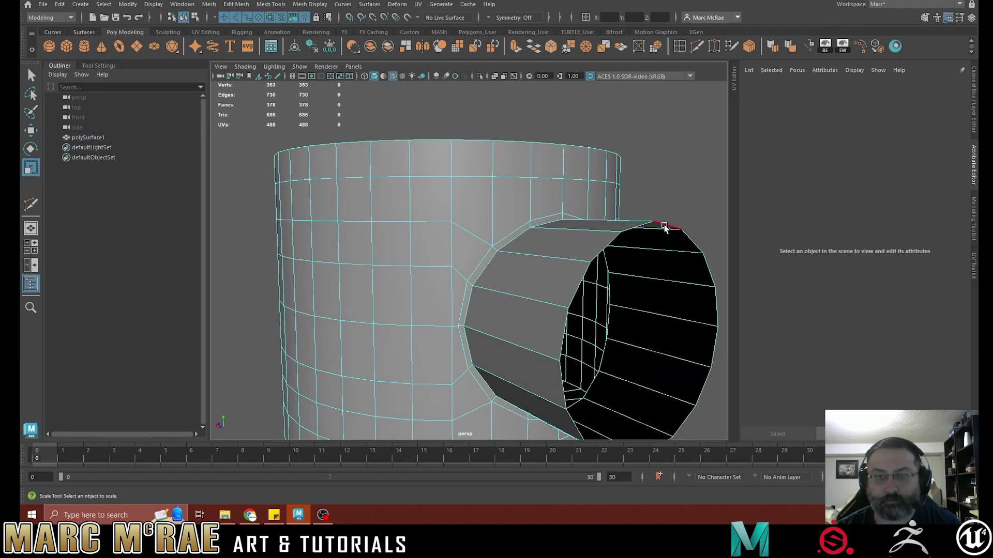
{"action": "double_click", "coordinate": [664, 226]}
{"action": "right_click_drag", "start_coordinate": [664, 226], "coordinate": [574, 211], "text": "alt"}
{"action": "left_click_drag", "start_coordinate": [574, 211], "coordinate": [529, 267], "text": "alt"}
{"action": "right_click_drag", "start_coordinate": [529, 267], "coordinate": [627, 302], "text": "alt"}
{"action": "middle_click_drag", "start_coordinate": [627, 302], "coordinate": [637, 147], "text": "alt"}
{"action": "right_click_drag", "start_coordinate": [609, 156], "coordinate": [521, 158], "text": "alt"}
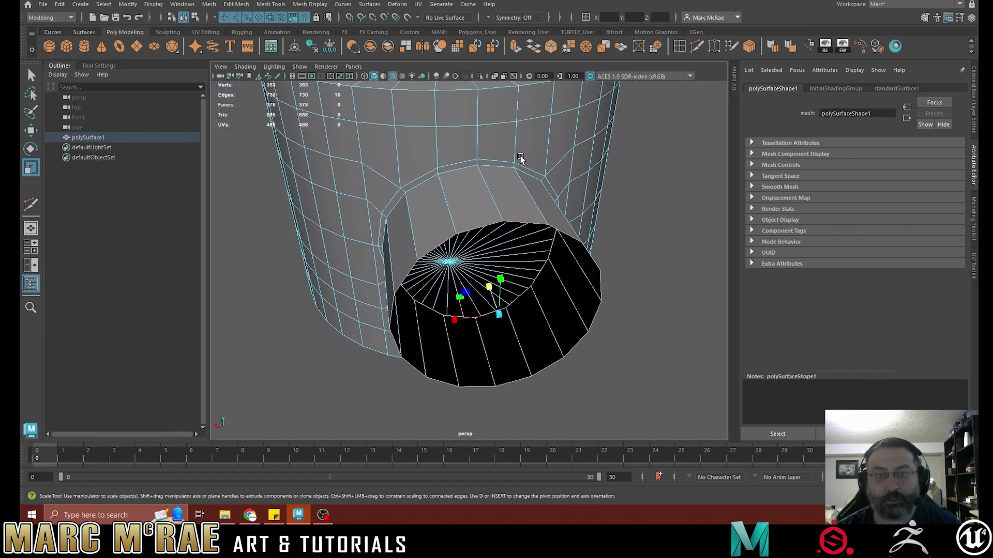
{"action": "left_click_drag", "start_coordinate": [533, 137], "coordinate": [497, 251], "text": "alt"}
{"action": "key", "text": "3"}
{"action": "key", "text": "1"}
{"action": "right_click_drag", "start_coordinate": [505, 242], "coordinate": [657, 191], "text": "alt"}
{"action": "middle_click_drag", "start_coordinate": [512, 132], "coordinate": [497, 240], "text": "alt"}
Merge all of the mesh's vertices with a distance threshold of 0.1 and return to object mode
{"action": "right_click_drag", "start_coordinate": [507, 176], "coordinate": [448, 178]}
{"action": "right_click_drag", "start_coordinate": [446, 175], "coordinate": [347, 173], "text": "alt"}
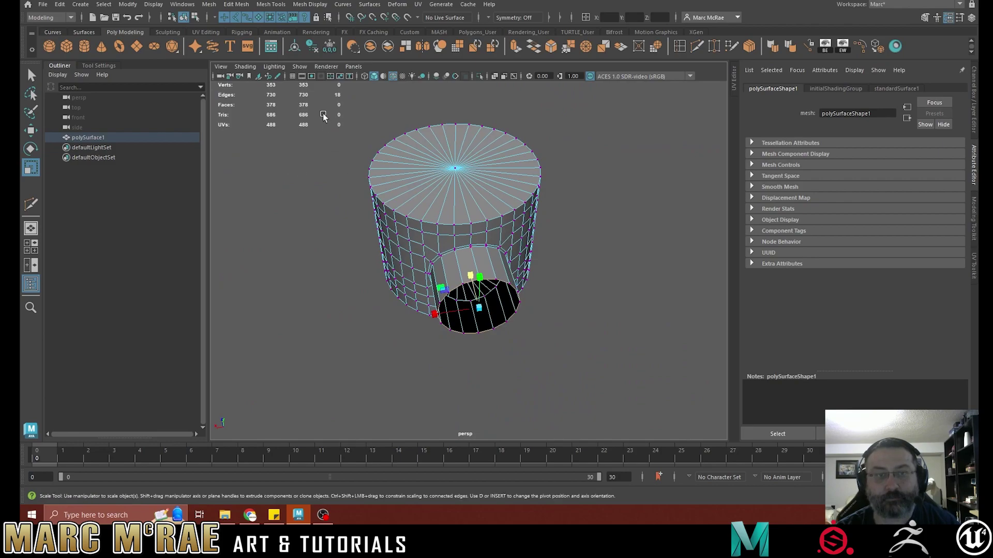
{"action": "left_click_drag", "start_coordinate": [320, 102], "coordinate": [694, 407]}
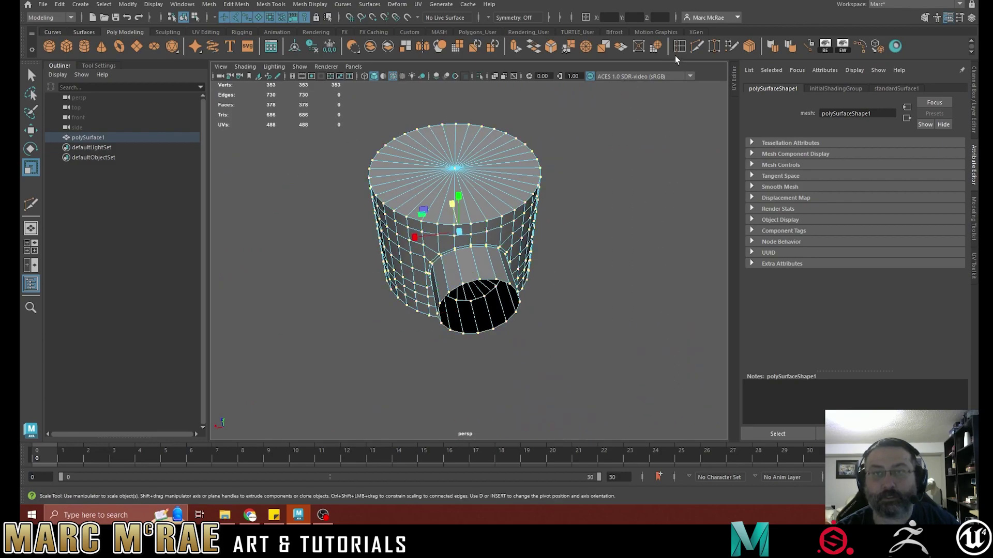
{"action": "left_click", "coordinate": [569, 44]}
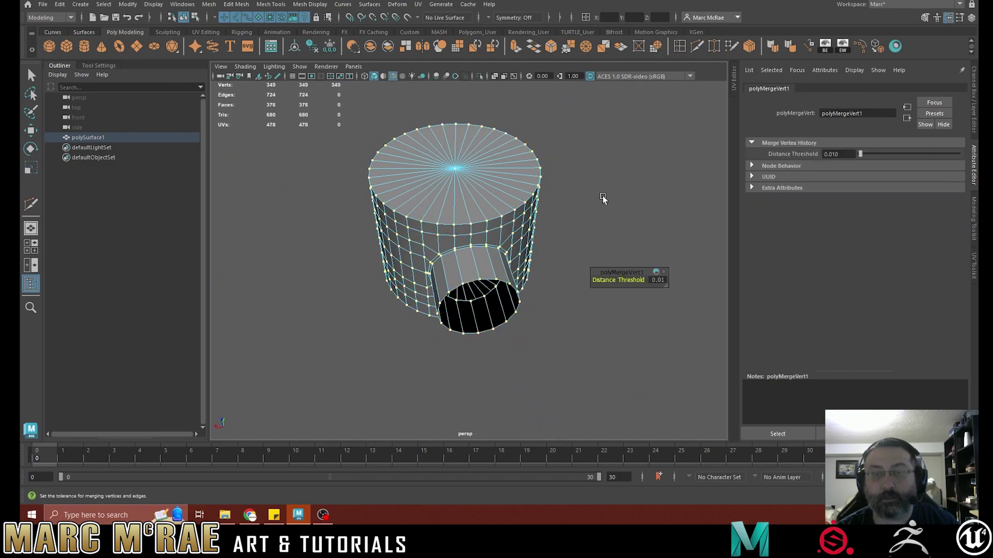
{"action": "left_click", "coordinate": [658, 281]}
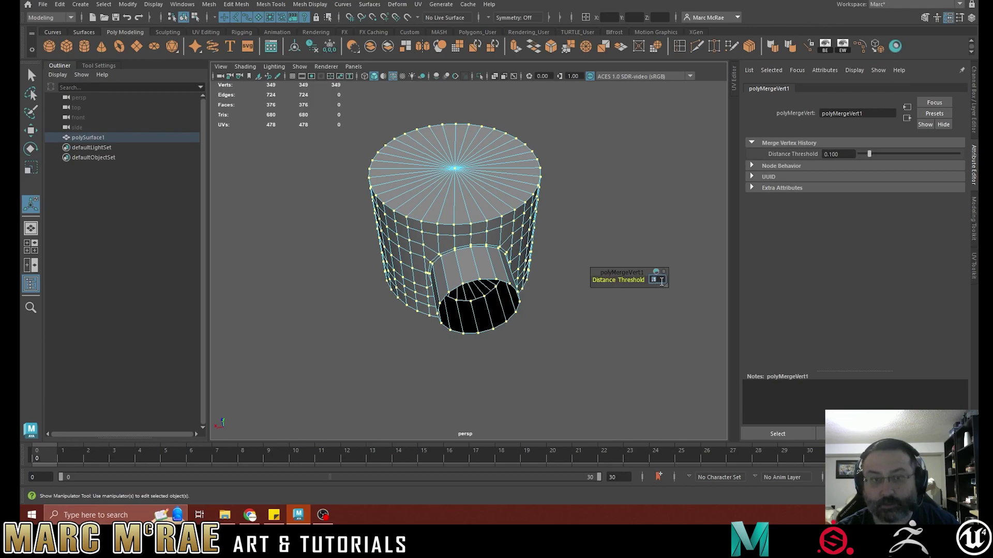
{"action": "left_click", "coordinate": [624, 249]}
{"action": "right_click_drag", "start_coordinate": [563, 206], "coordinate": [601, 181]}
{"action": "left_click", "coordinate": [594, 182]}
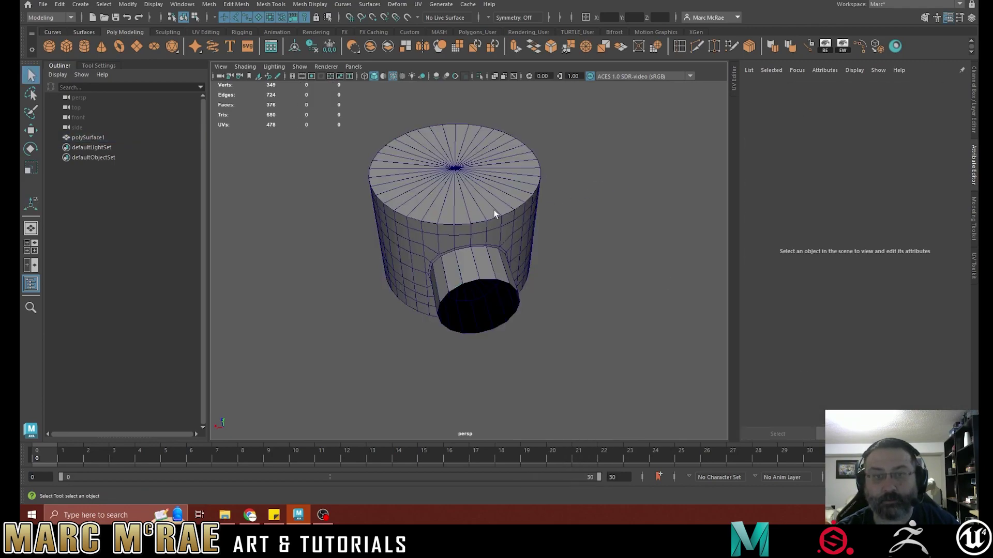
Preview the merged mesh smoothed, examine the joint between pipe and cylinder, and return to the unsmoothed display
{"action": "left_click", "coordinate": [489, 222]}
{"action": "key", "text": "3"}
{"action": "right_click_drag", "start_coordinate": [486, 245], "coordinate": [757, 221], "text": "alt"}
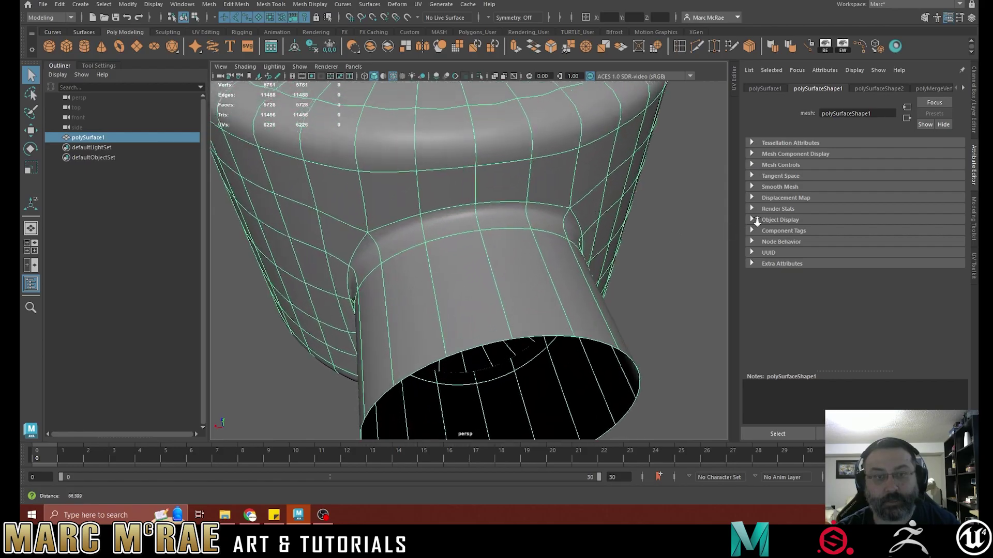
{"action": "left_click_drag", "start_coordinate": [672, 207], "coordinate": [613, 202], "text": "alt"}
{"action": "key", "text": "1"}
{"action": "scroll", "coordinate": [576, 176], "scroll_direction": "down", "scroll_amount": 5}
{"action": "left_click_drag", "start_coordinate": [526, 174], "coordinate": [495, 168], "text": "alt"}
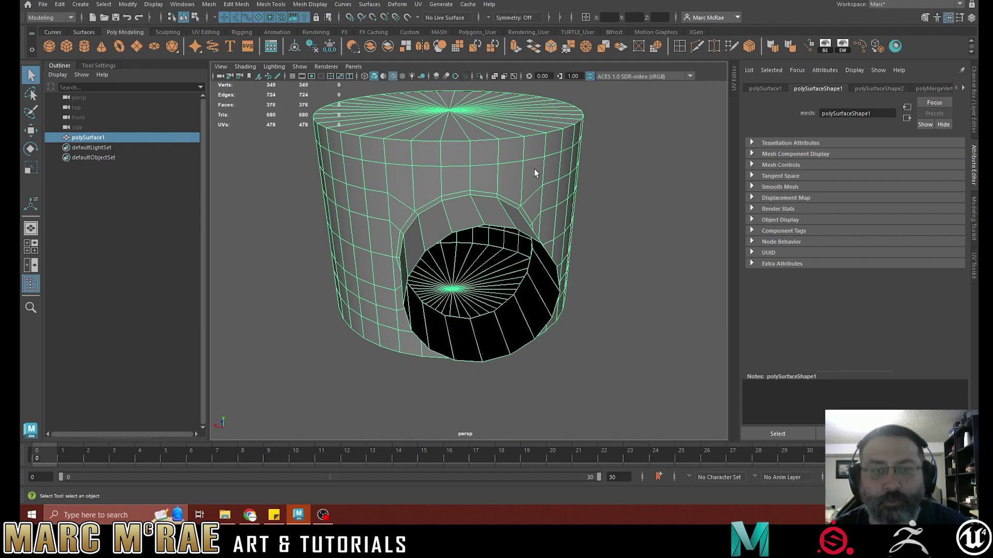
Bevel the cylinder's top and bottom outer edge loops together with a fraction of 0.2
{"action": "left_click", "coordinate": [702, 44]}
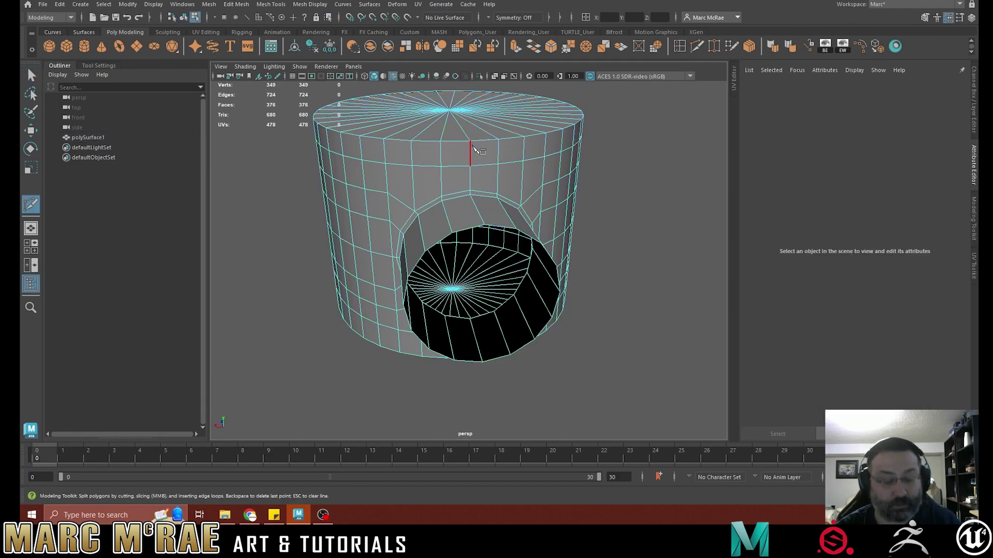
{"action": "key", "text": "q"}
{"action": "double_click", "coordinate": [457, 138]}
{"action": "left_click_drag", "start_coordinate": [460, 142], "coordinate": [470, 136], "text": "alt"}
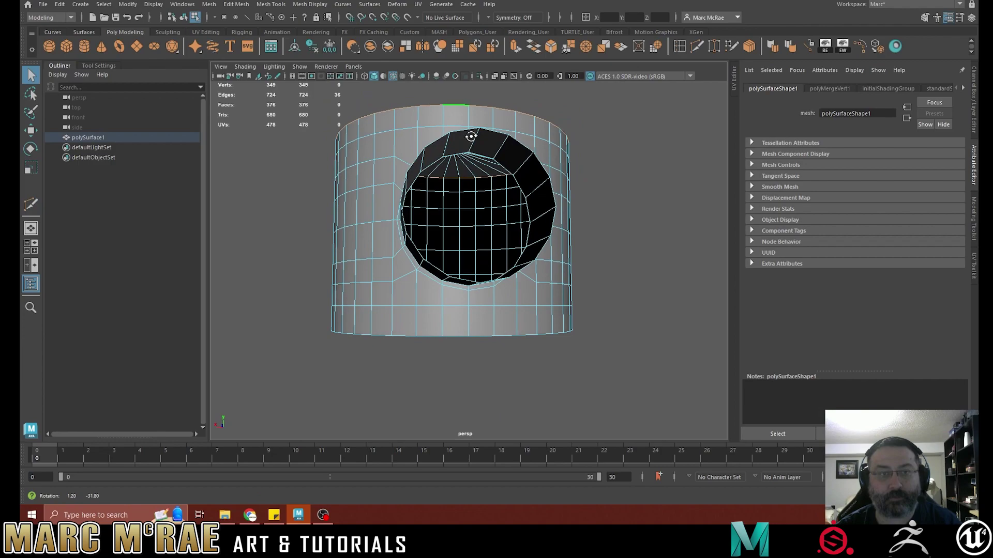
{"action": "double_click", "coordinate": [426, 330], "text": "shift"}
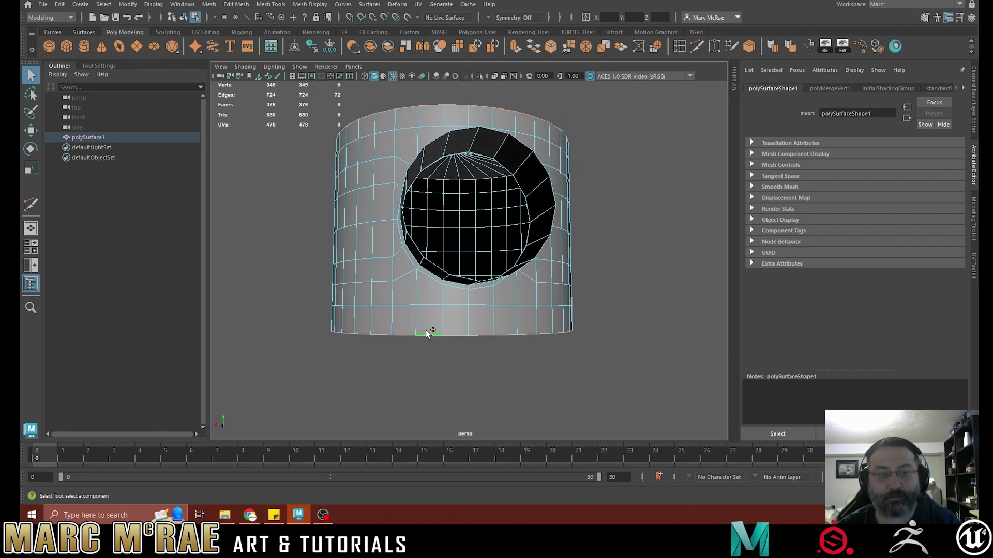
{"action": "left_click", "coordinate": [551, 46]}
{"action": "left_click_drag", "start_coordinate": [454, 107], "coordinate": [476, 166], "text": "alt"}
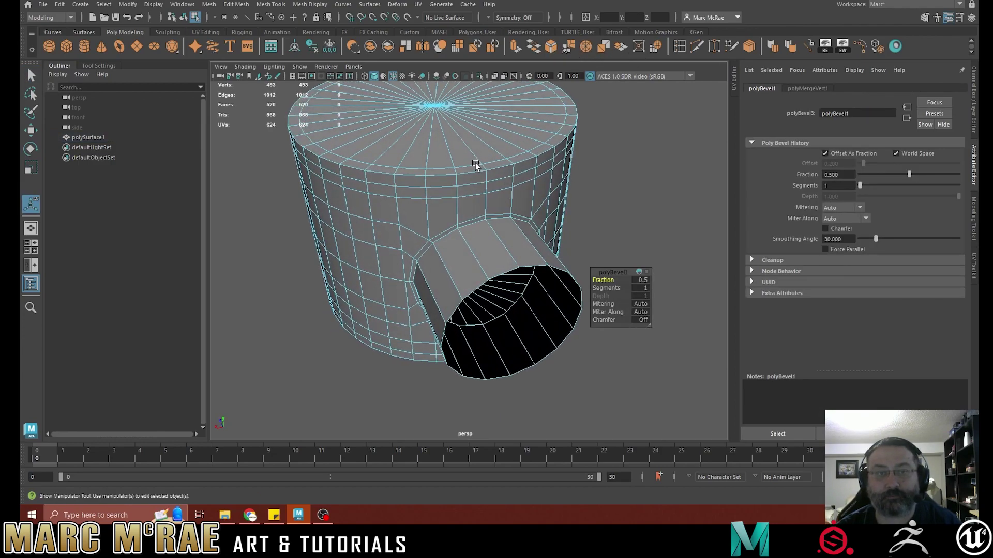
{"action": "left_click_drag", "start_coordinate": [603, 278], "coordinate": [613, 162]}
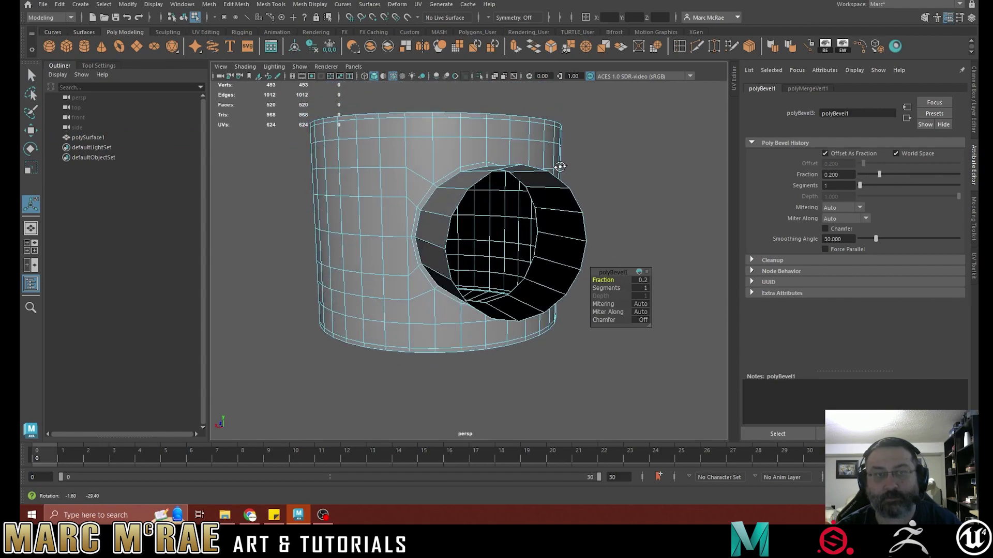
{"action": "left_click", "coordinate": [614, 162]}
Fill the pipe's open end with a cap face and poke that face into triangles meeting at its centre
{"action": "left_click_drag", "start_coordinate": [500, 215], "coordinate": [572, 207], "text": "alt"}
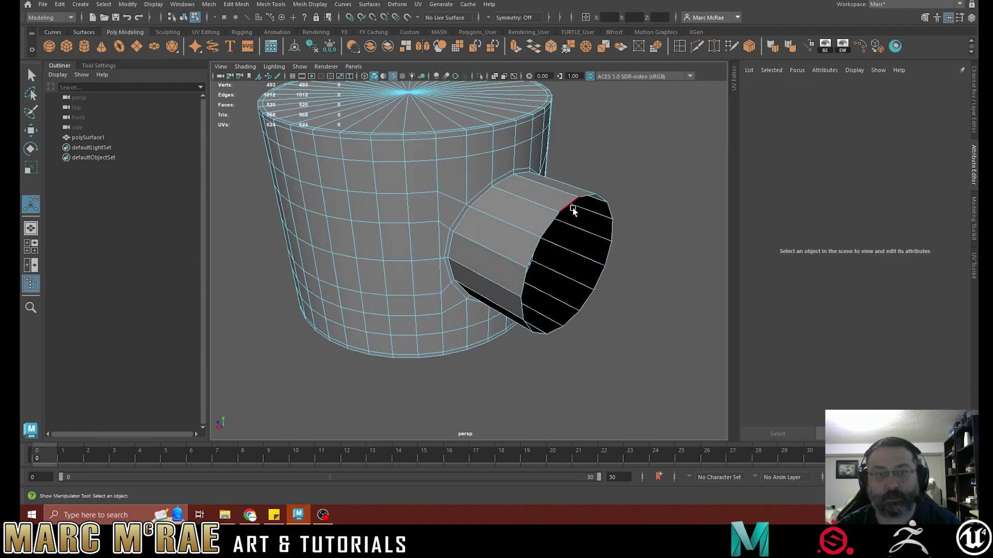
{"action": "right_click", "coordinate": [574, 205]}
{"action": "right_click_drag", "start_coordinate": [575, 203], "coordinate": [573, 176]}
{"action": "double_click", "coordinate": [573, 204]}
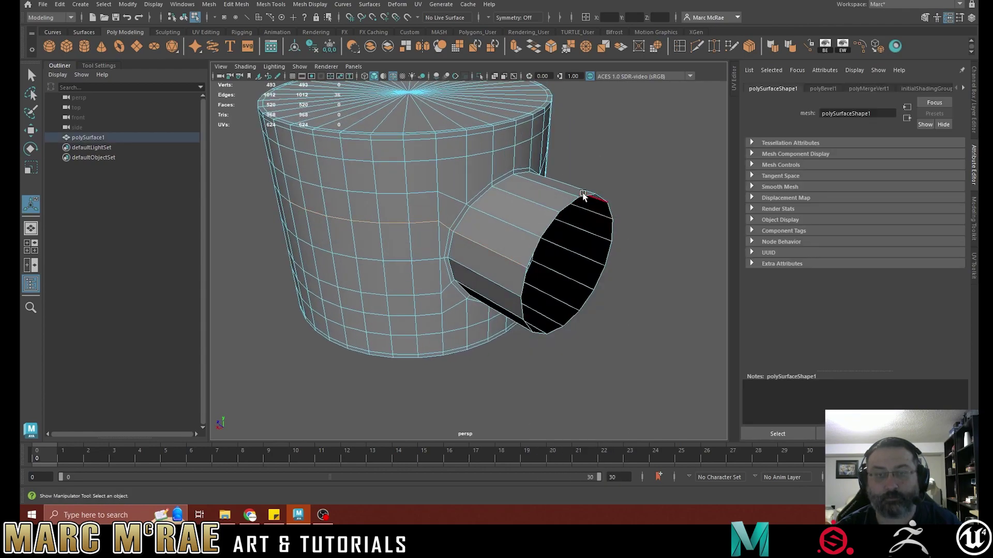
{"action": "left_click", "coordinate": [551, 46]}
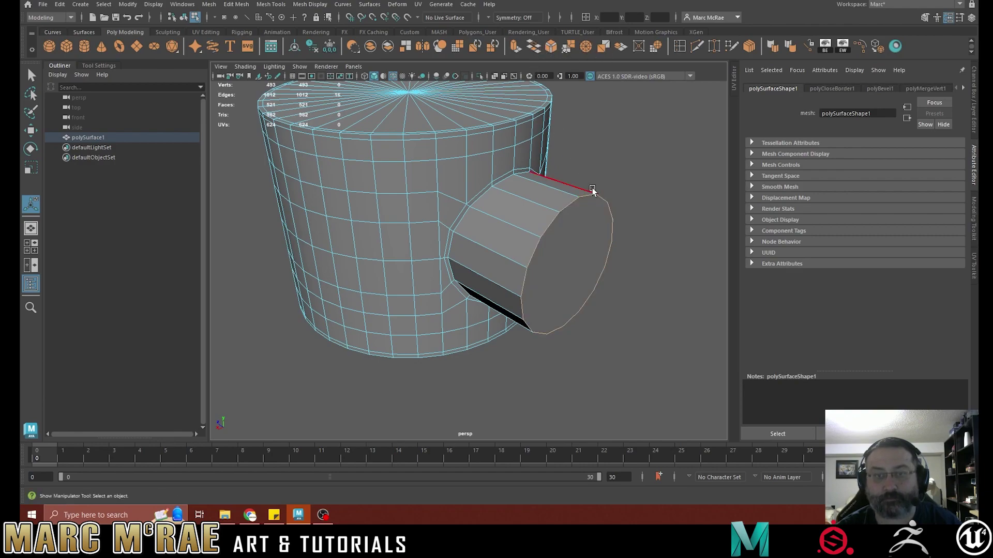
{"action": "right_click_drag", "start_coordinate": [592, 194], "coordinate": [600, 224]}
{"action": "left_click", "coordinate": [556, 234]}
Bevel the edge loop around the pipe's end cap with a fraction of 0.08 and return to object mode
{"action": "left_click_drag", "start_coordinate": [667, 222], "coordinate": [592, 181], "text": "alt"}
{"action": "right_click_drag", "start_coordinate": [591, 177], "coordinate": [566, 151]}
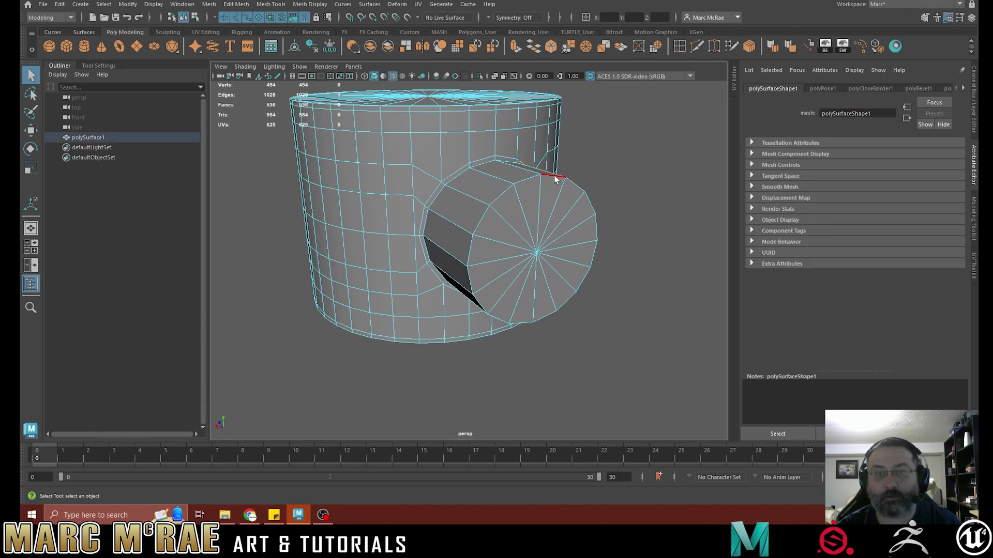
{"action": "left_click", "coordinate": [549, 47]}
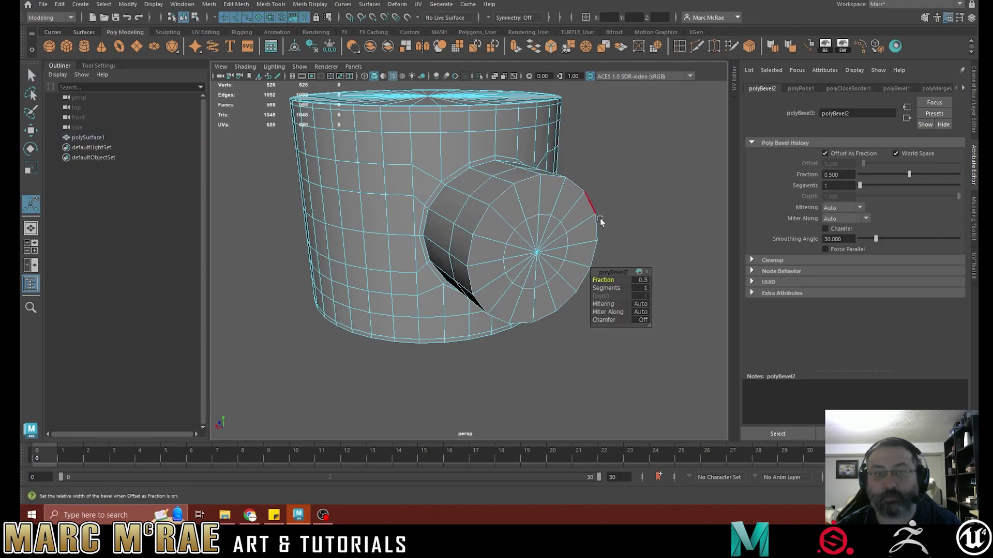
{"action": "left_click_drag", "start_coordinate": [607, 281], "coordinate": [685, 312]}
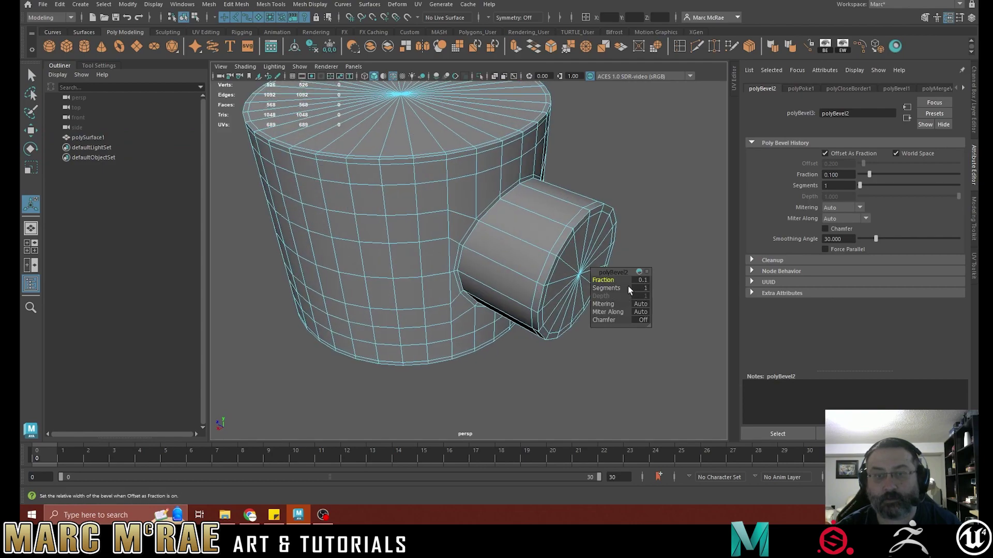
{"action": "type", "text": "0.05"}
{"action": "key", "text": "Return"}
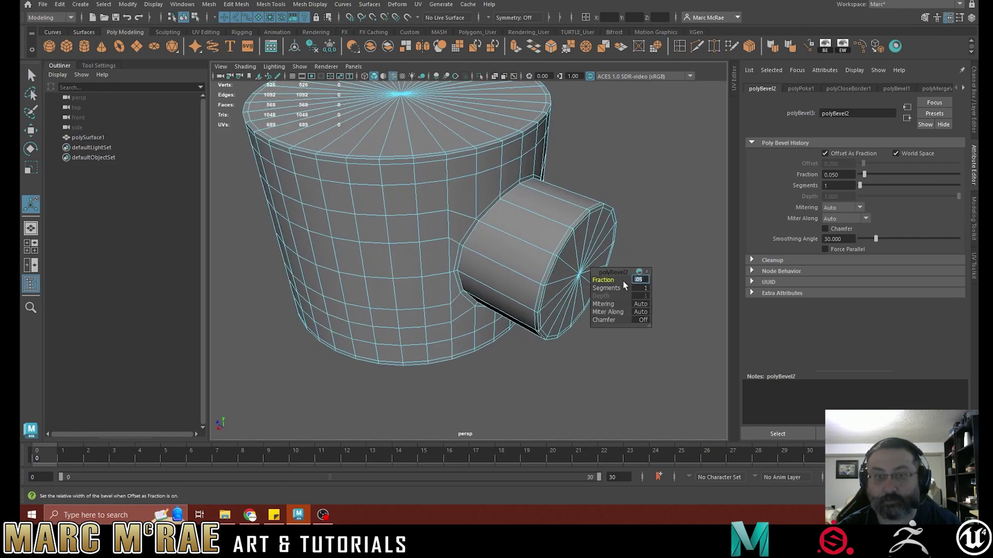
{"action": "left_click_drag", "start_coordinate": [622, 280], "coordinate": [489, 213], "text": "alt"}
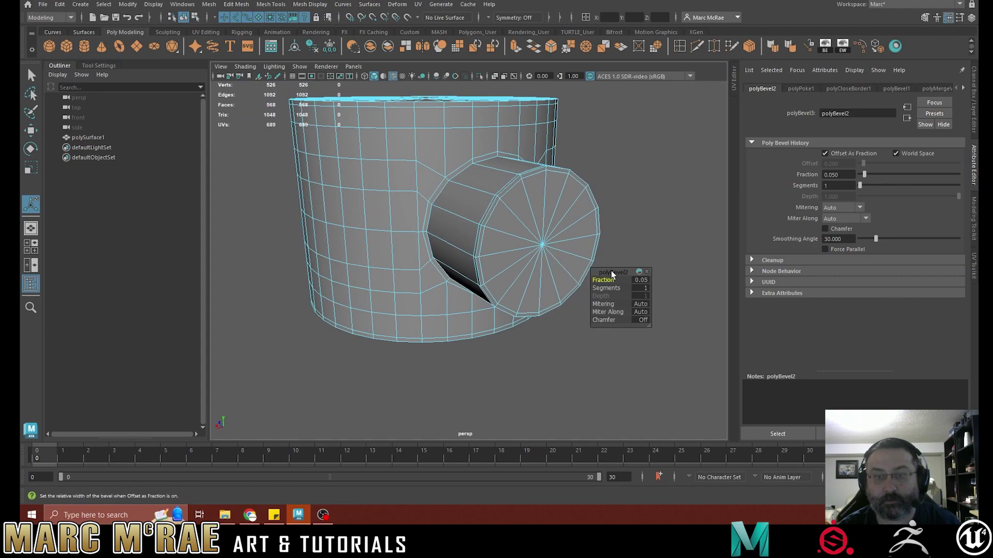
{"action": "left_click", "coordinate": [639, 280]}
{"action": "type", "text": "0.08"}
{"action": "key", "text": "Return"}
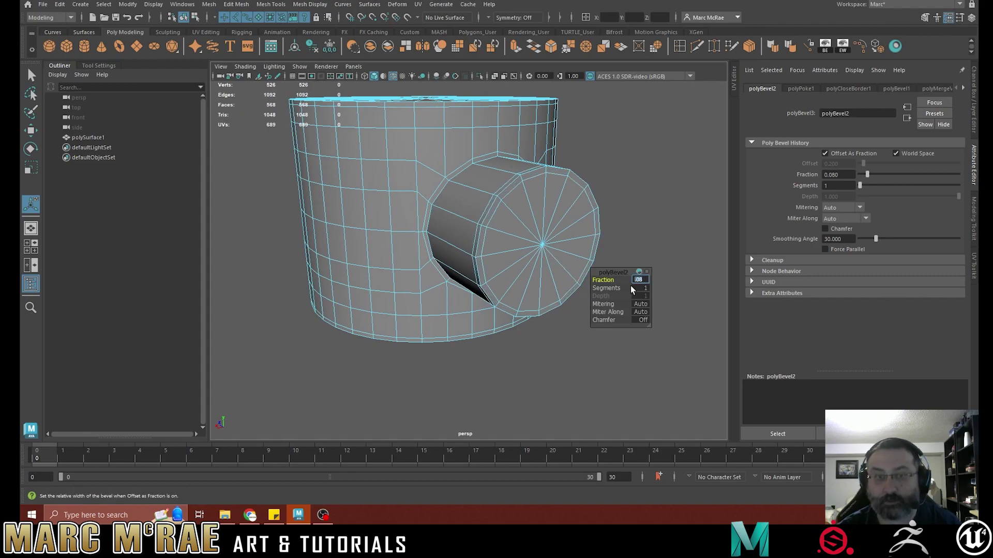
{"action": "left_click_drag", "start_coordinate": [517, 184], "coordinate": [520, 191], "text": "alt"}
{"action": "right_click_drag", "start_coordinate": [519, 191], "coordinate": [566, 188]}
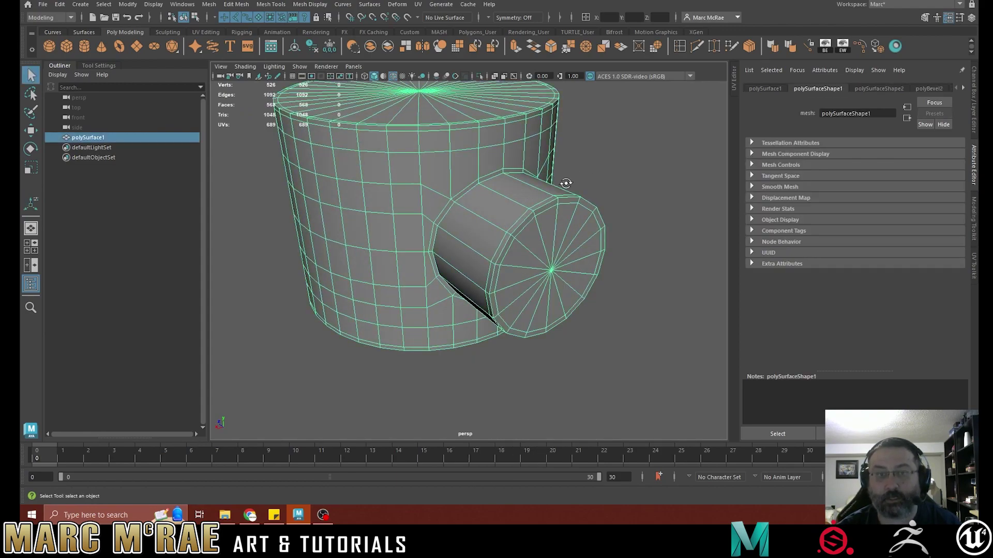
Insert a supporting edge loop around the pipe close to the cylinder and display the mesh smoothed in object mode
{"action": "left_click_drag", "start_coordinate": [566, 187], "coordinate": [719, 51], "text": "alt"}
{"action": "key", "text": "ctrl+shift+x"}
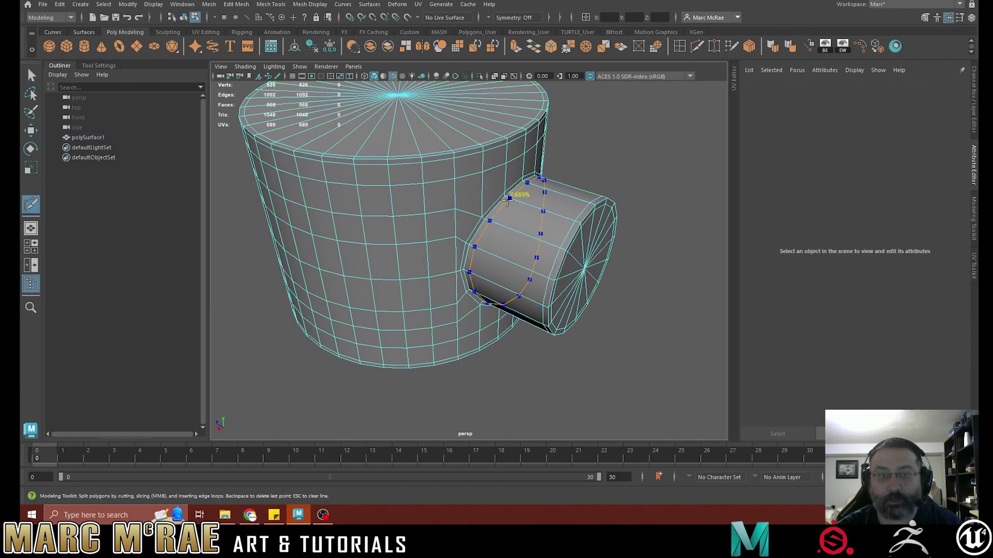
{"action": "left_click", "coordinate": [508, 198], "text": "ctrl"}
{"action": "left_click_drag", "start_coordinate": [508, 198], "coordinate": [547, 200], "text": "alt"}
{"action": "key", "text": "3"}
{"action": "key", "text": "q"}
{"action": "right_click_drag", "start_coordinate": [543, 171], "coordinate": [590, 156]}
{"action": "left_click", "coordinate": [653, 131]}
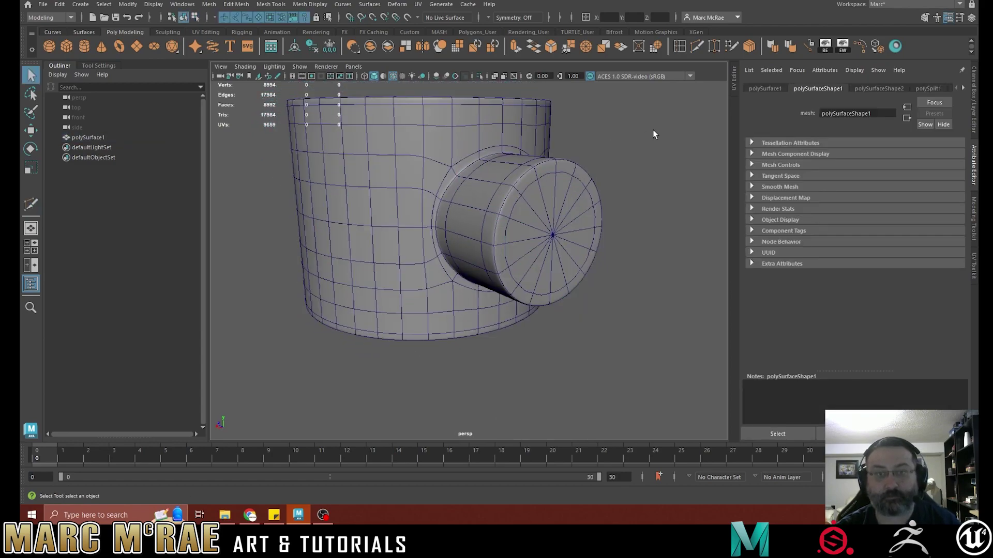
Turn off the wireframe overlay on shaded objects and view the deselected smooth model
{"action": "left_click", "coordinate": [536, 180]}
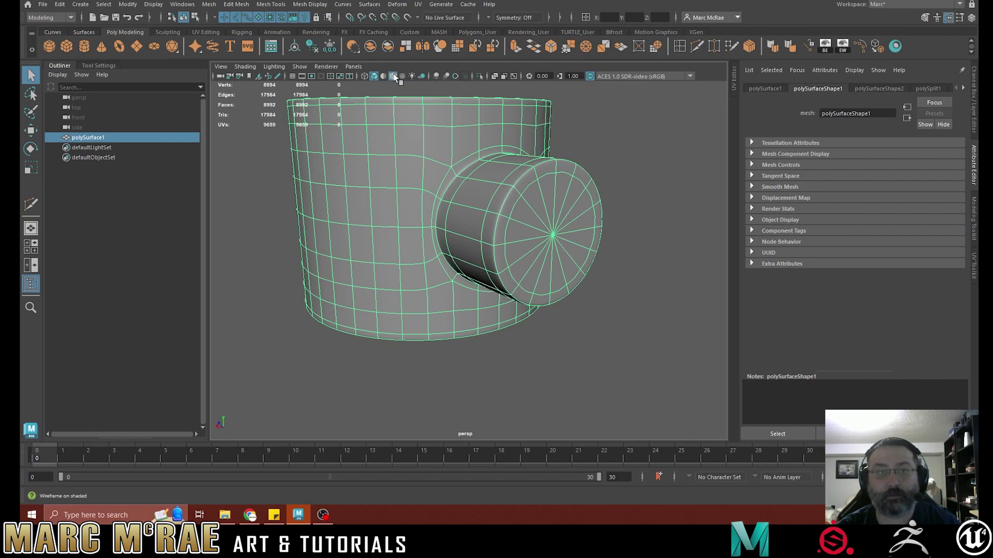
{"action": "left_click", "coordinate": [650, 181]}
{"action": "mouse_move", "coordinate": [645, 177]}
{"action": "left_mouse_down", "text": "alt"}
{"action": "mouse_move", "coordinate": [569, 187]}
{"action": "mouse_move", "coordinate": [527, 168]}
{"action": "mouse_move", "coordinate": [538, 147]}
{"action": "mouse_move", "coordinate": [556, 160]}
{"action": "mouse_move", "coordinate": [532, 188]}
{"action": "mouse_move", "coordinate": [532, 217]}
{"action": "mouse_move", "coordinate": [656, 195]}
{"action": "mouse_move", "coordinate": [676, 172]}
{"action": "mouse_move", "coordinate": [651, 168]}
{"action": "left_mouse_up", "text": "alt"}
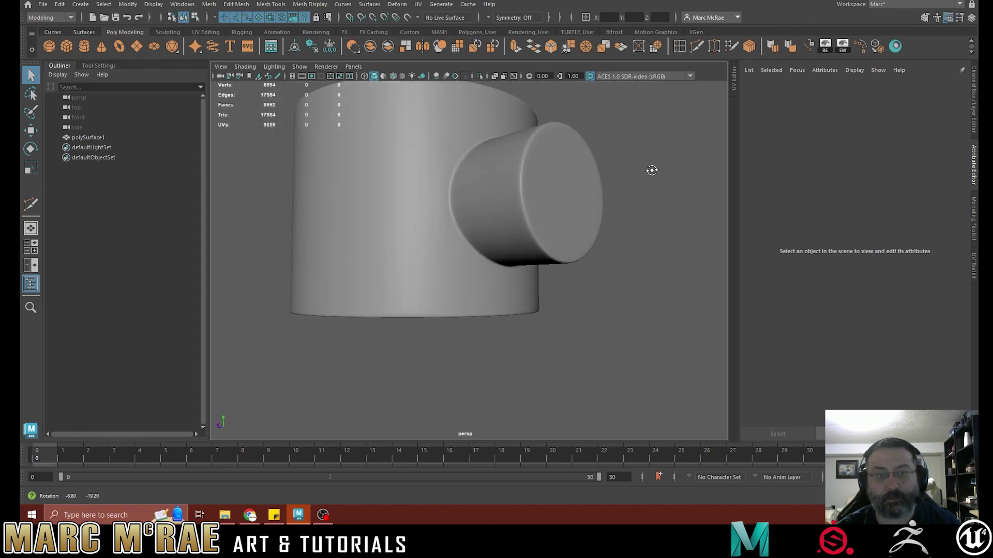
Select the mesh and examine its edge flow around the pipe joint from several sides, both smoothed and unsmoothed
{"action": "left_click", "coordinate": [490, 182]}
{"action": "left_click_drag", "start_coordinate": [489, 182], "coordinate": [511, 221], "text": "alt"}
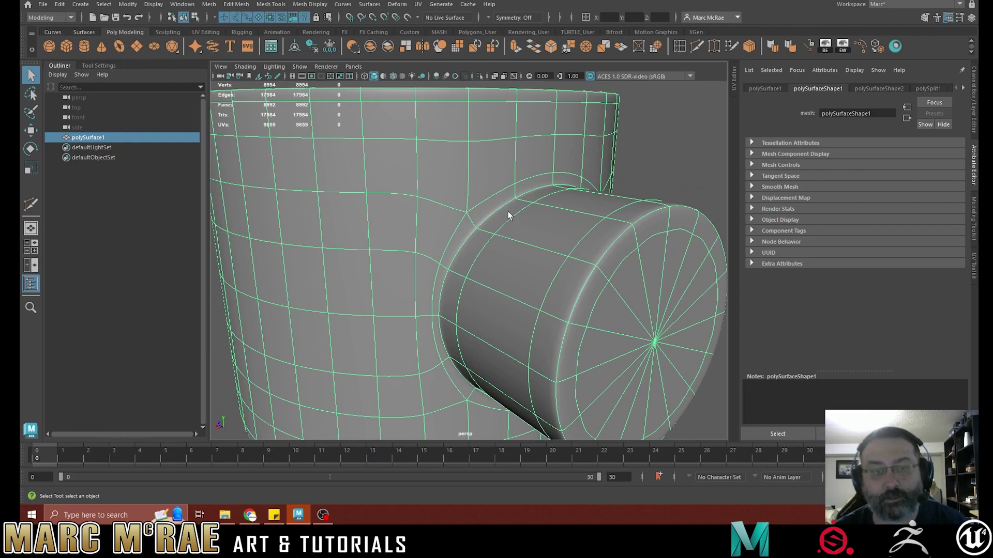
{"action": "left_click_drag", "start_coordinate": [468, 239], "coordinate": [492, 234], "text": "alt"}
{"action": "right_click_drag", "start_coordinate": [492, 234], "coordinate": [485, 256], "text": "alt"}
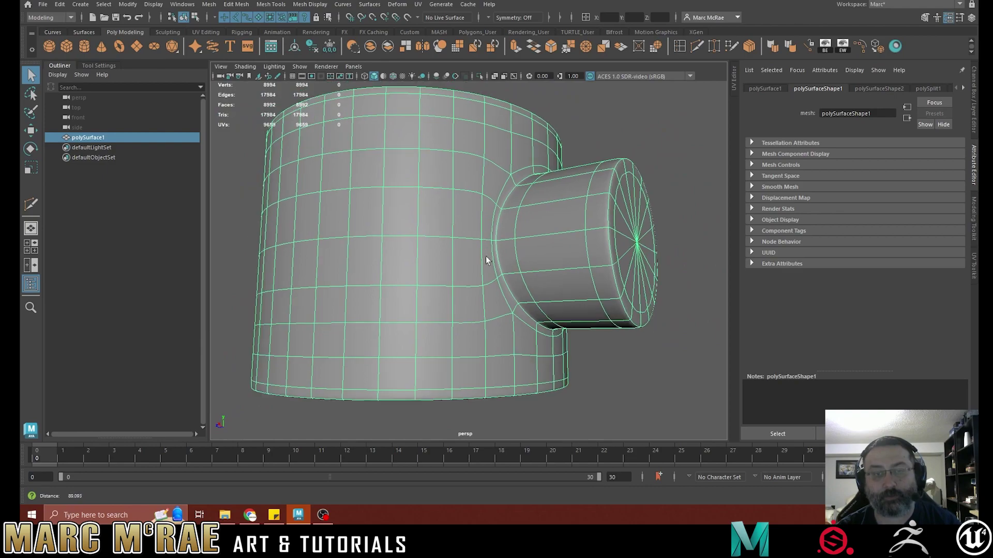
{"action": "left_click_drag", "start_coordinate": [486, 255], "coordinate": [445, 315], "text": "alt"}
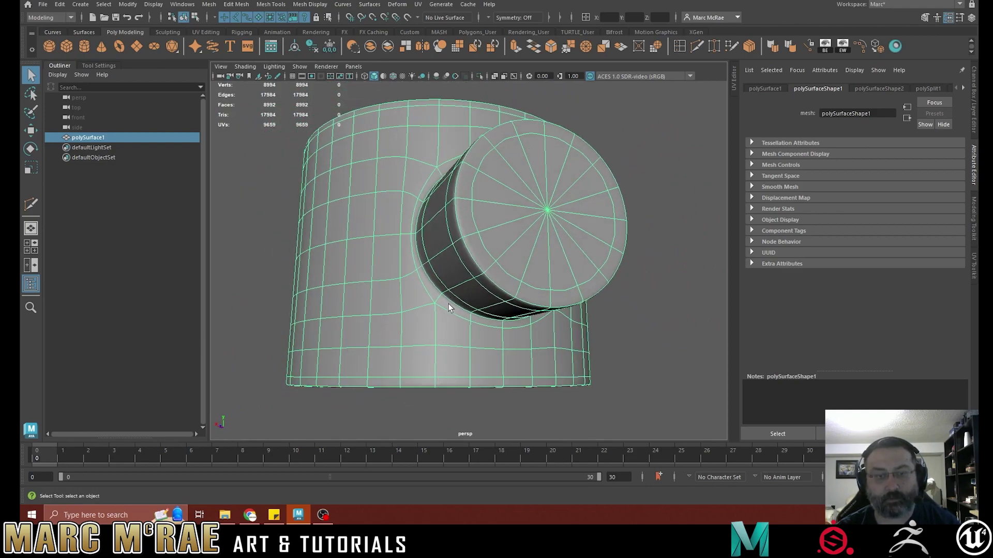
{"action": "left_click_drag", "start_coordinate": [462, 239], "coordinate": [430, 191], "text": "alt"}
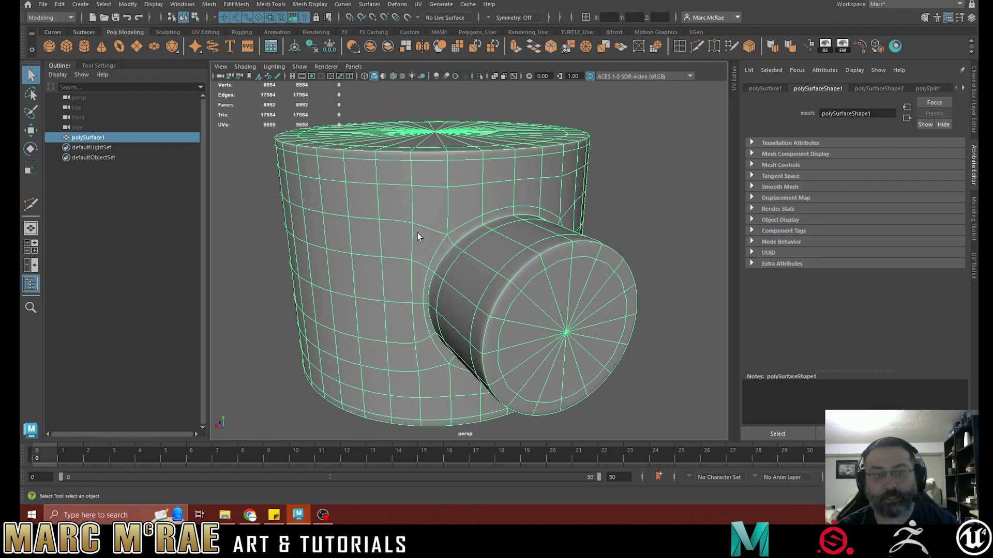
{"action": "left_click_drag", "start_coordinate": [549, 257], "coordinate": [406, 308], "text": "alt"}
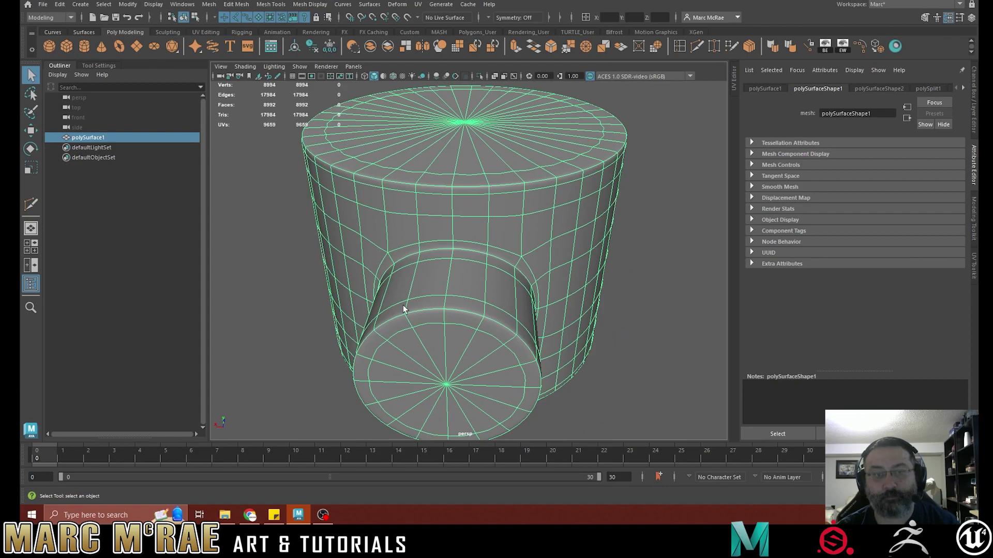
{"action": "left_click_drag", "start_coordinate": [568, 257], "coordinate": [588, 211], "text": "alt"}
{"action": "key", "text": "1"}
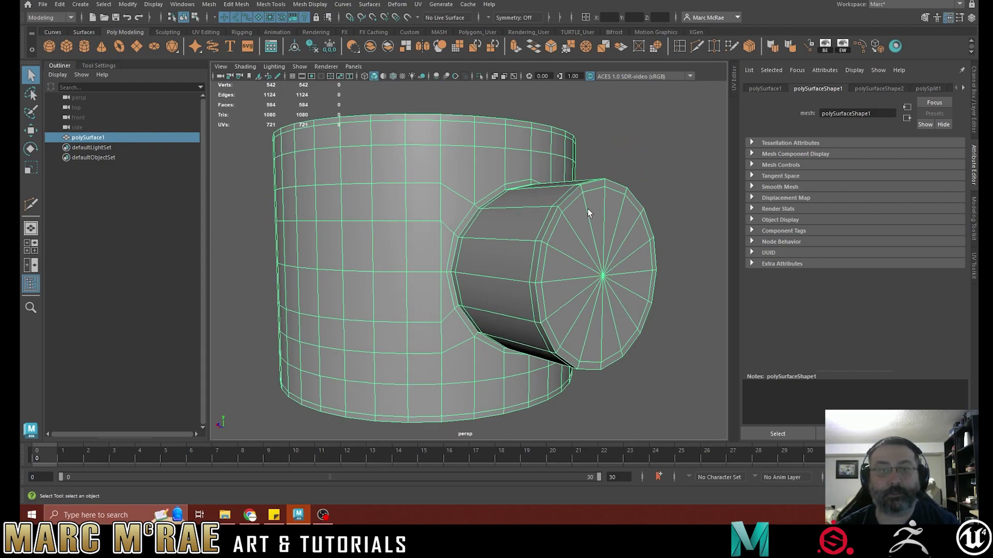
{"action": "left_click_drag", "start_coordinate": [582, 211], "coordinate": [473, 249], "text": "alt"}
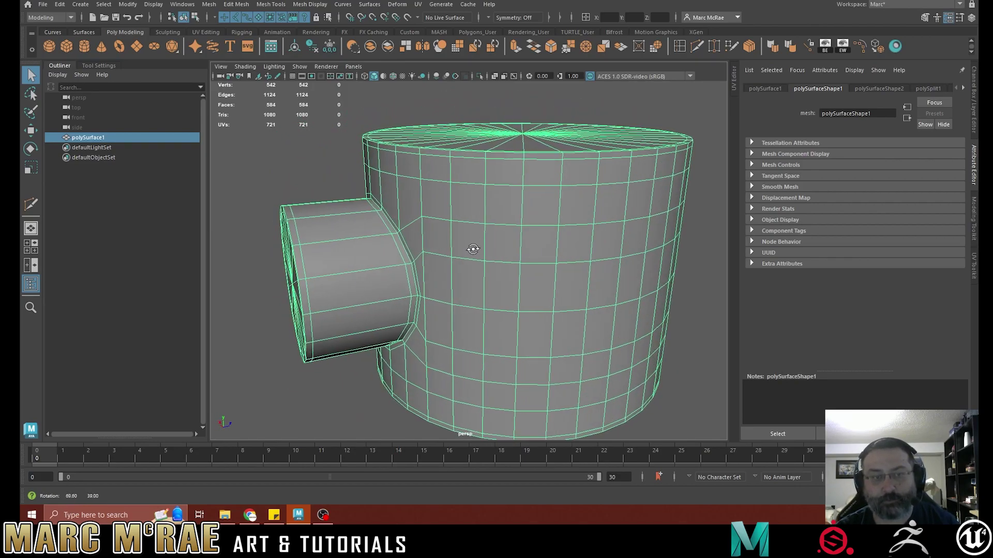
Insert an edge loop around the middle of the pipe with the Multi-Cut tool and deselect it
{"action": "left_click", "coordinate": [698, 46]}
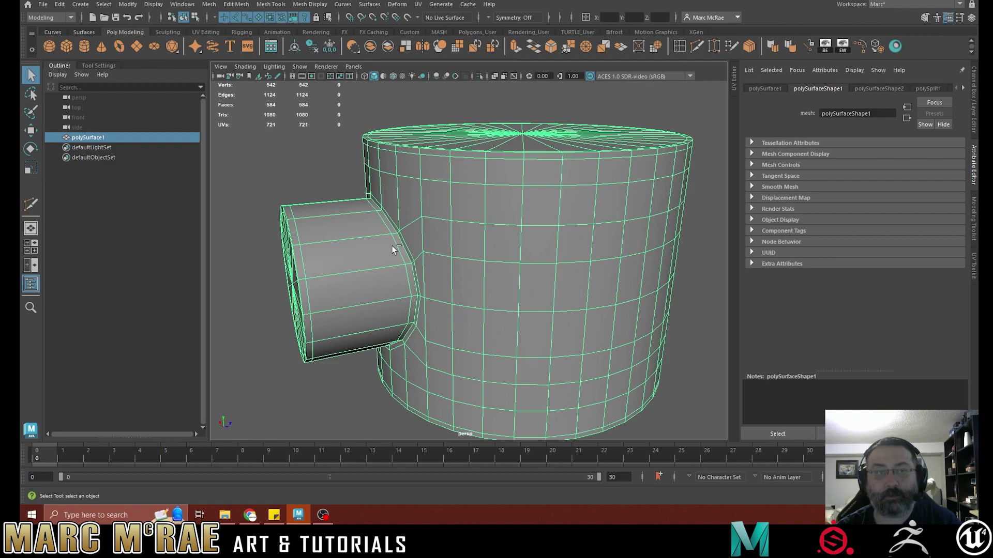
{"action": "left_click", "coordinate": [349, 257], "text": "ctrl"}
{"action": "left_click_drag", "start_coordinate": [354, 255], "coordinate": [349, 258], "text": "alt"}
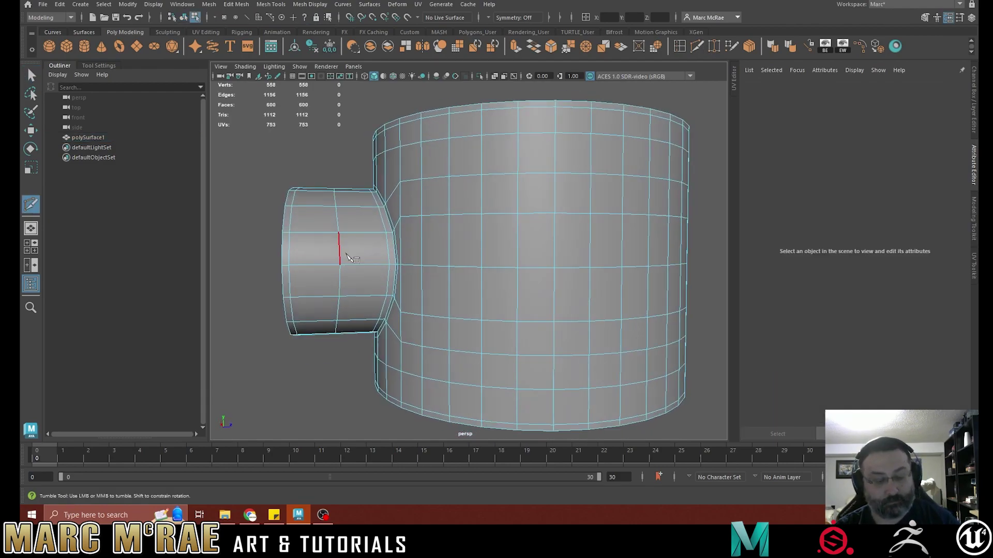
{"action": "key", "text": "q"}
{"action": "key", "text": "r"}
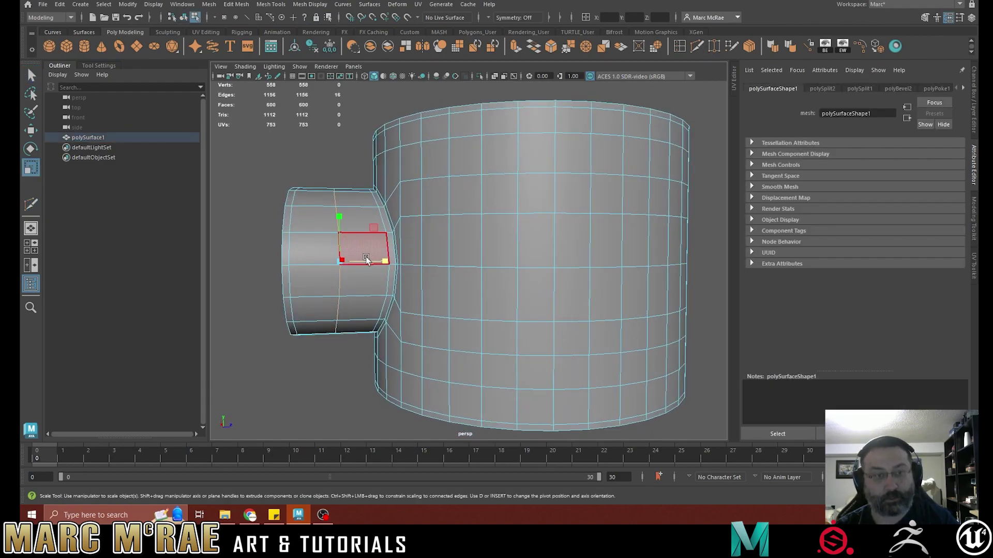
{"action": "left_click_drag", "start_coordinate": [367, 259], "coordinate": [481, 277], "text": "alt"}
{"action": "left_click", "coordinate": [681, 234]}
Return to object mode, display the mesh smoothed and select it to check the edge flow along the pipe
{"action": "right_click_drag", "start_coordinate": [680, 234], "coordinate": [522, 231], "text": "alt"}
{"action": "left_click_drag", "start_coordinate": [522, 230], "coordinate": [499, 168], "text": "alt"}
{"action": "left_click_drag", "start_coordinate": [446, 266], "coordinate": [433, 326], "text": "alt"}
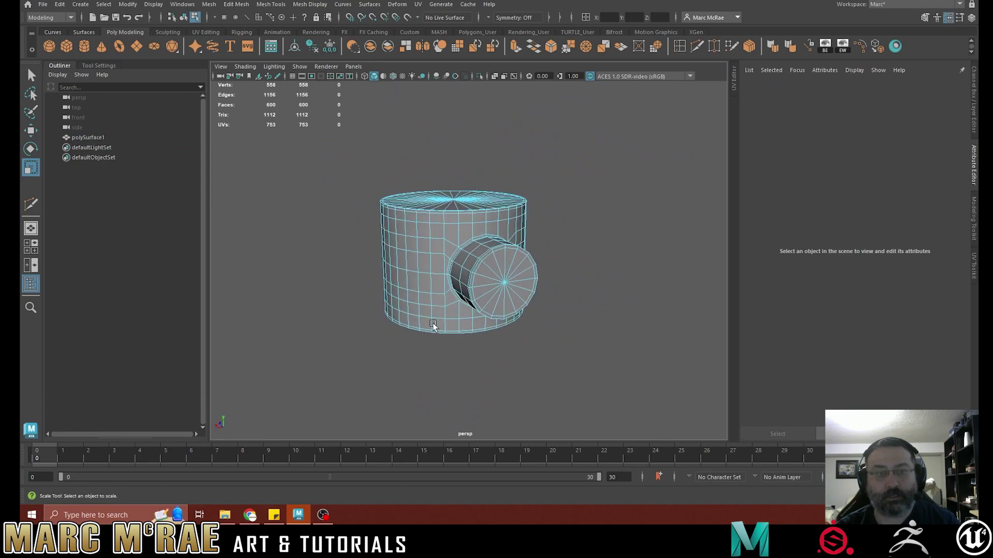
{"action": "right_click_drag", "start_coordinate": [433, 325], "coordinate": [522, 288], "text": "alt"}
{"action": "left_click_drag", "start_coordinate": [521, 288], "coordinate": [485, 239], "text": "alt"}
{"action": "right_click_drag", "start_coordinate": [451, 160], "coordinate": [635, 148]}
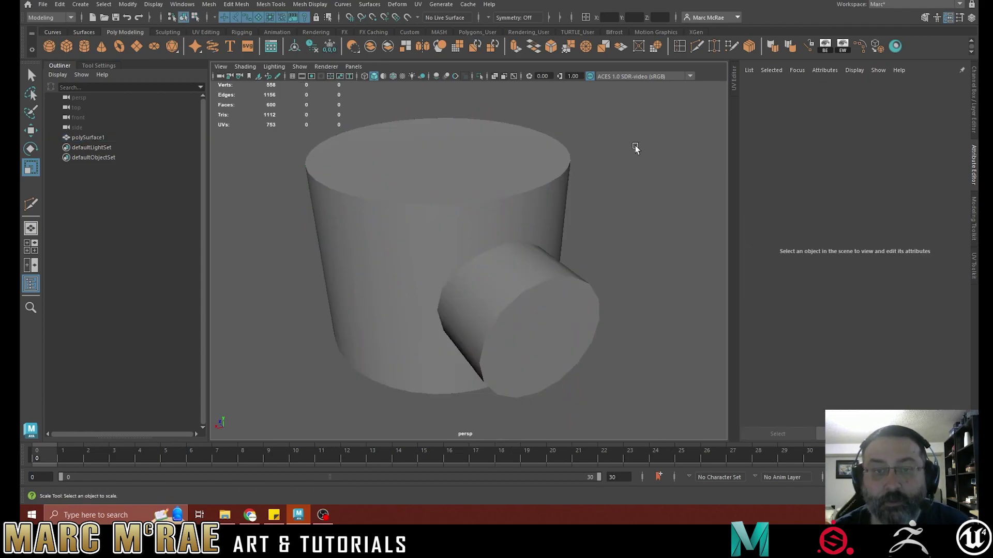
{"action": "mouse_move", "coordinate": [635, 148]}
{"action": "left_mouse_down", "text": "alt"}
{"action": "mouse_move", "coordinate": [613, 184]}
{"action": "mouse_move", "coordinate": [565, 213]}
{"action": "mouse_move", "coordinate": [565, 233]}
{"action": "mouse_move", "coordinate": [561, 202]}
{"action": "mouse_move", "coordinate": [486, 214]}
{"action": "mouse_move", "coordinate": [521, 263]}
{"action": "mouse_move", "coordinate": [569, 267]}
{"action": "mouse_move", "coordinate": [607, 251]}
{"action": "left_mouse_up", "text": "alt"}
{"action": "left_click", "coordinate": [506, 230]}
{"action": "left_click", "coordinate": [611, 212]}
{"action": "left_click", "coordinate": [516, 231]}
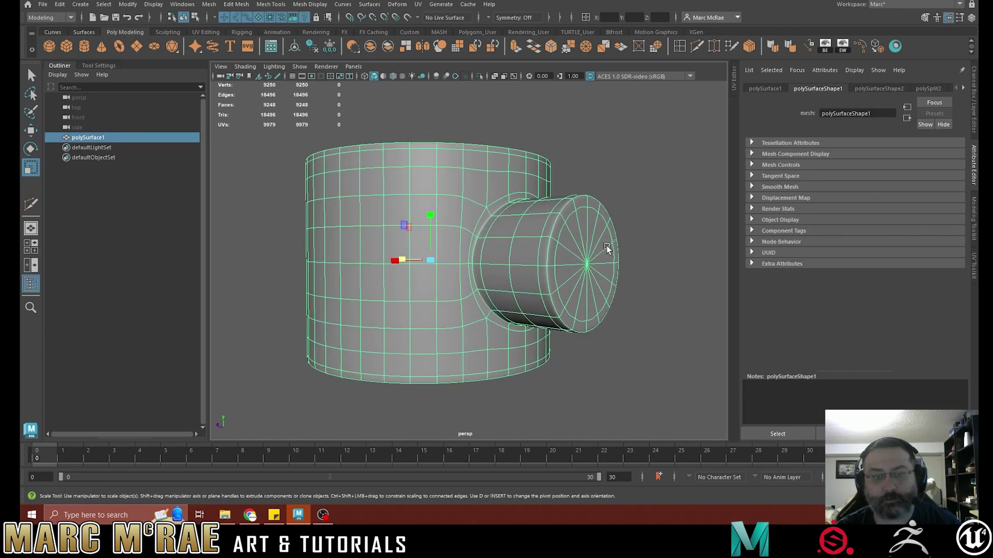